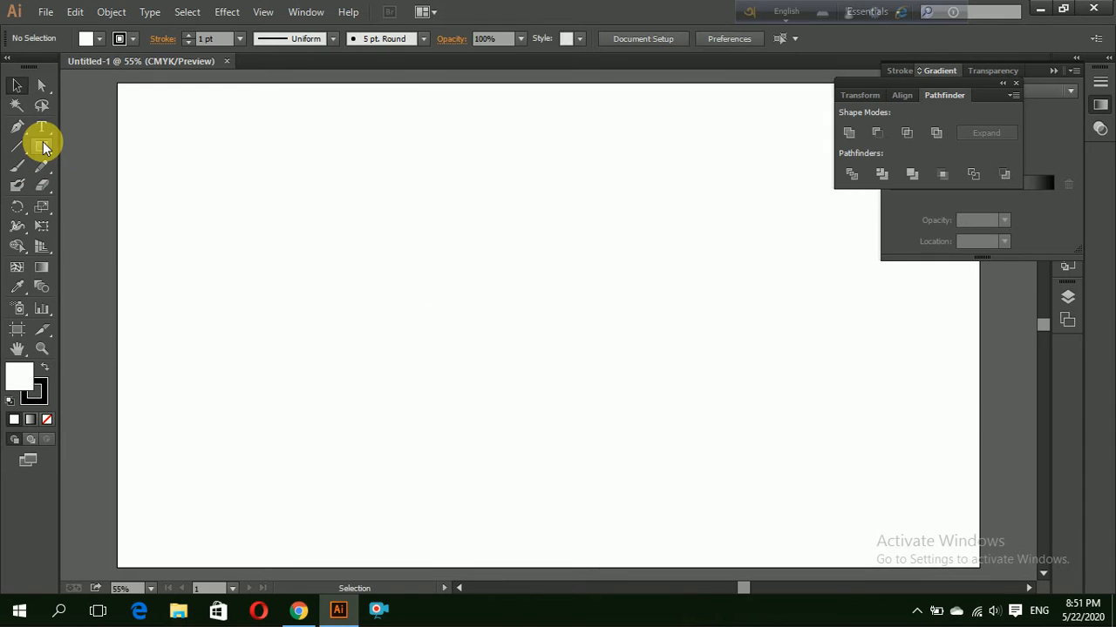
# Draw a large circle on the artboard with the Ellipse tool and move it straight down toward the middle.
pyautogui.moveTo(44, 147); pyautogui.dragTo(110, 192)
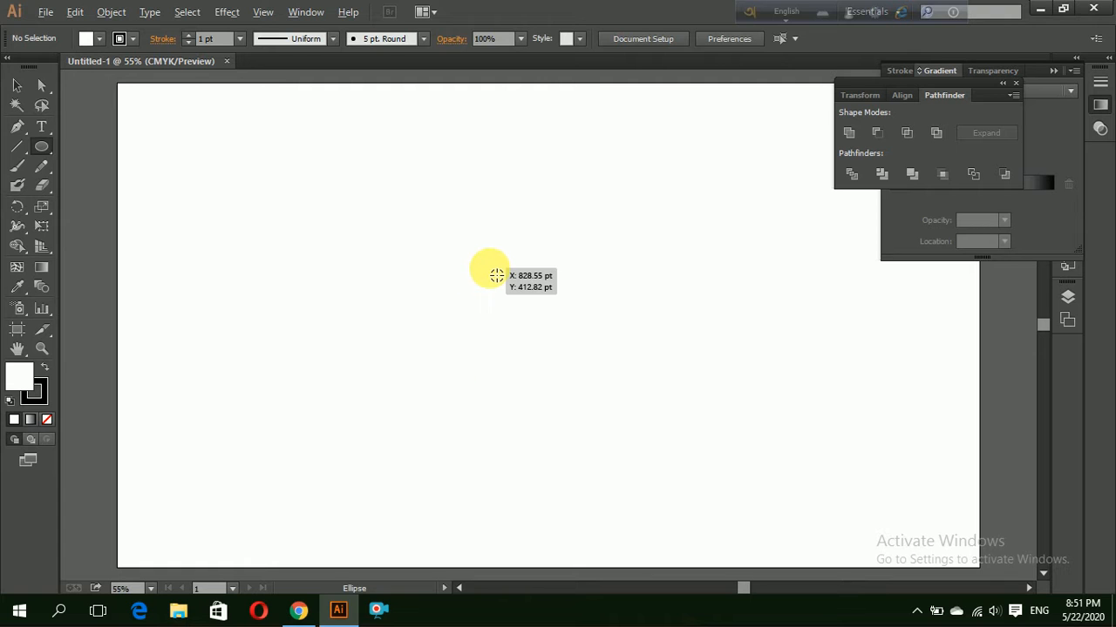
pyautogui.moveTo(496, 276); pyautogui.dragTo(673, 399)
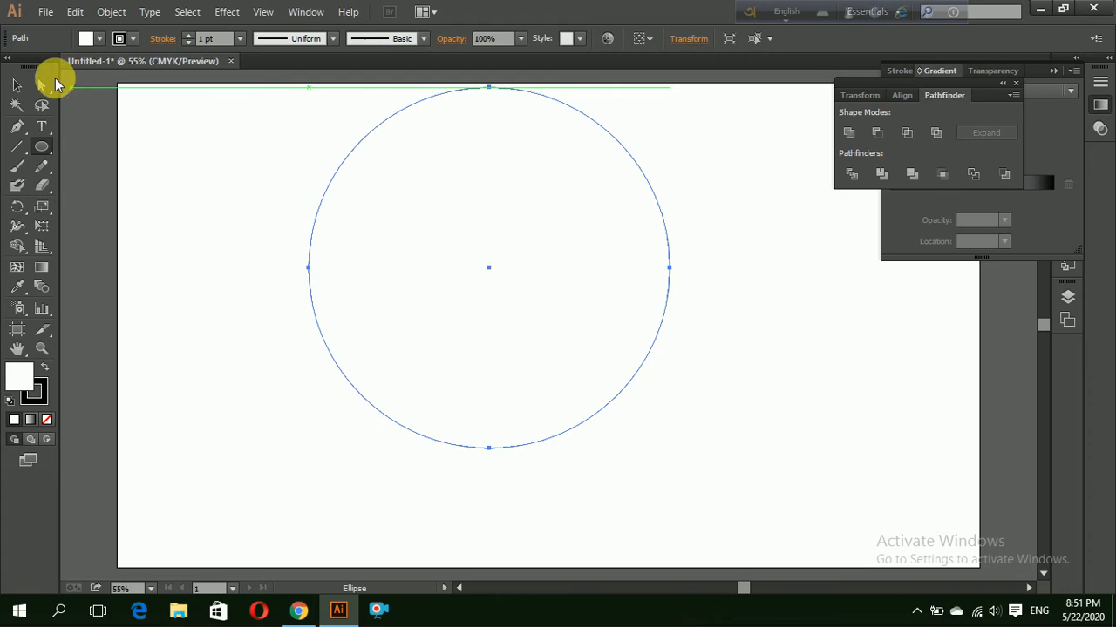
pyautogui.click(18, 89)
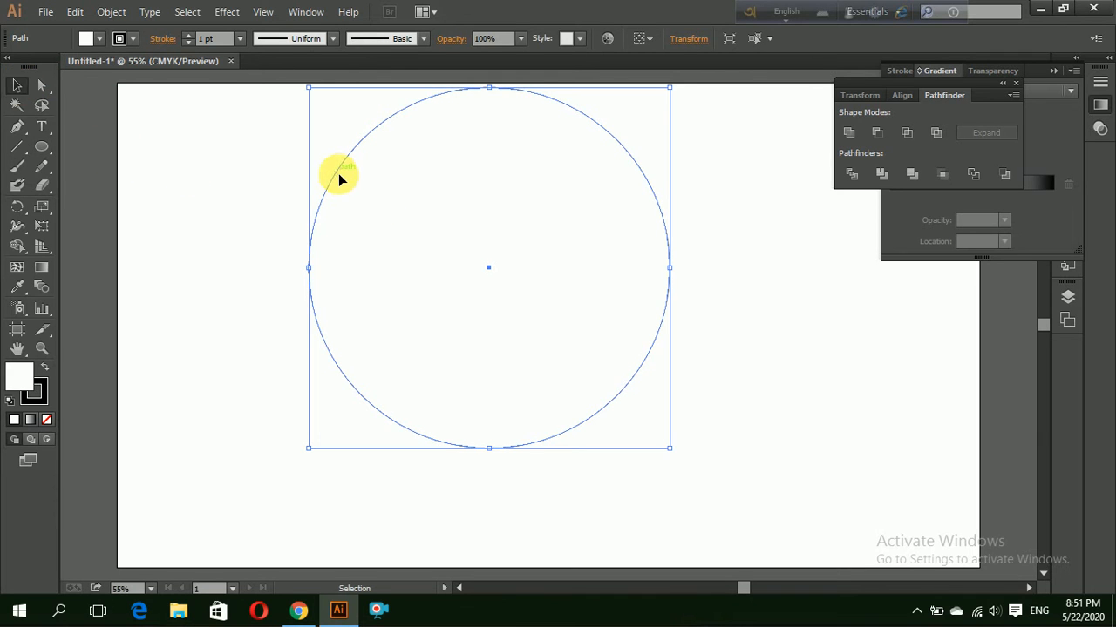
pyautogui.moveTo(336, 197); pyautogui.dragTo(335, 219)
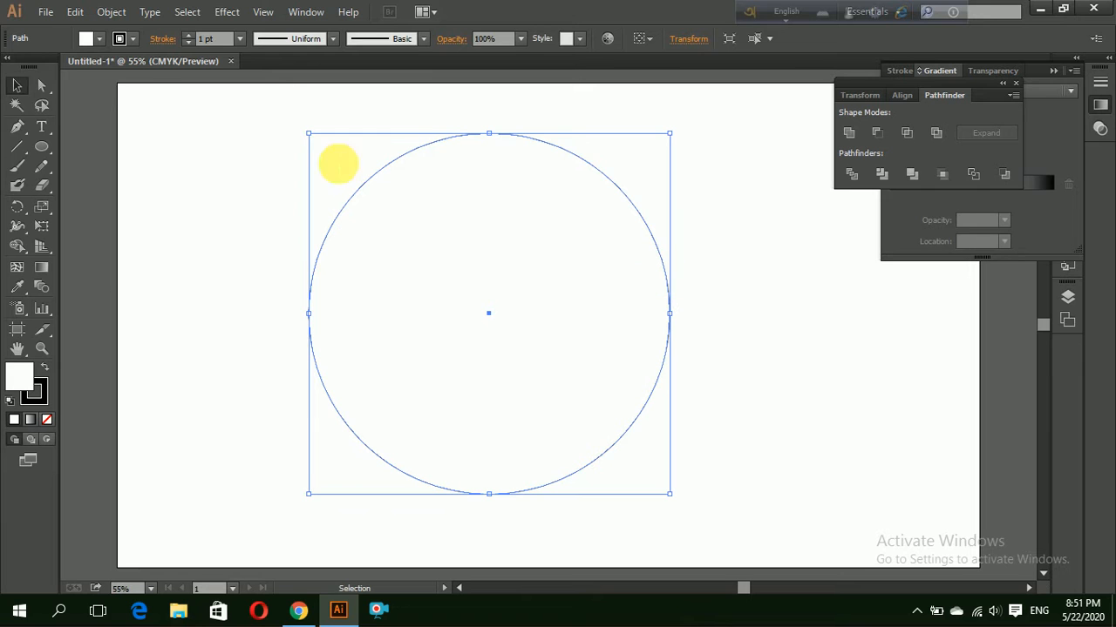
# Copy the circle, paste it in front and offset the copy up and to the left of the original.
pyautogui.click(75, 11)
pyautogui.click(113, 92)
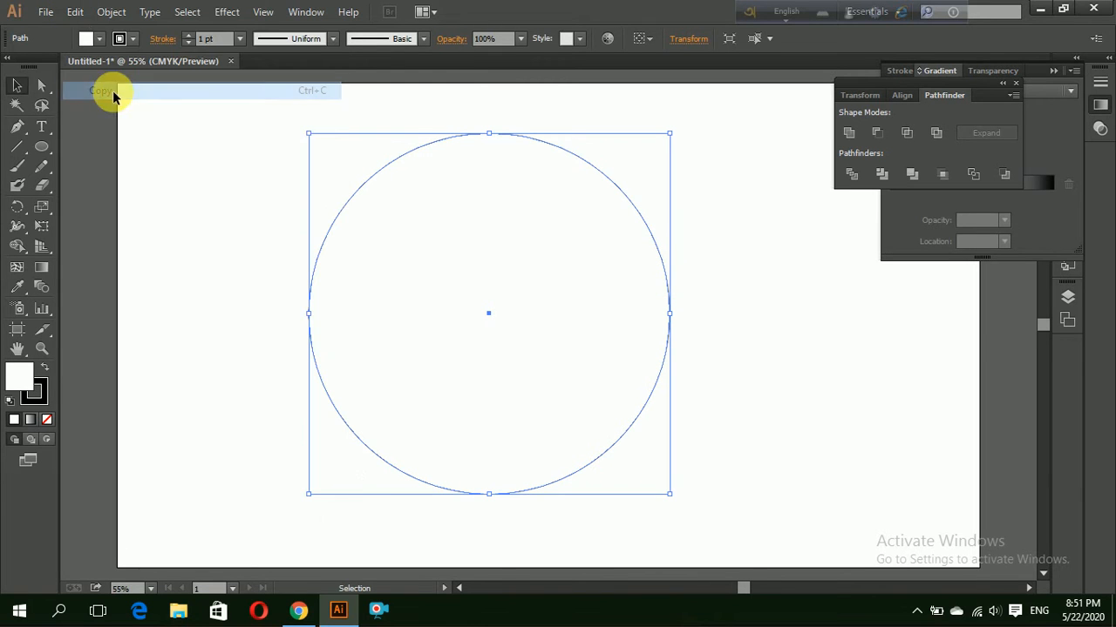
pyautogui.click(75, 11)
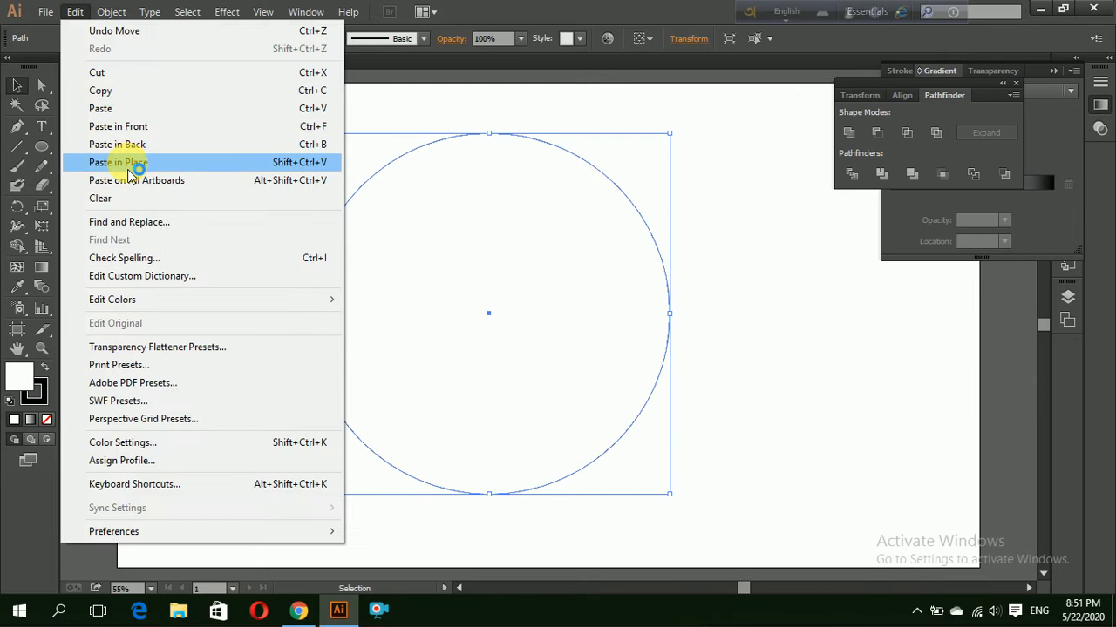
pyautogui.click(149, 127)
pyautogui.moveTo(331, 232); pyautogui.dragTo(296, 184)
# Remove the fill from both overlapping circles, leaving only their outlines.
pyautogui.moveTo(178, 246); pyautogui.dragTo(381, 384)
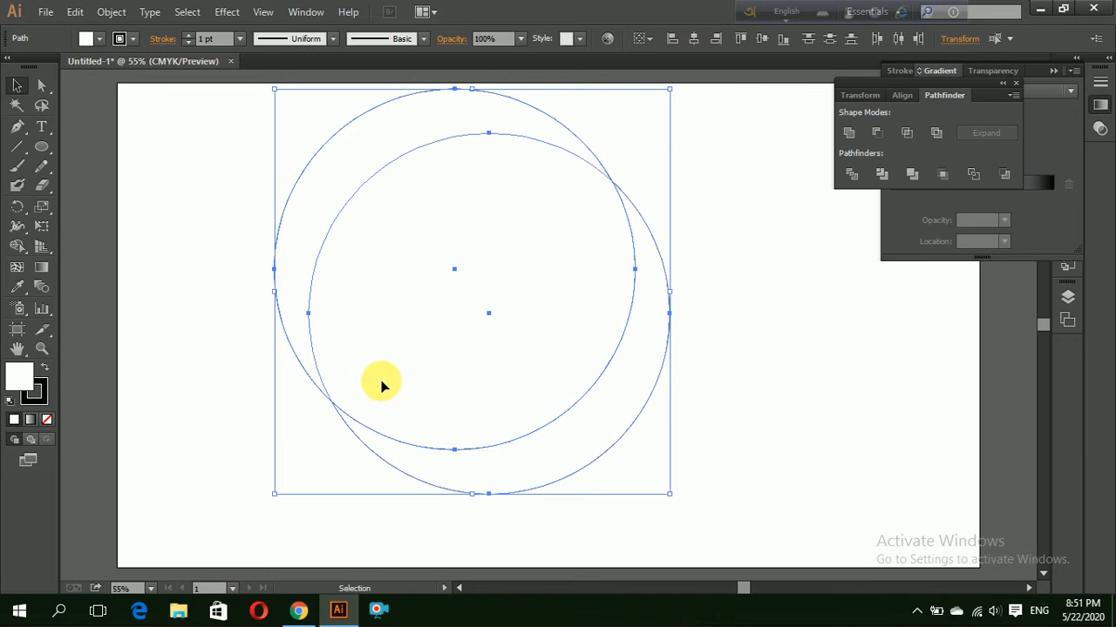
pyautogui.click(48, 421)
pyautogui.click(174, 344)
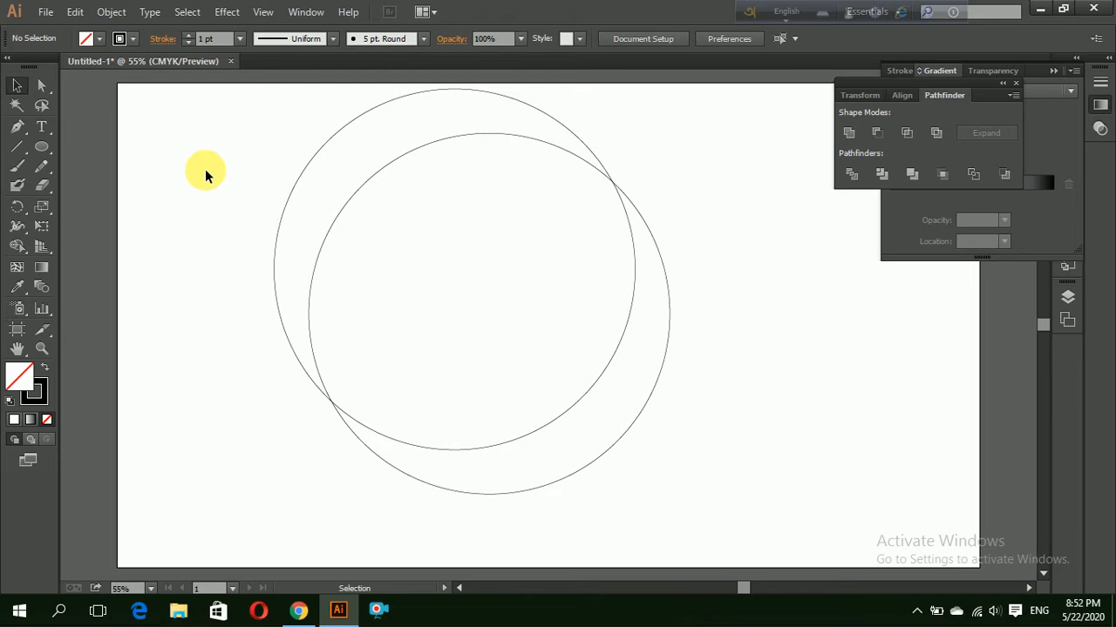
# Show the rulers and place a horizontal guide through the upper-right intersection of the two circles.
pyautogui.hotkey('ctrl', 'r')
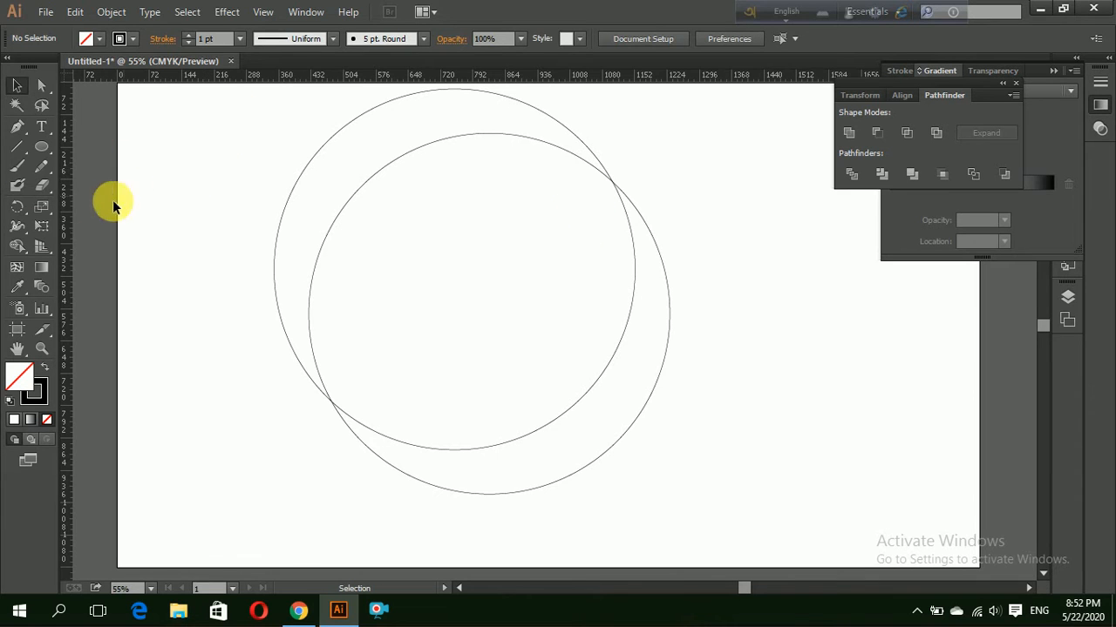
pyautogui.moveTo(347, 83); pyautogui.dragTo(340, 182)
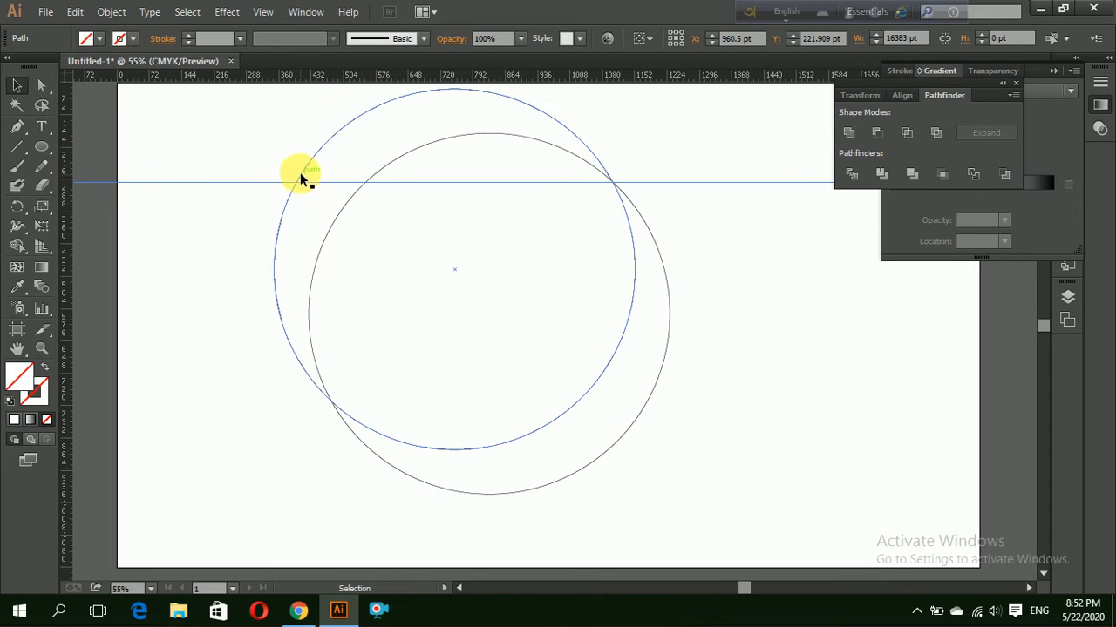
pyautogui.click(300, 179)
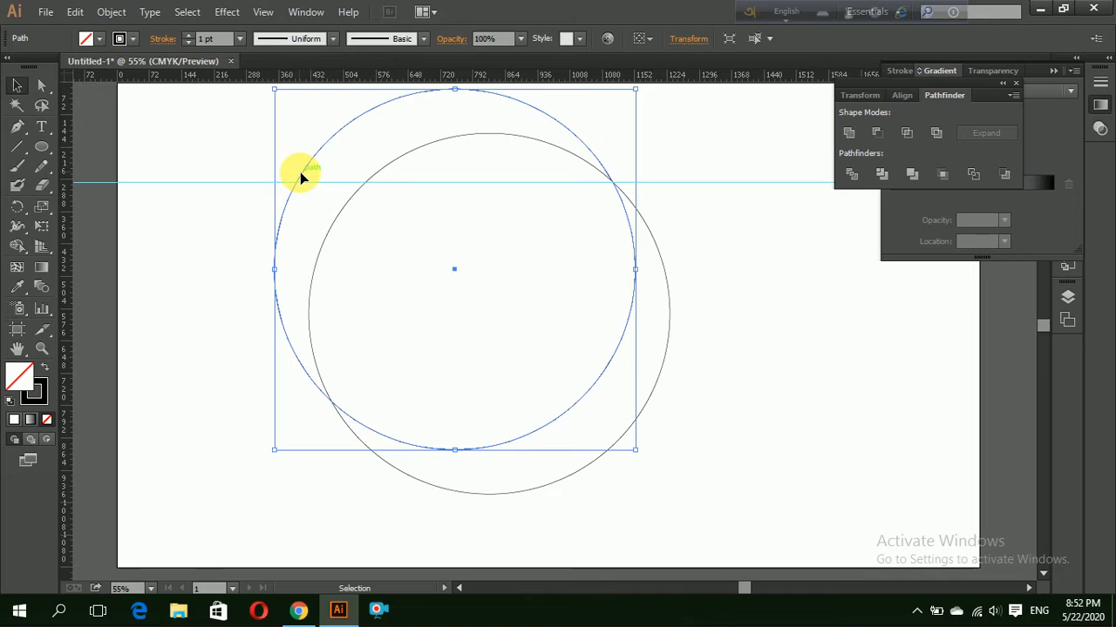
# Paste a third copy of the circle in front, move it off the original and remove its fill.
pyautogui.click(76, 12)
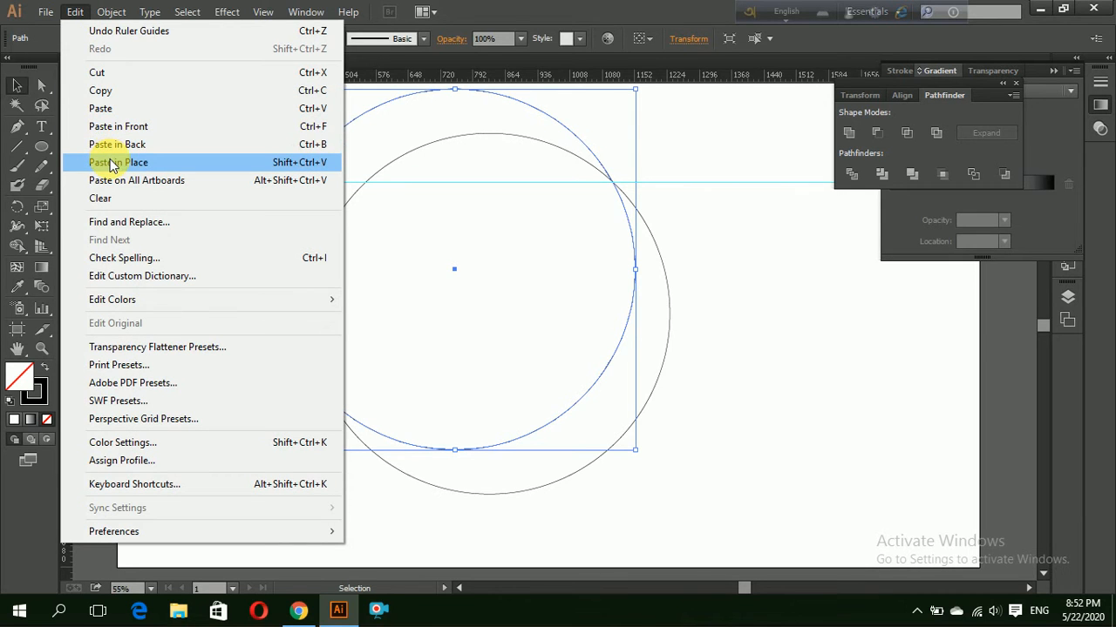
pyautogui.click(123, 128)
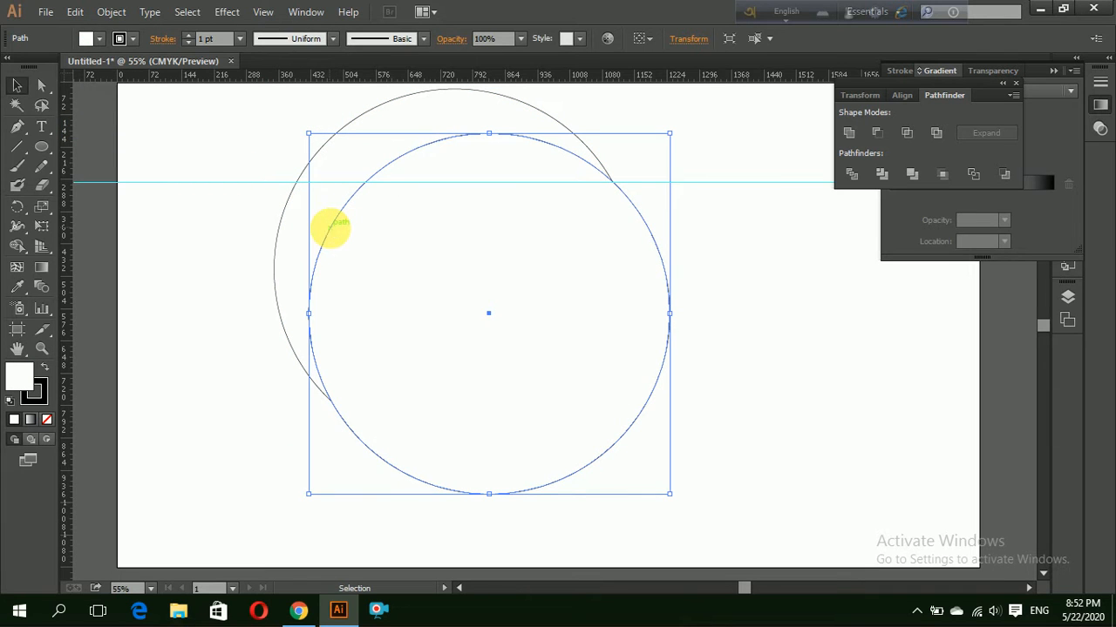
pyautogui.doubleClick(332, 228)
pyautogui.moveTo(333, 229); pyautogui.dragTo(406, 231)
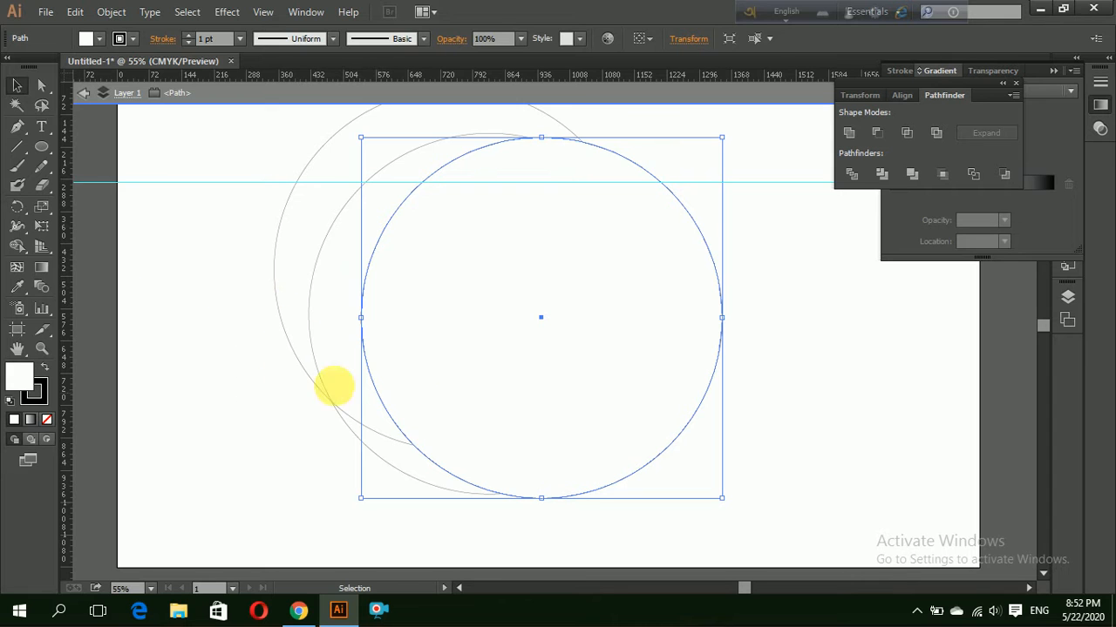
pyautogui.click(47, 421)
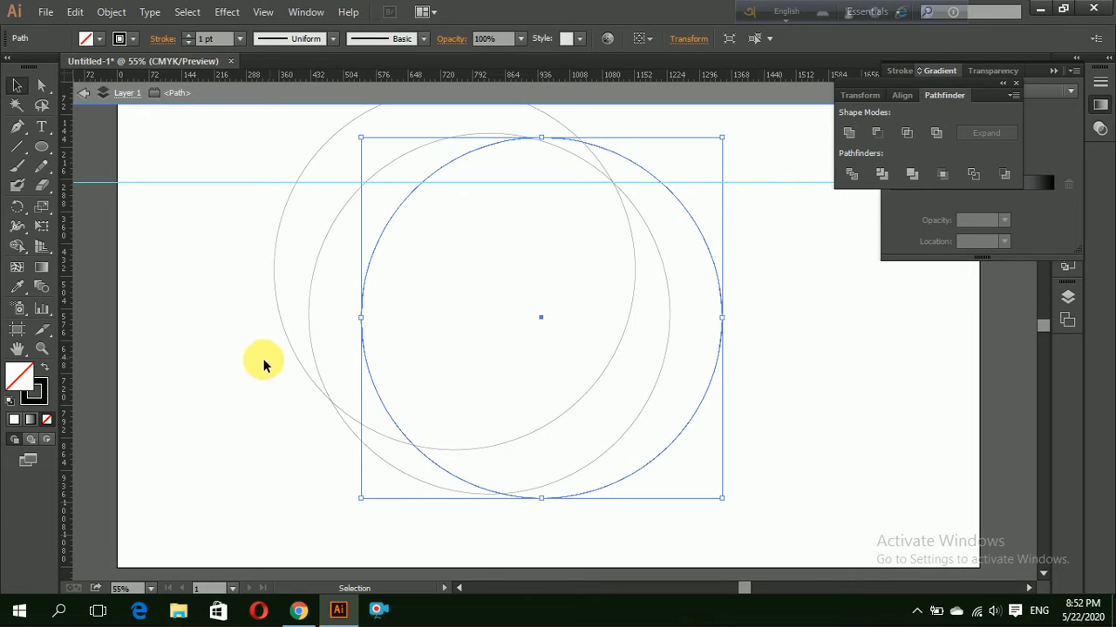
# Offset the third circle up and to the right so it crosses the lower circle at the guide.
pyautogui.click(224, 366)
pyautogui.moveTo(364, 353); pyautogui.dragTo(228, 326)
pyautogui.scroll(1, 704, 392)
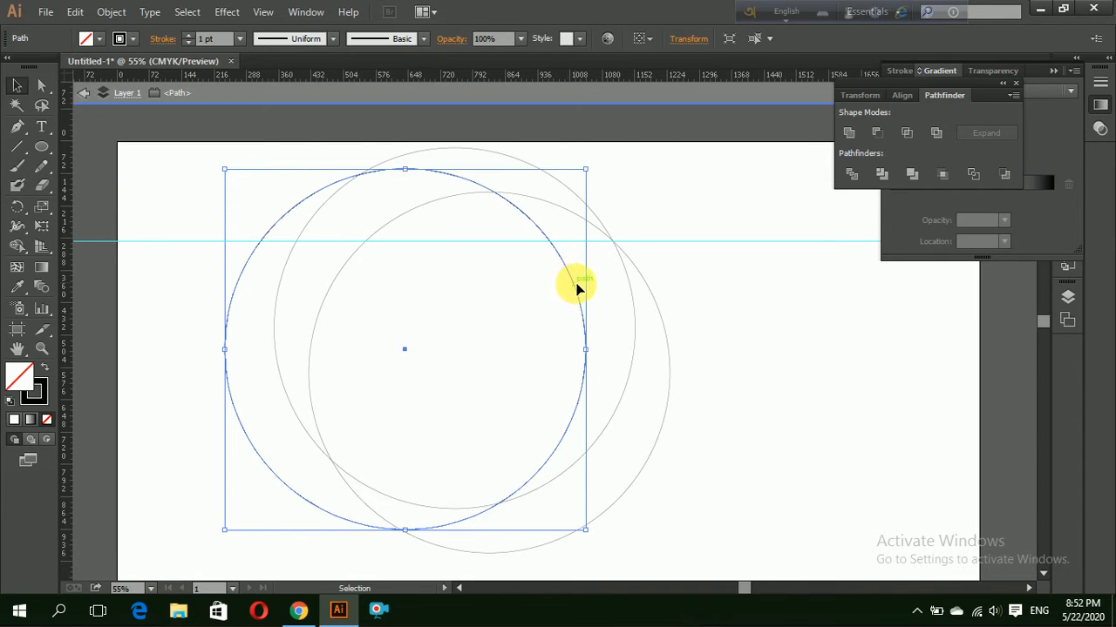
pyautogui.moveTo(576, 287); pyautogui.dragTo(693, 260)
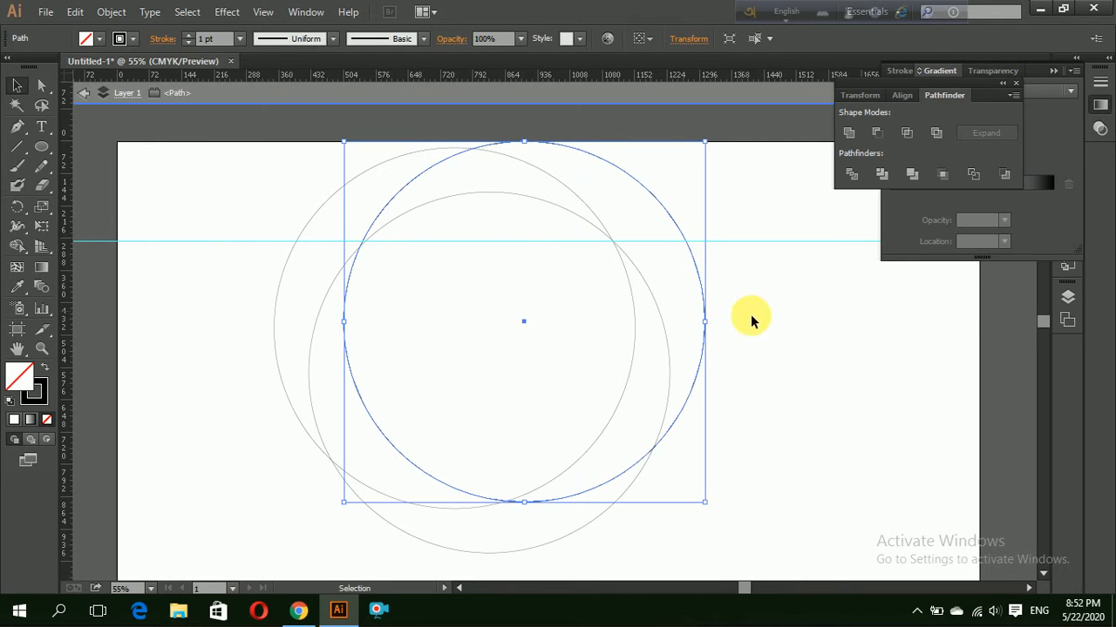
pyautogui.click(827, 353)
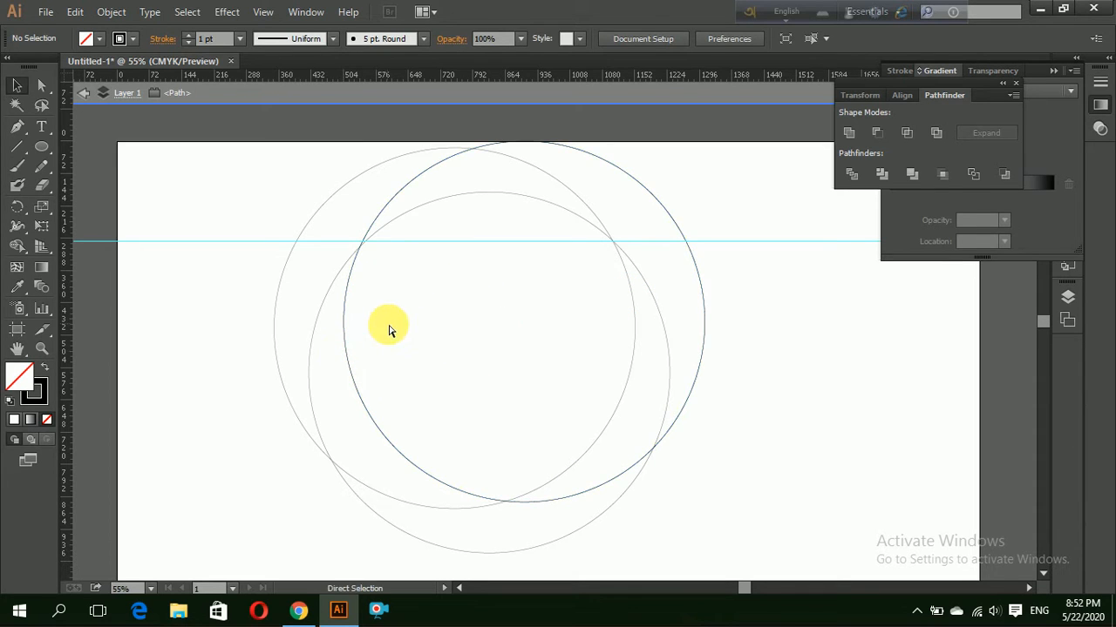
# Fine-tune the third circle so it meets the lower circle's left crossing exactly on the guide, and exit isolation mode.
pyautogui.hotkey('ctrl', '1')
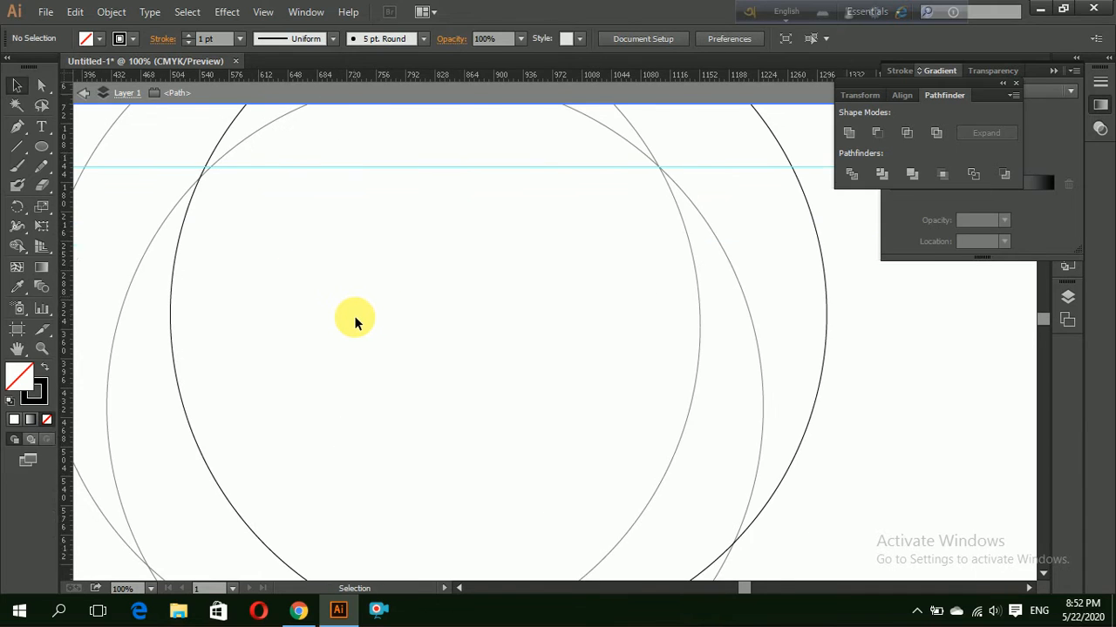
pyautogui.scroll(3, 354, 318)
pyautogui.moveTo(175, 360); pyautogui.dragTo(180, 352)
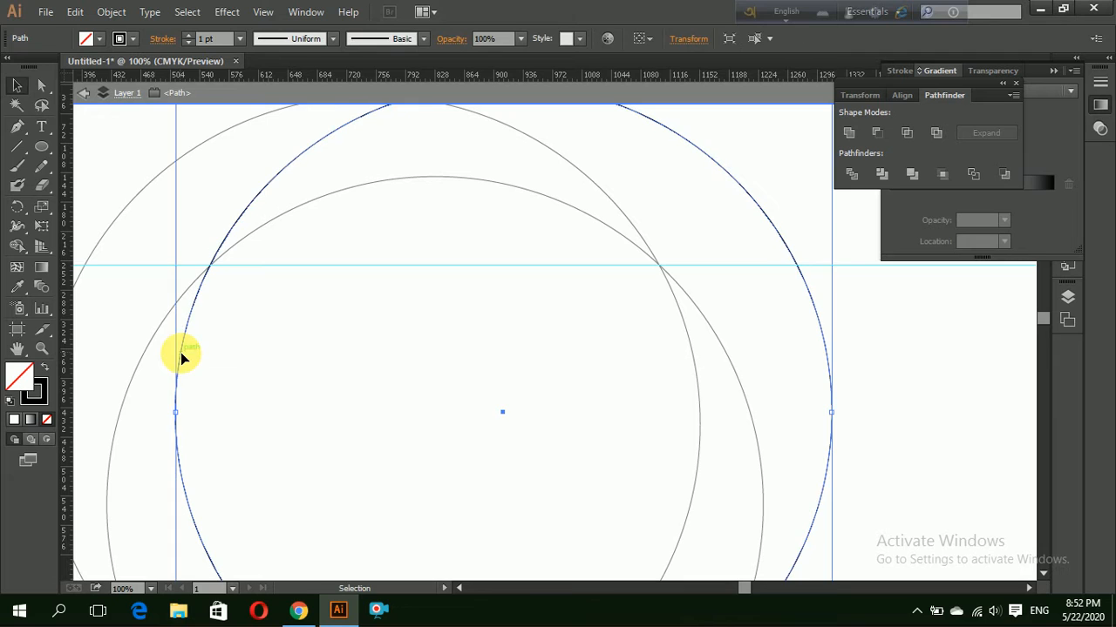
pyautogui.click(902, 389)
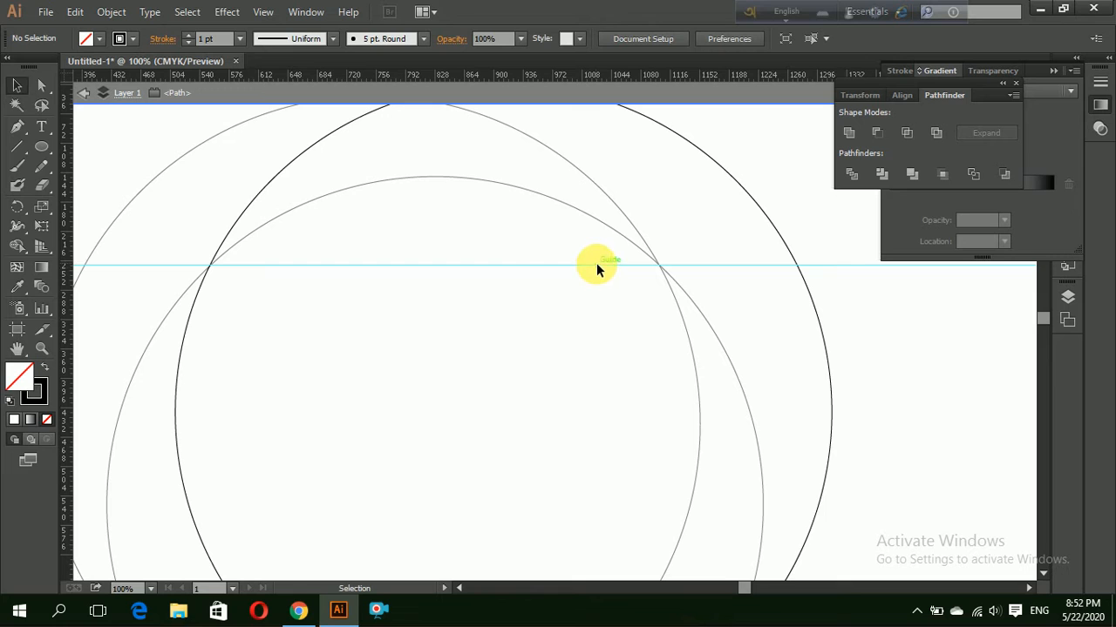
pyautogui.hotkey('ctrl', '-')
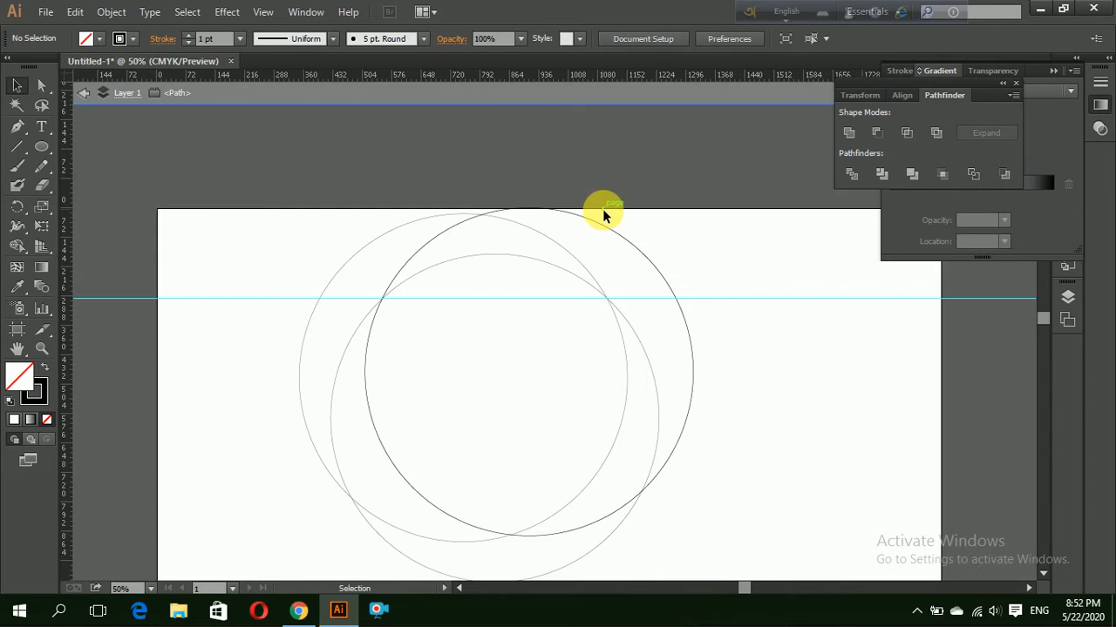
pyautogui.click(369, 414)
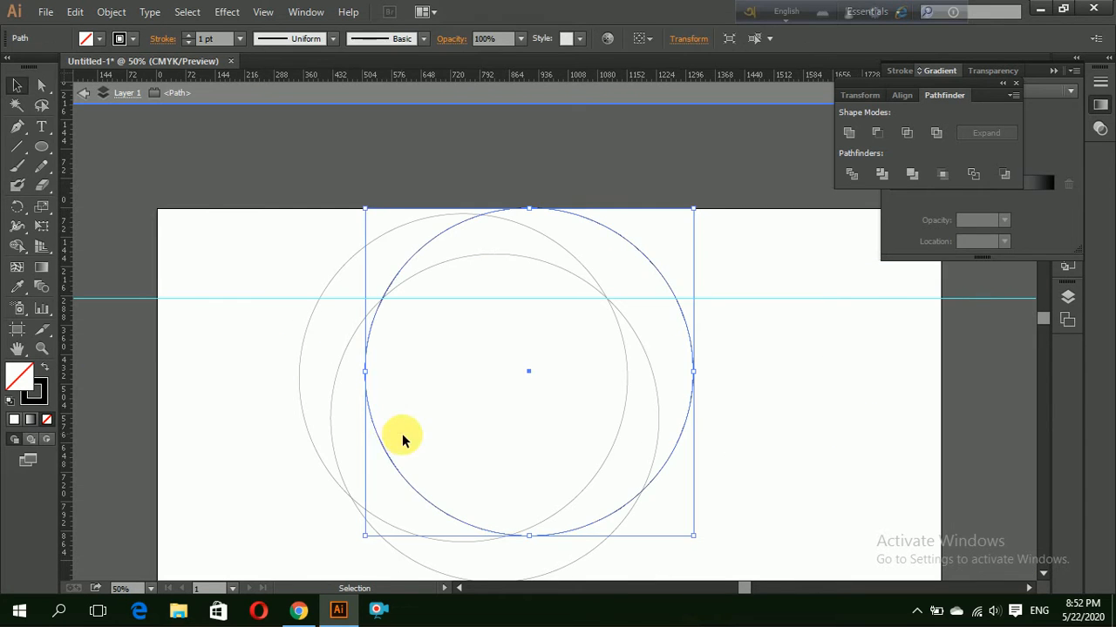
pyautogui.click(229, 336)
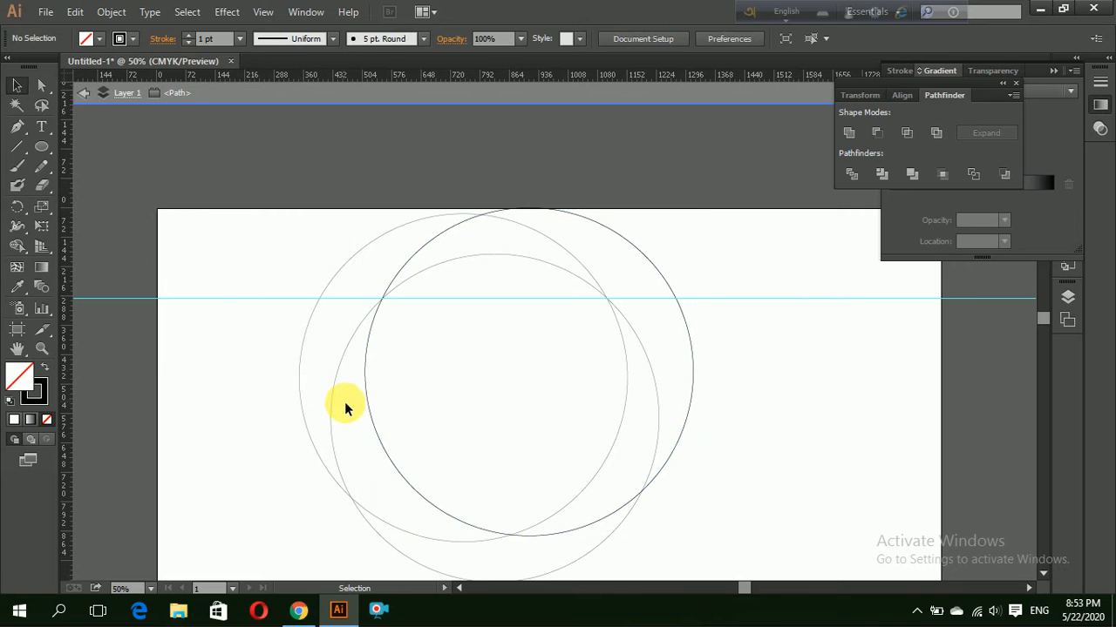
pyautogui.scroll(-3, 700, 360)
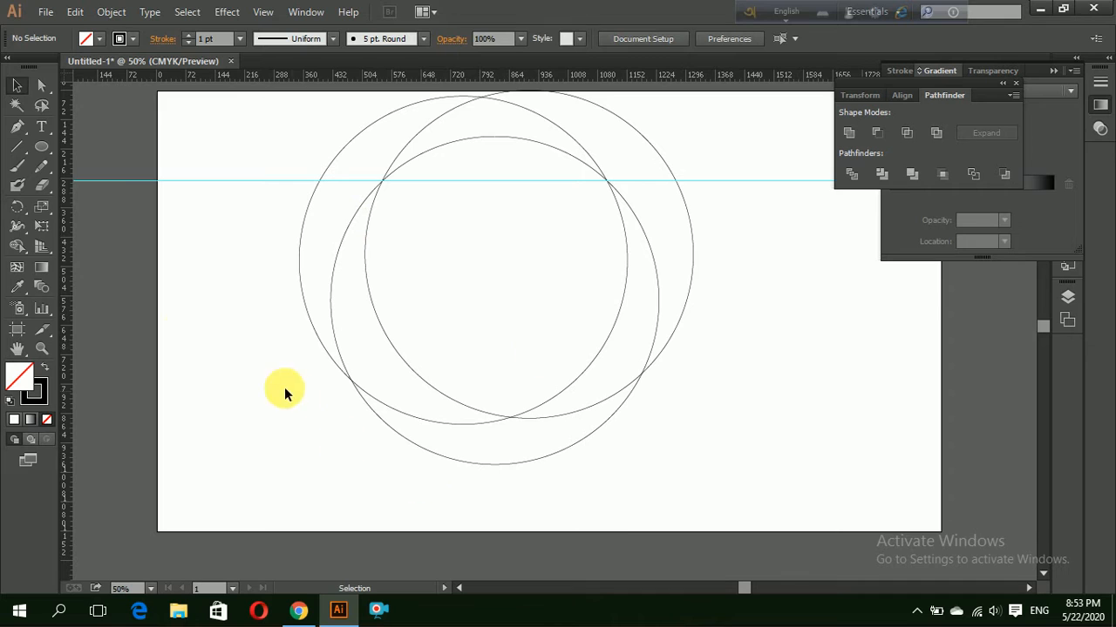
pyautogui.click(46, 154)
pyautogui.moveTo(45, 155); pyautogui.dragTo(115, 151)
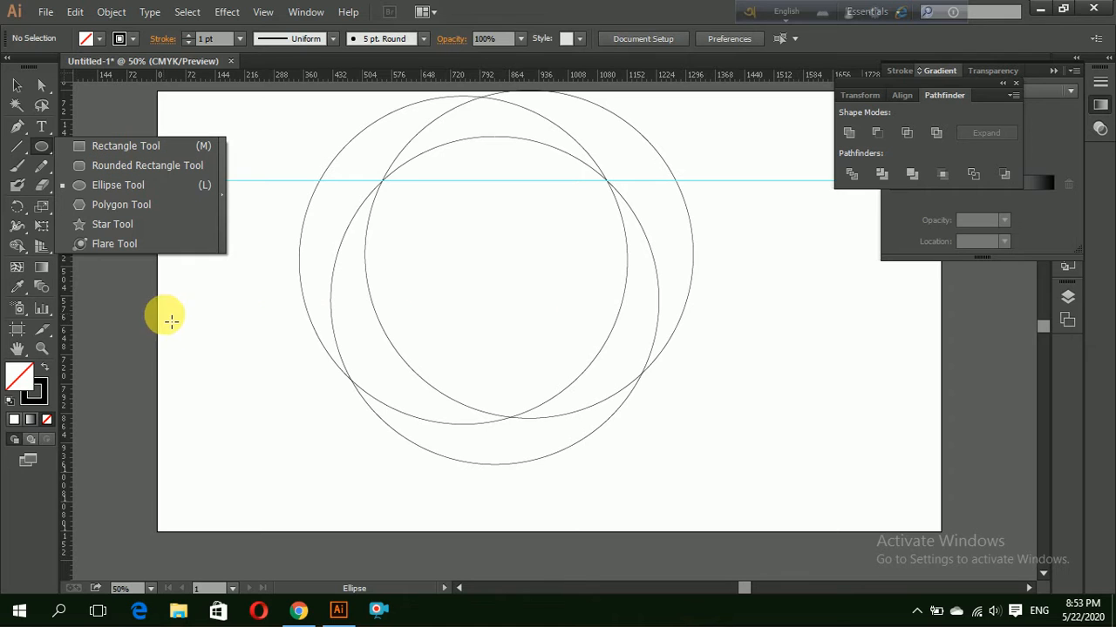
pyautogui.click(27, 86)
pyautogui.click(157, 279)
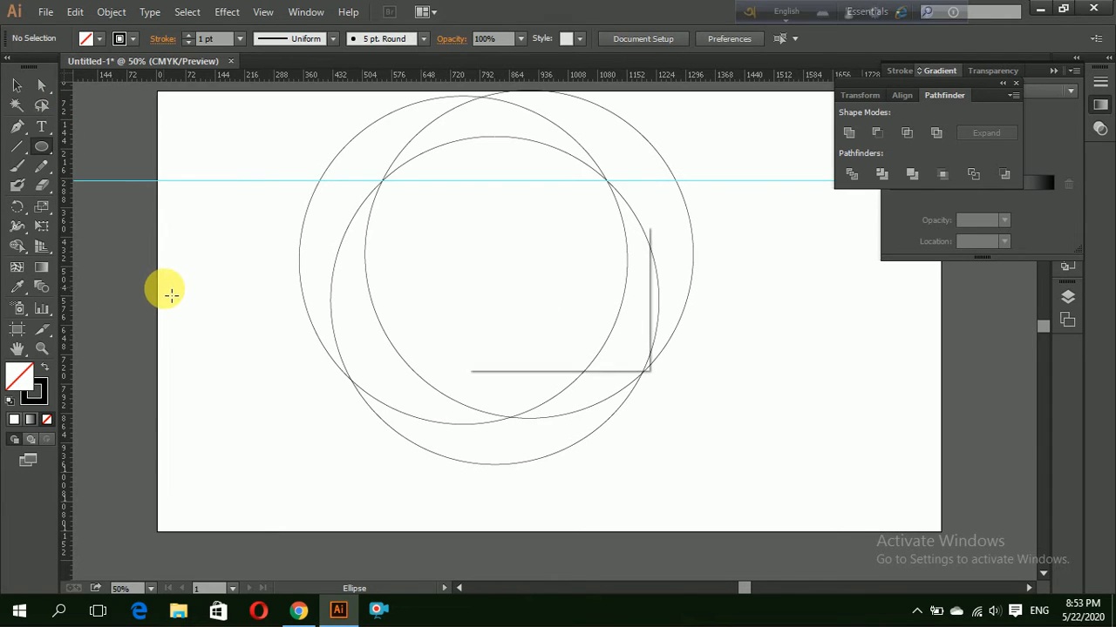
pyautogui.click(598, 336)
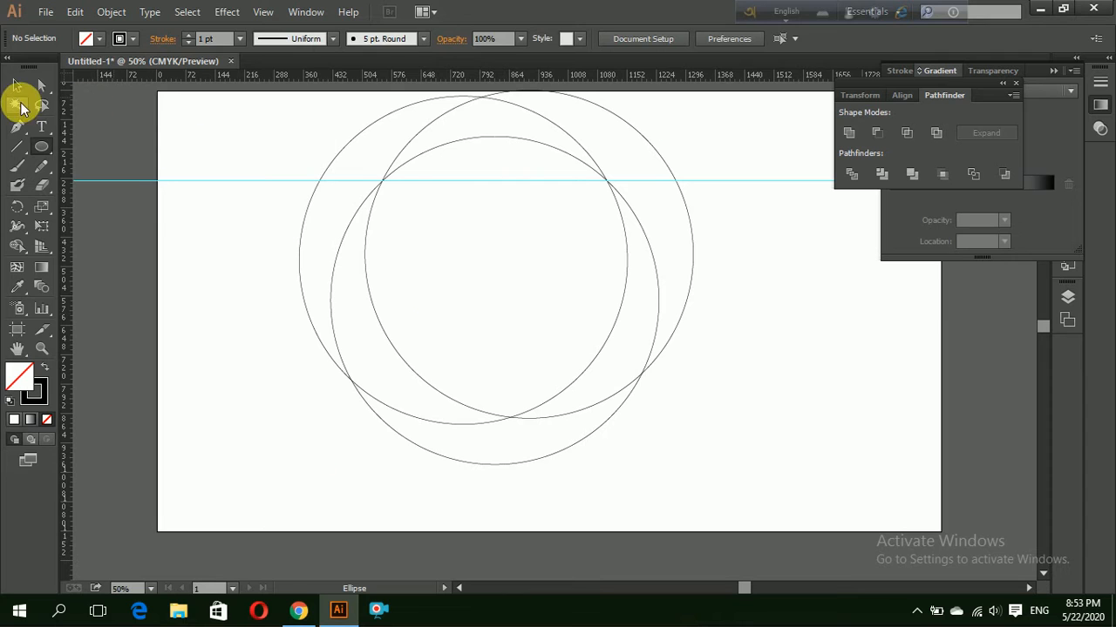
# Split all three overlapping circles with the Pathfinder Divide operation and ungroup the resulting pieces.
pyautogui.click(18, 85)
pyautogui.moveTo(236, 204); pyautogui.dragTo(419, 287)
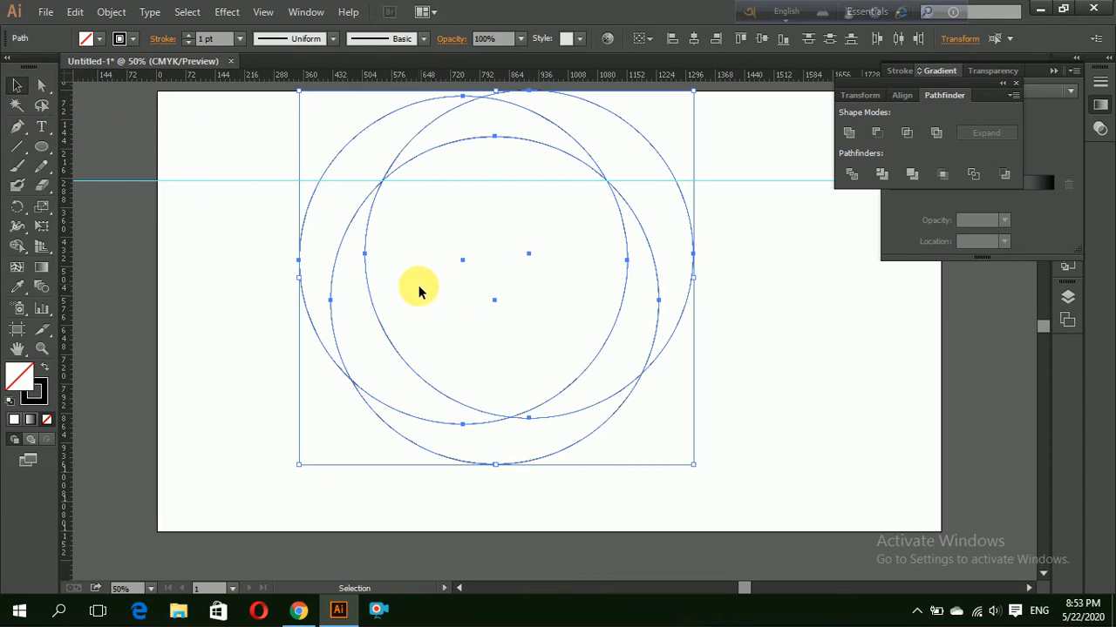
pyautogui.click(854, 176)
pyautogui.rightClick(606, 351)
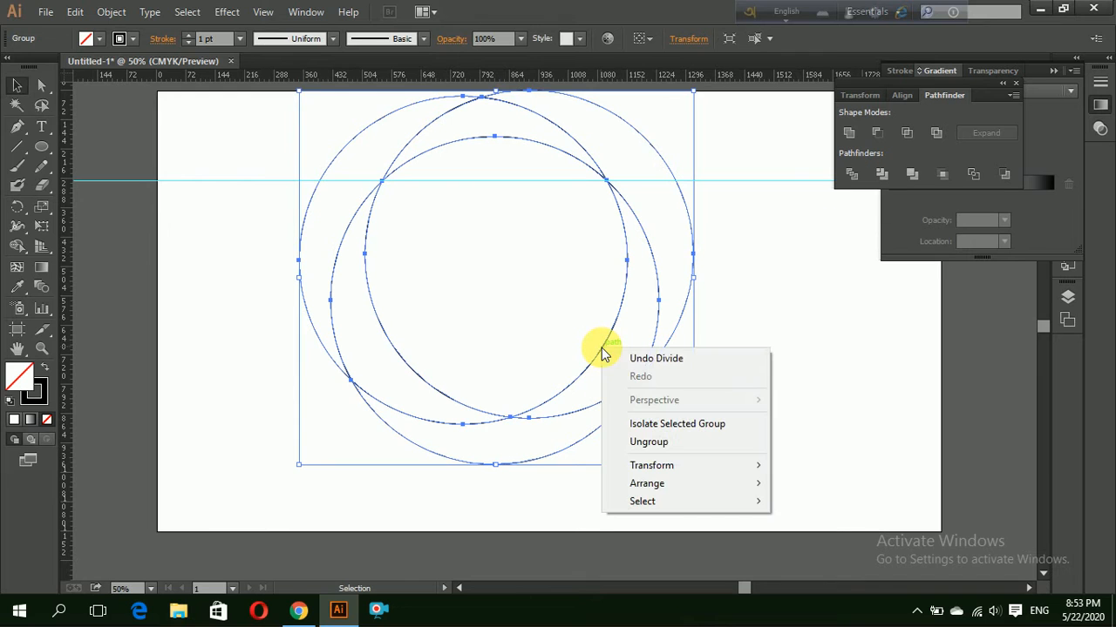
pyautogui.click(656, 442)
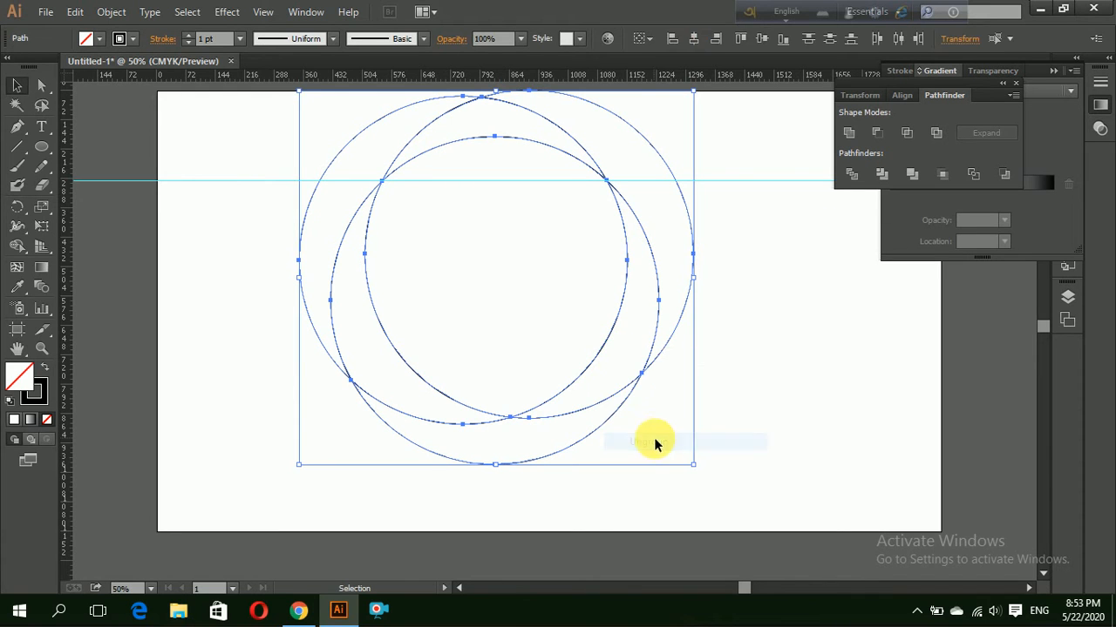
pyautogui.click(757, 359)
# Delete the two right crescents, the two left crescents and the top cap, keeping the central shape and lower crescent.
pyautogui.click(649, 354)
pyautogui.press('Delete')
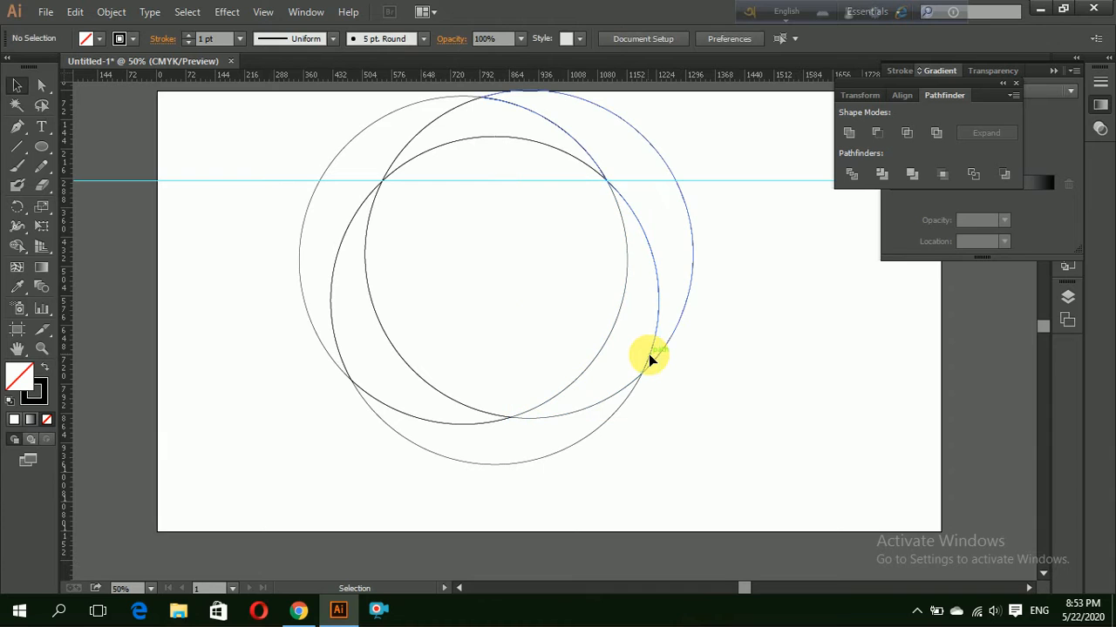
pyautogui.click(651, 360)
pyautogui.press('Delete')
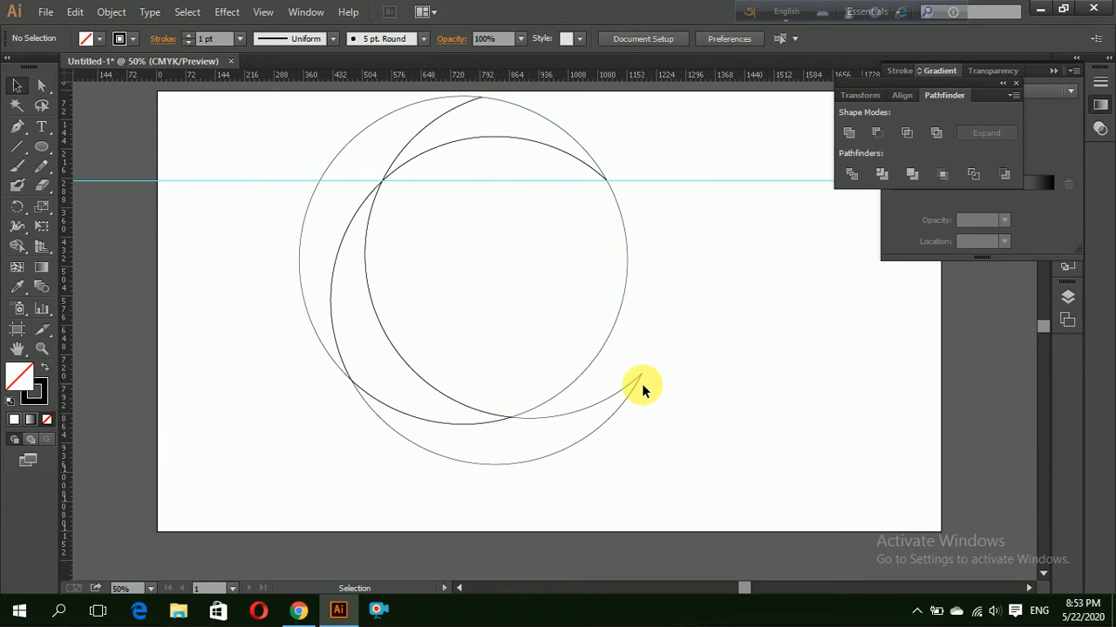
pyautogui.click(315, 342)
pyautogui.press('Delete')
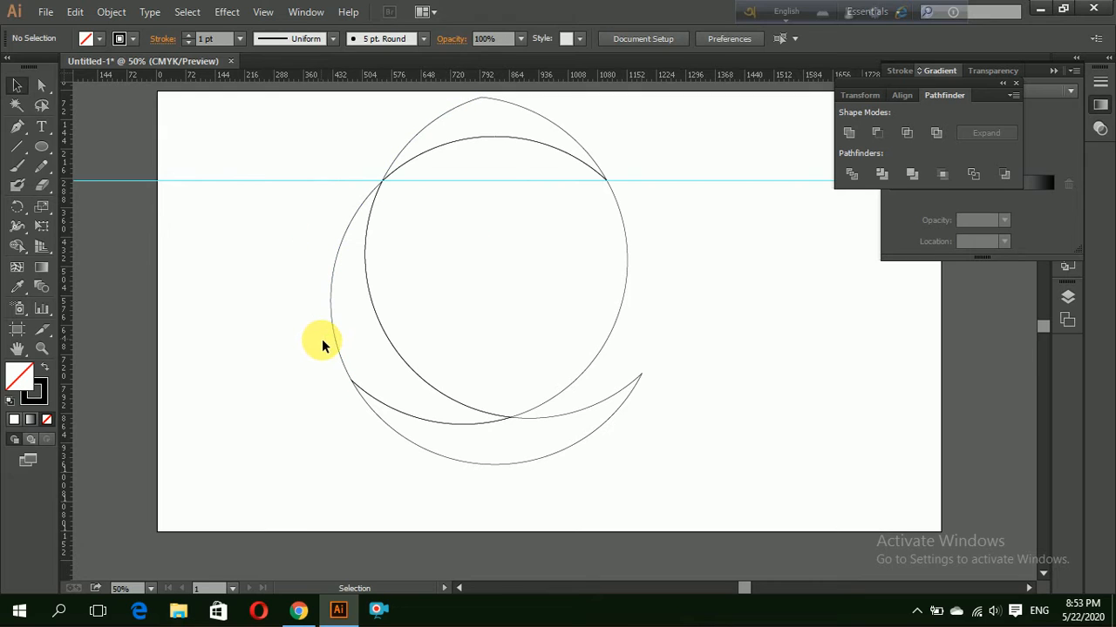
pyautogui.click(332, 336)
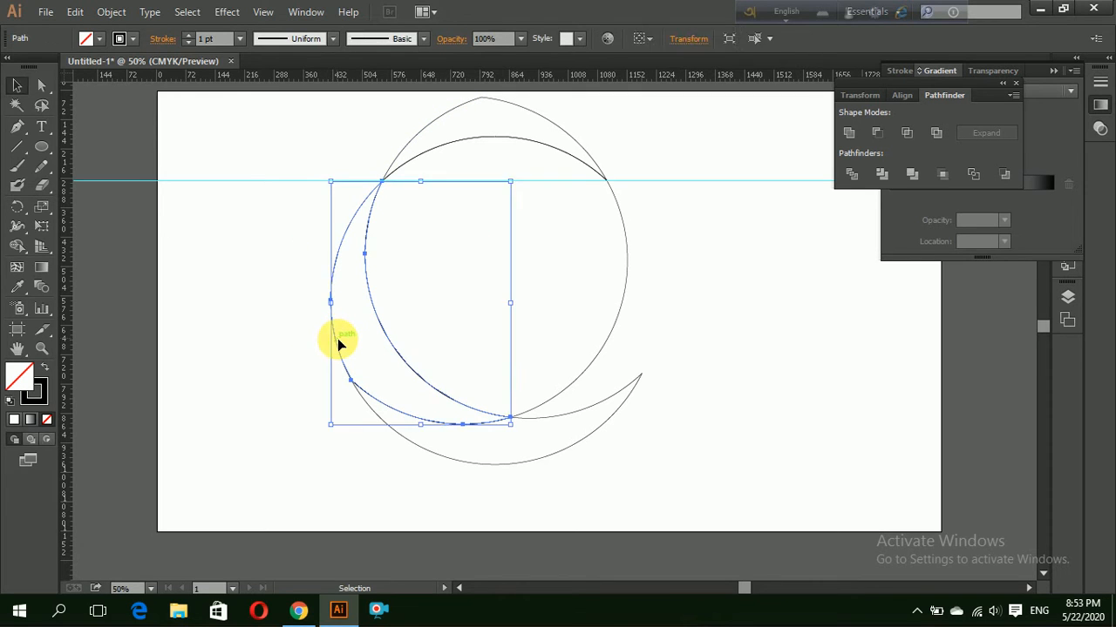
pyautogui.press('Delete')
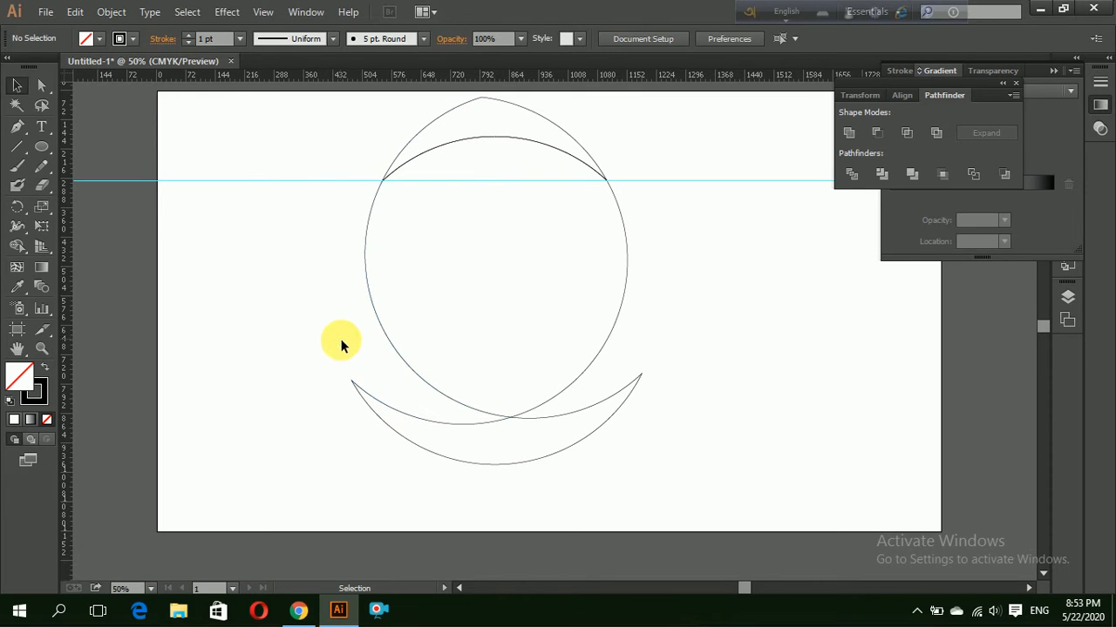
pyautogui.click(418, 129)
pyautogui.press('Delete')
# Paste a copy of the central shape in front and scale it down about its centre to form an inner outline.
pyautogui.click(498, 139)
pyautogui.click(75, 11)
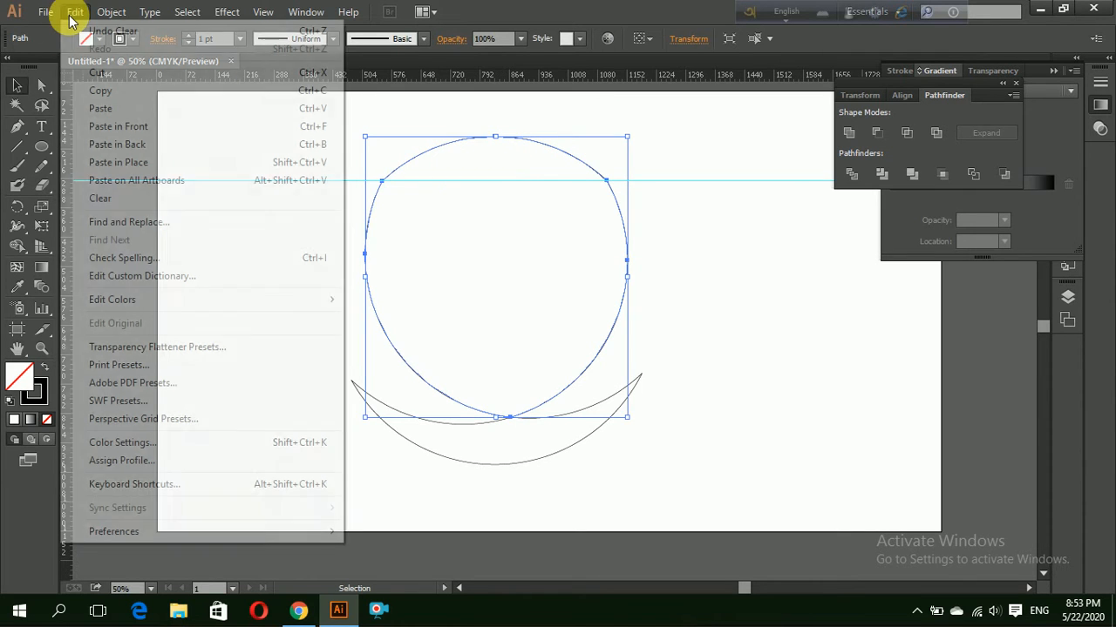
pyautogui.click(108, 92)
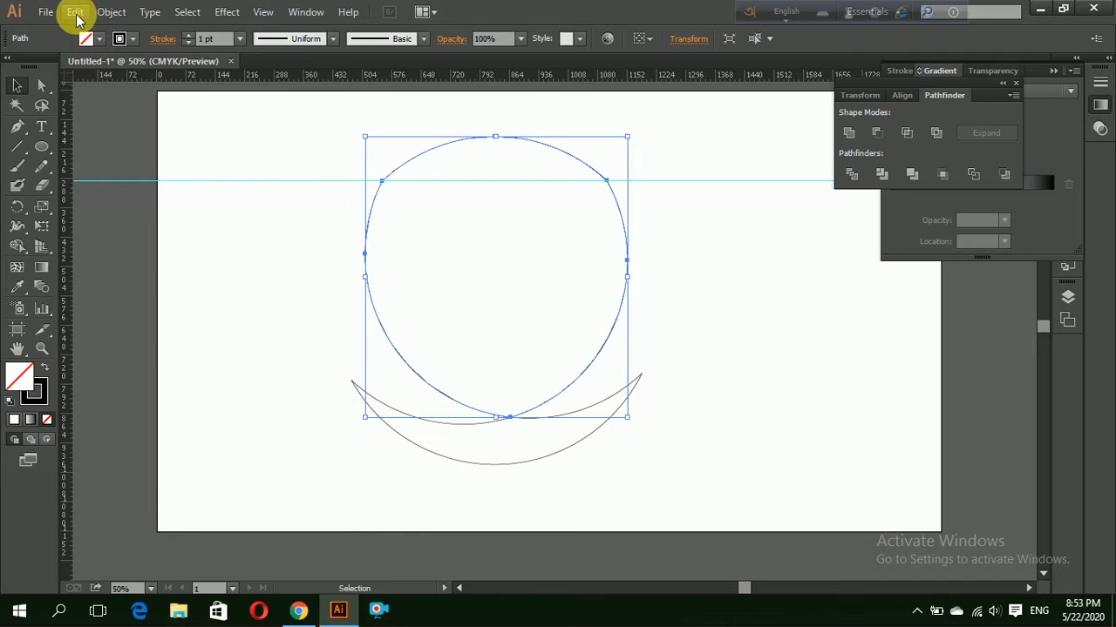
pyautogui.click(75, 11)
pyautogui.click(120, 129)
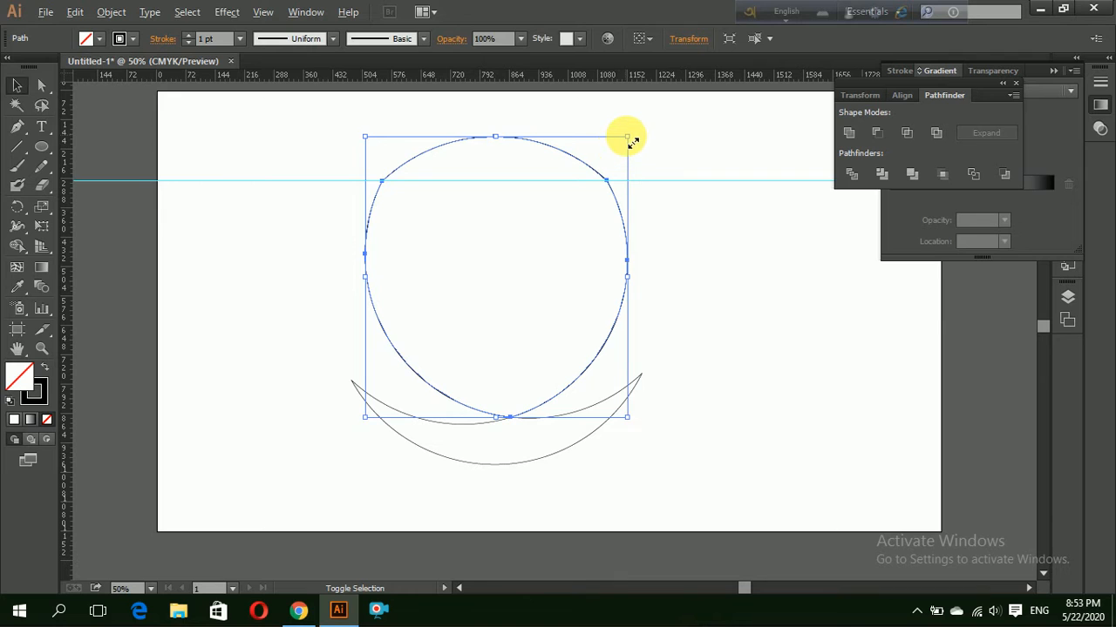
pyautogui.moveTo(627, 138); pyautogui.dragTo(606, 162)
pyautogui.click(737, 296)
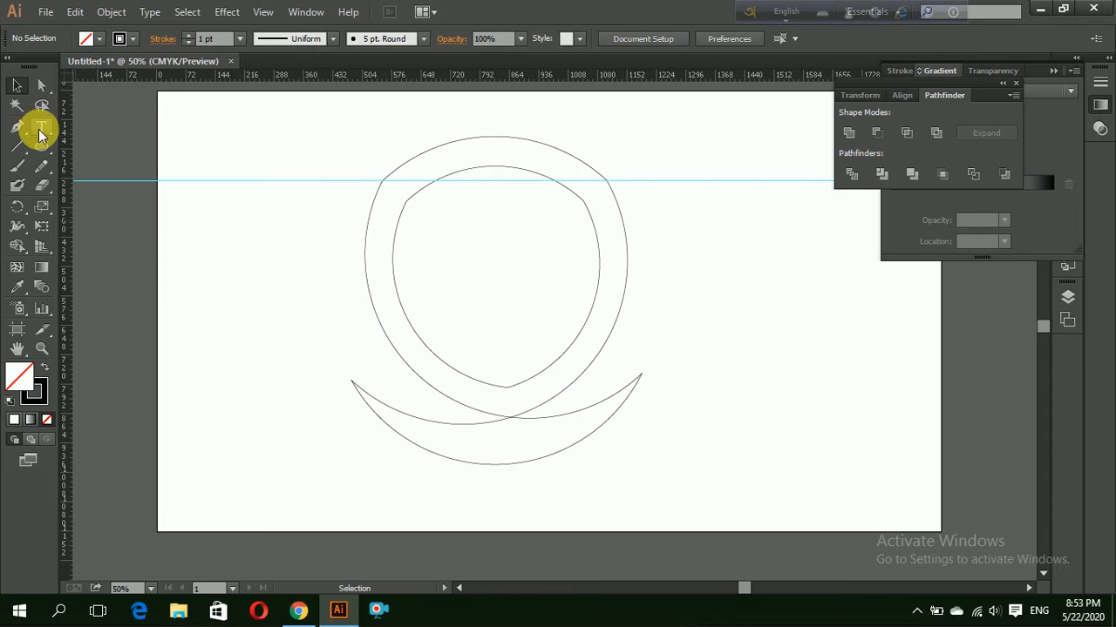
# Draw a small circle with the Ellipse tool in the empty area left of the central shape.
pyautogui.moveTo(42, 145); pyautogui.dragTo(99, 186)
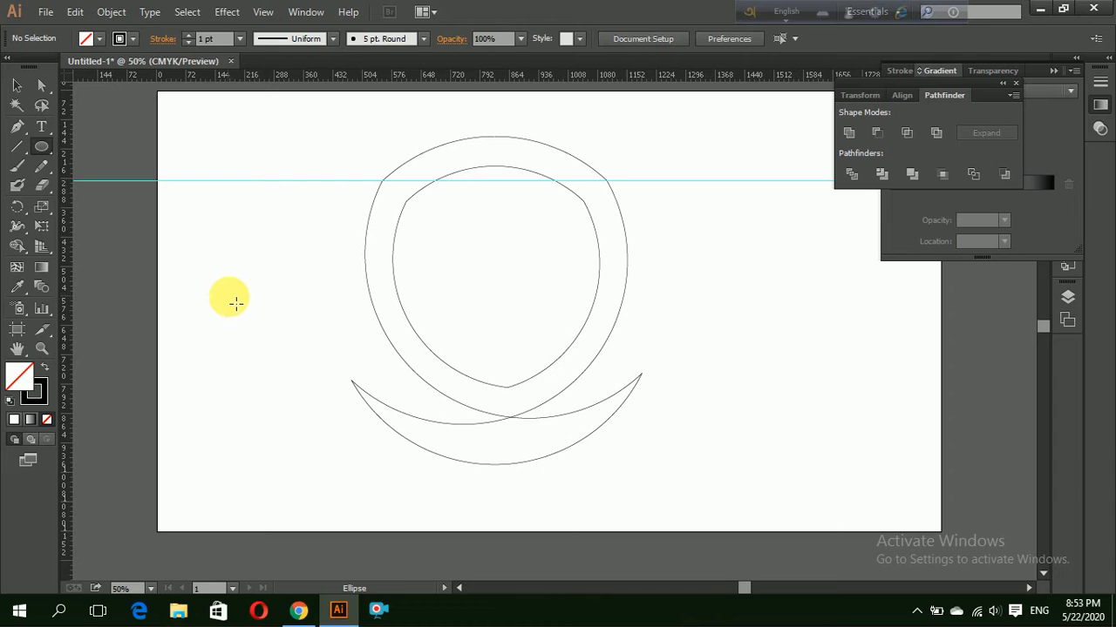
pyautogui.moveTo(235, 304); pyautogui.dragTo(223, 292)
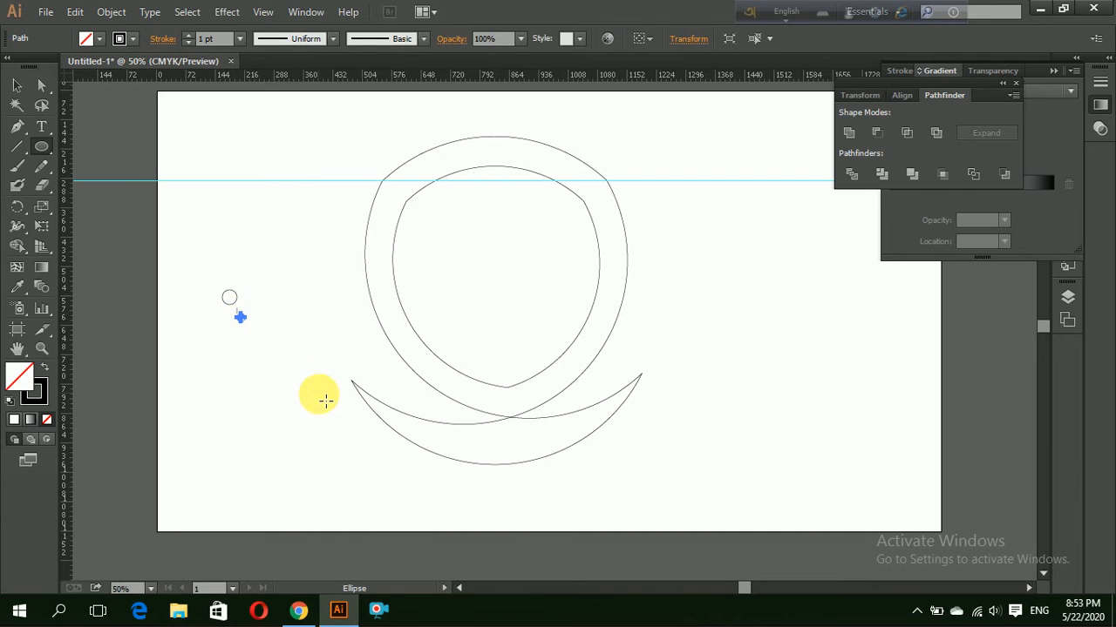
pyautogui.hotkey('ctrl', 'shift', 'a')
pyautogui.click(17, 84)
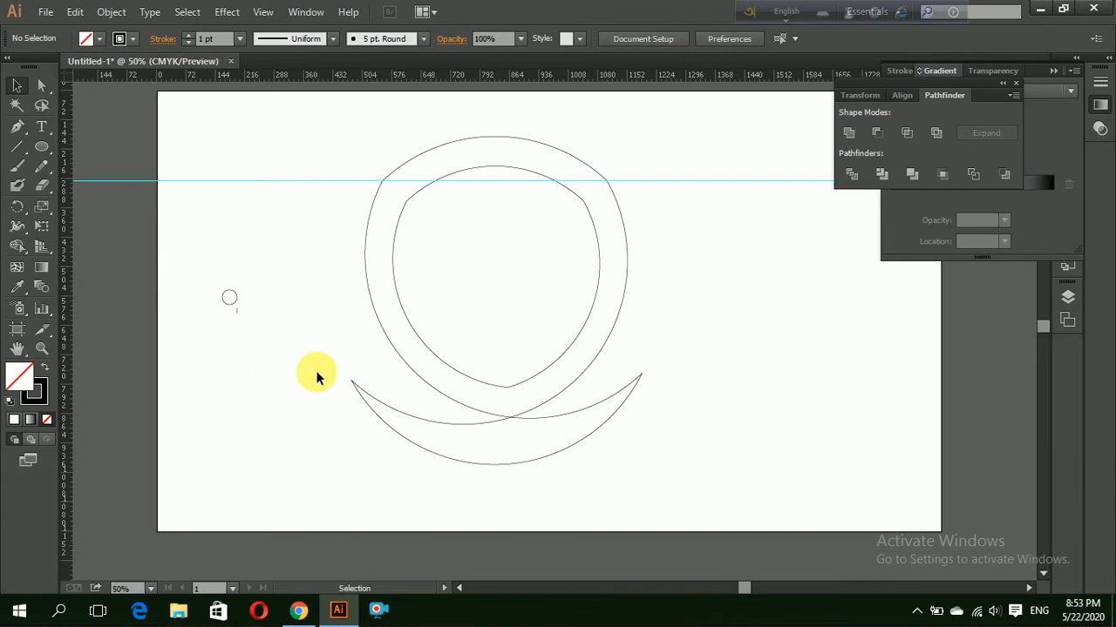
# Enlarge the small circle and place it over the left side of the band so it touches the inner outline.
pyautogui.moveTo(236, 313); pyautogui.dragTo(386, 293)
pyautogui.click(242, 386)
pyautogui.hotkey('ctrl', '=')
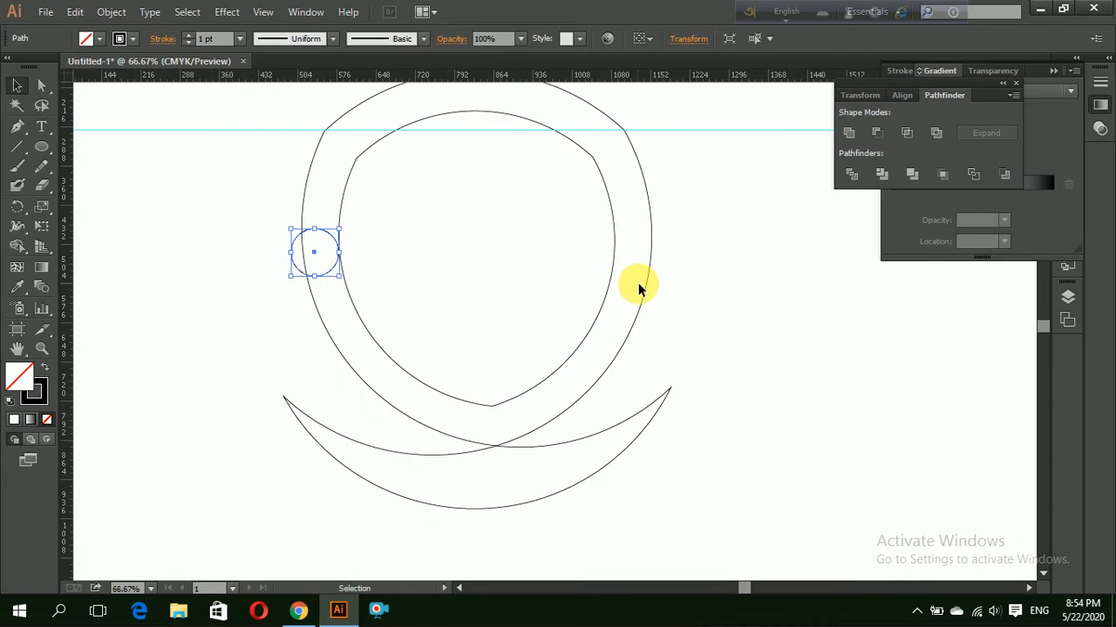
pyautogui.click(297, 284)
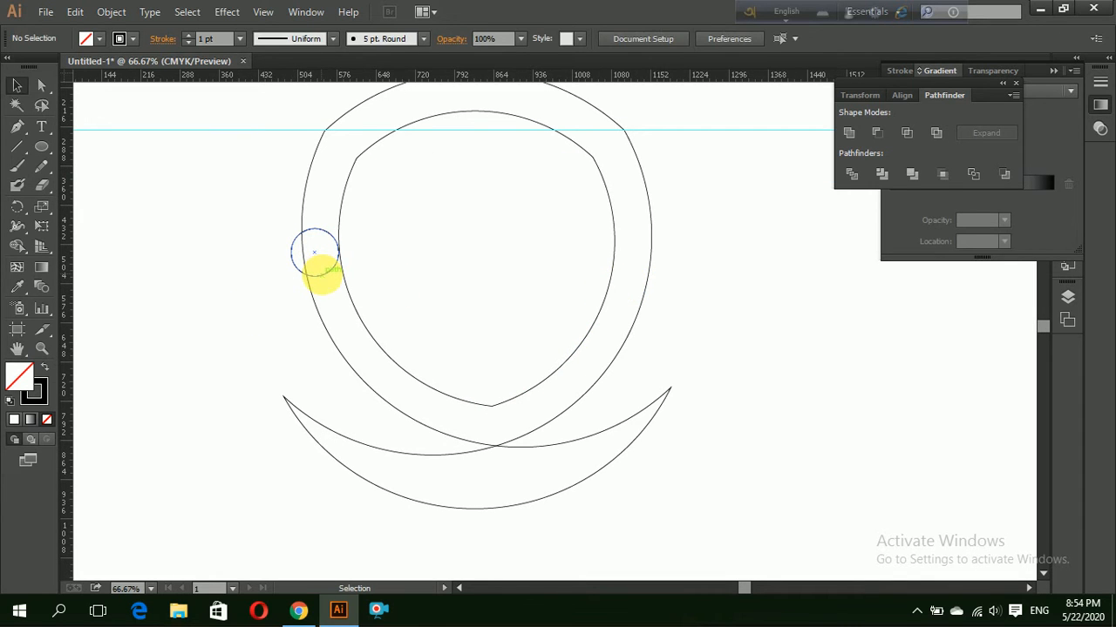
pyautogui.click(320, 273)
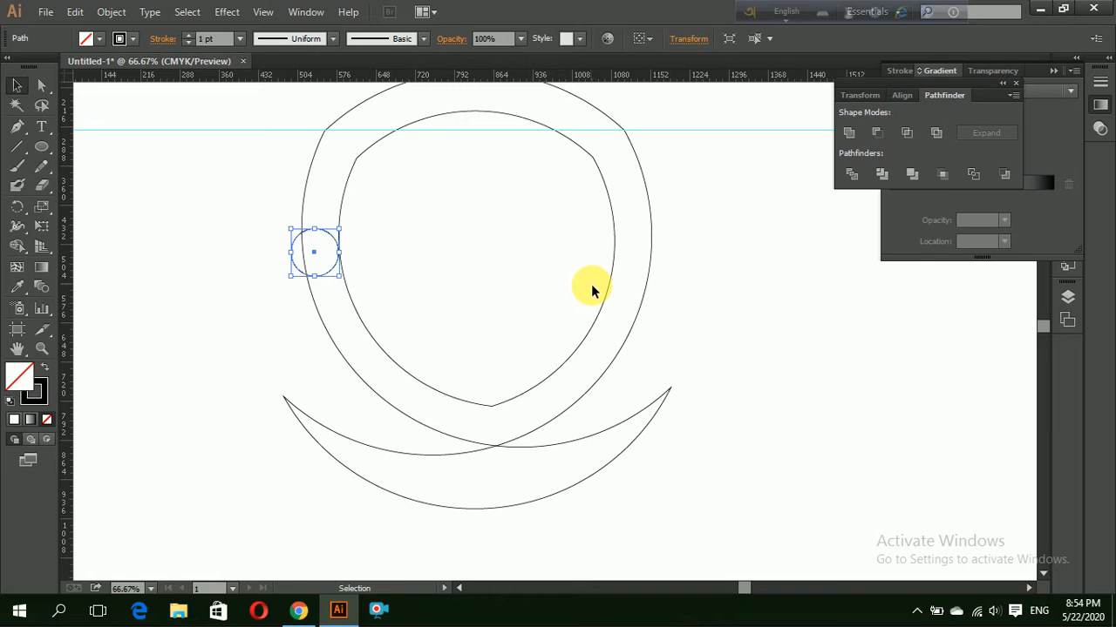
pyautogui.click(782, 304)
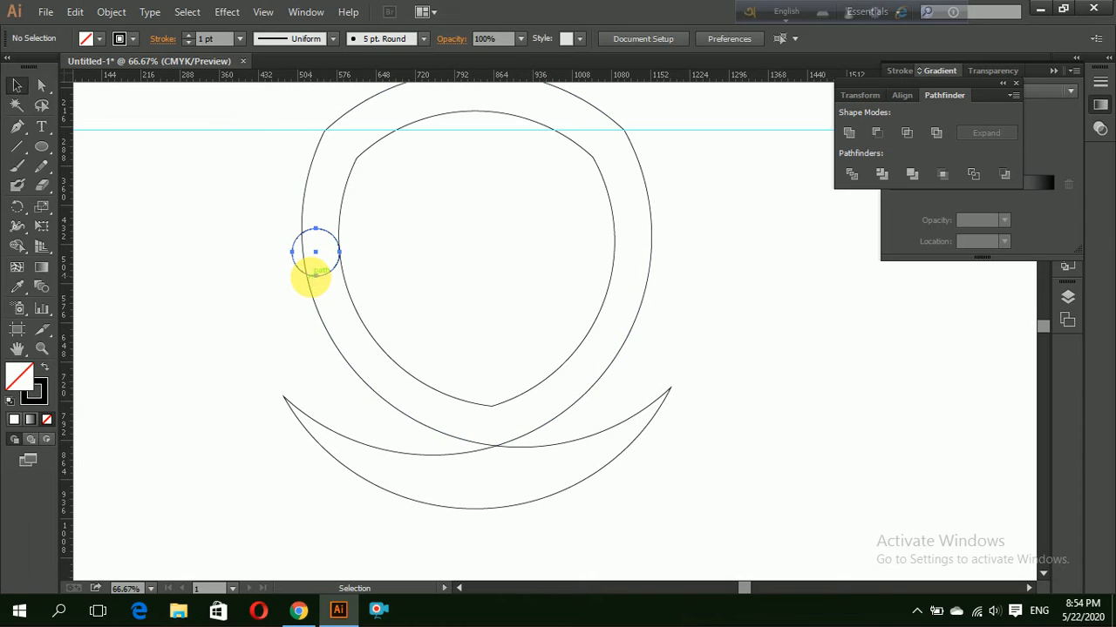
# Paste a copy of the small circle in front and move it inside the inner outline.
pyautogui.click(311, 277)
pyautogui.click(76, 13)
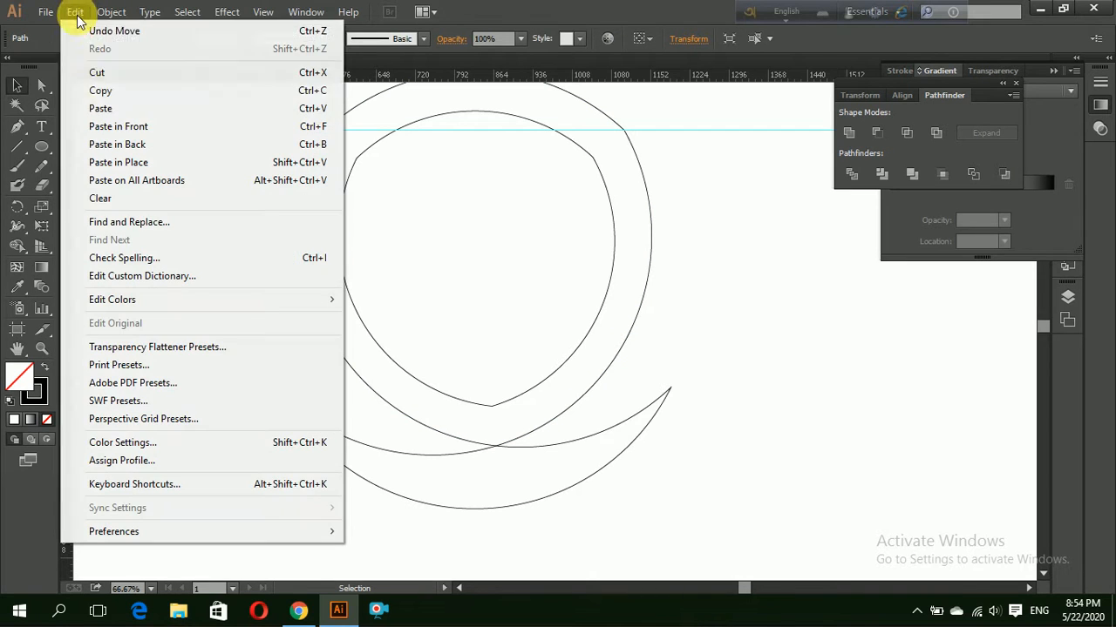
pyautogui.click(108, 105)
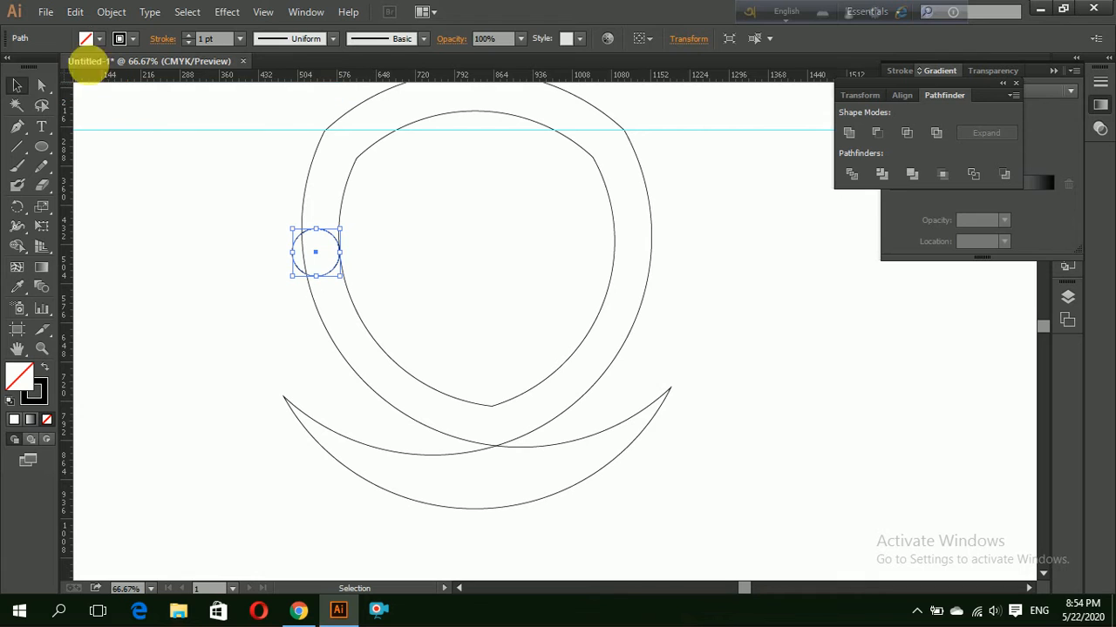
pyautogui.click(75, 11)
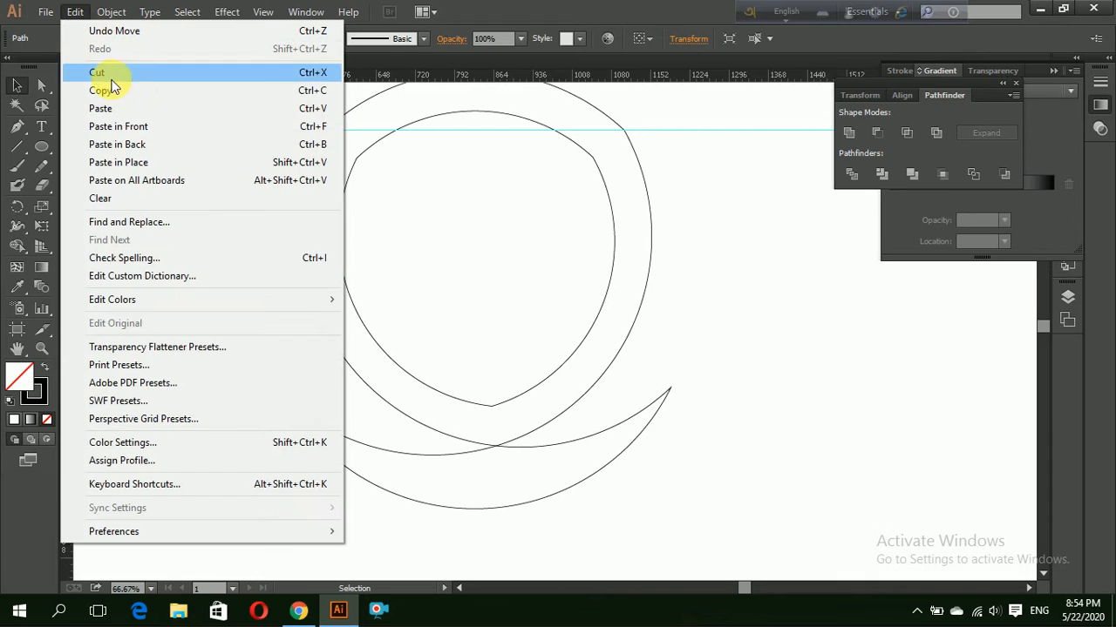
pyautogui.click(126, 129)
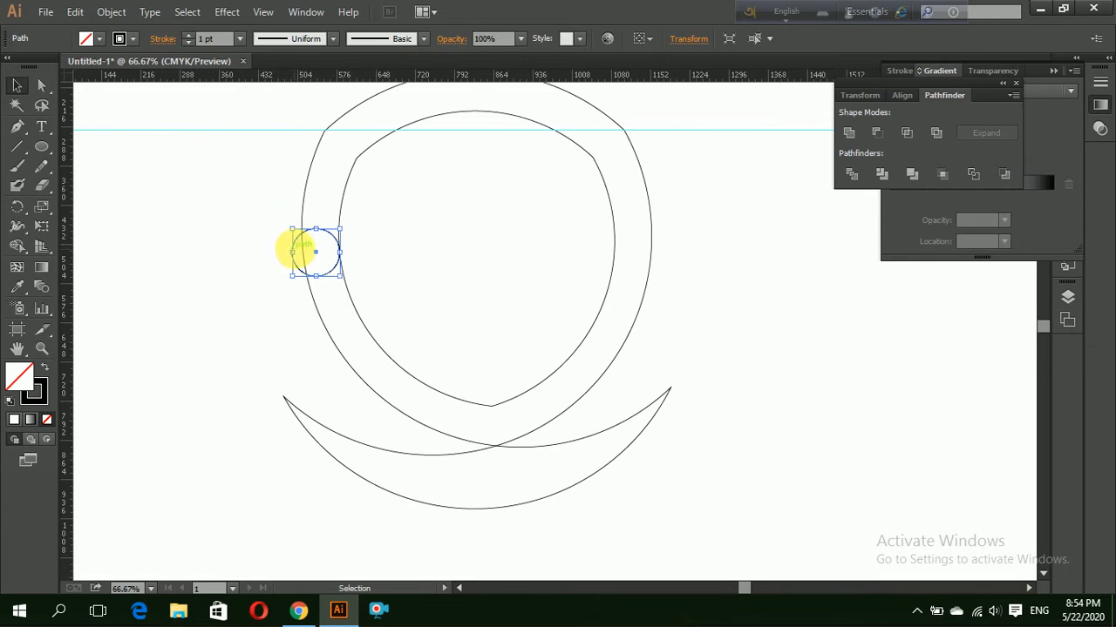
pyautogui.moveTo(297, 237); pyautogui.dragTo(369, 261)
pyautogui.click(438, 269)
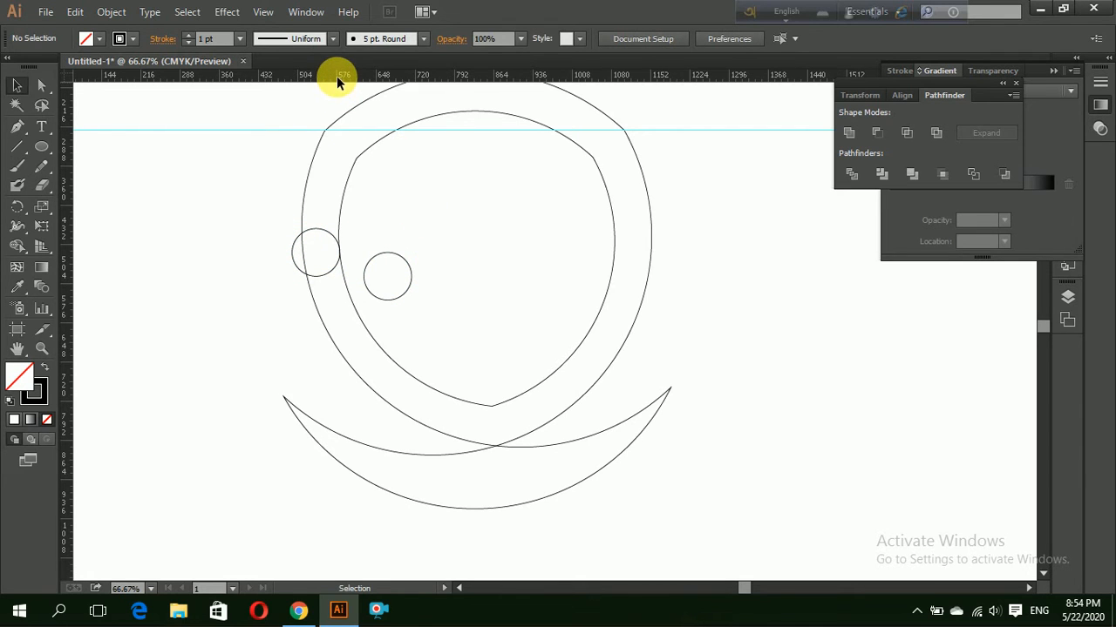
# Add a horizontal guide through the left small circle's centre and move the circle copy towards the right side, leaving the outer outline in place.
pyautogui.moveTo(337, 77); pyautogui.dragTo(351, 253)
pyautogui.moveTo(385, 302); pyautogui.dragTo(677, 305)
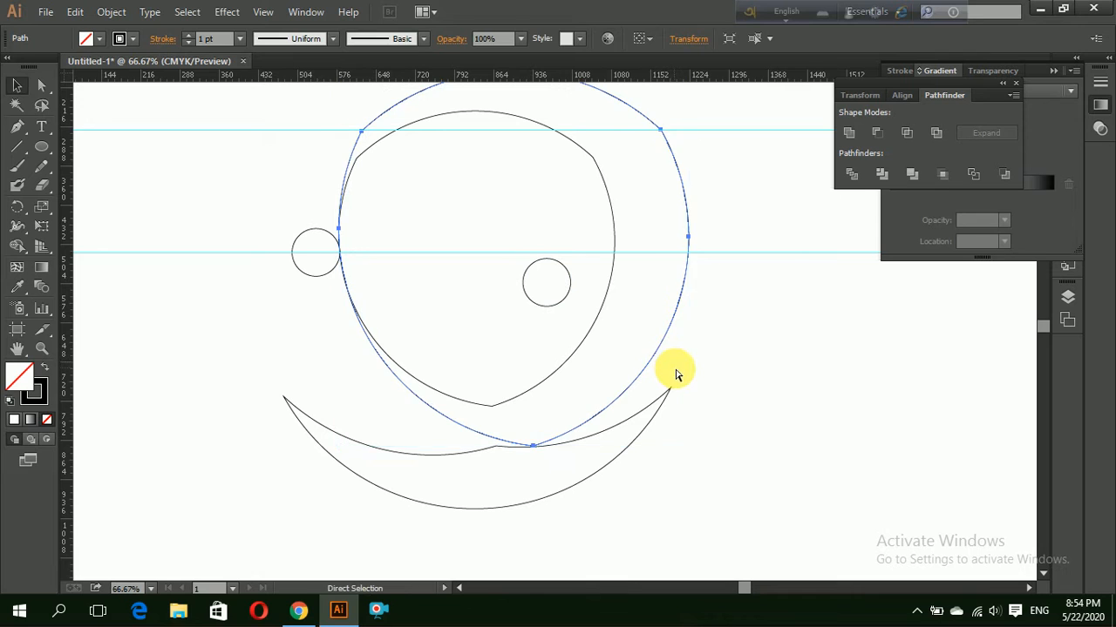
pyautogui.hotkey('ctrl', 'z')
pyautogui.click(718, 347)
# Place the circle copy over the right side of the band, centred on the horizontal guide and touching the inner outline.
pyautogui.moveTo(534, 306); pyautogui.dragTo(546, 293)
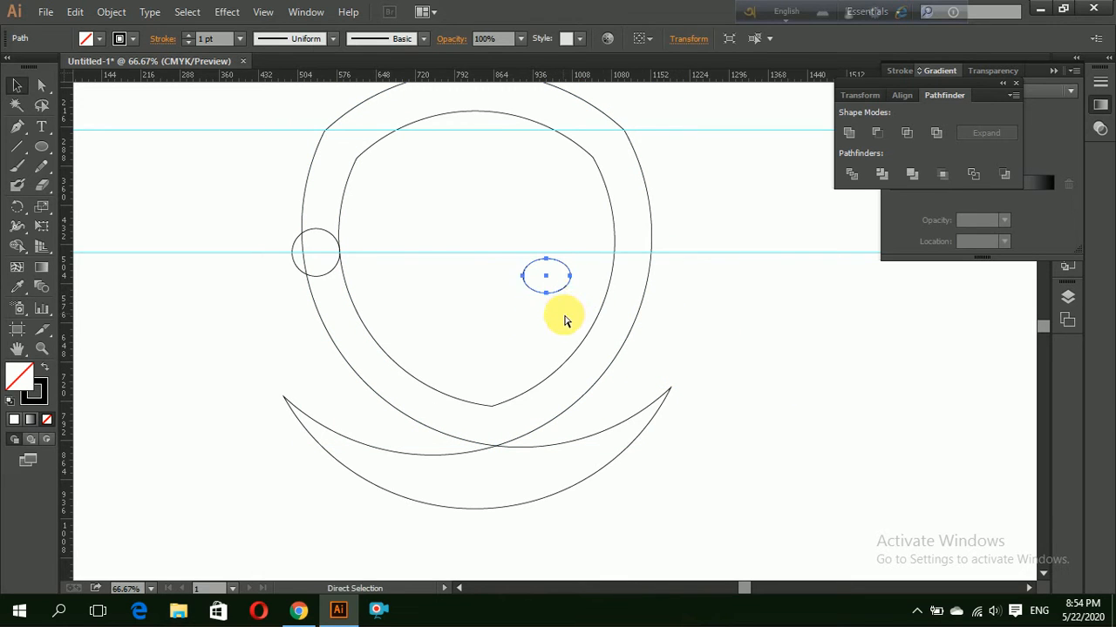
pyautogui.hotkey('ctrl', 'z')
pyautogui.click(532, 357)
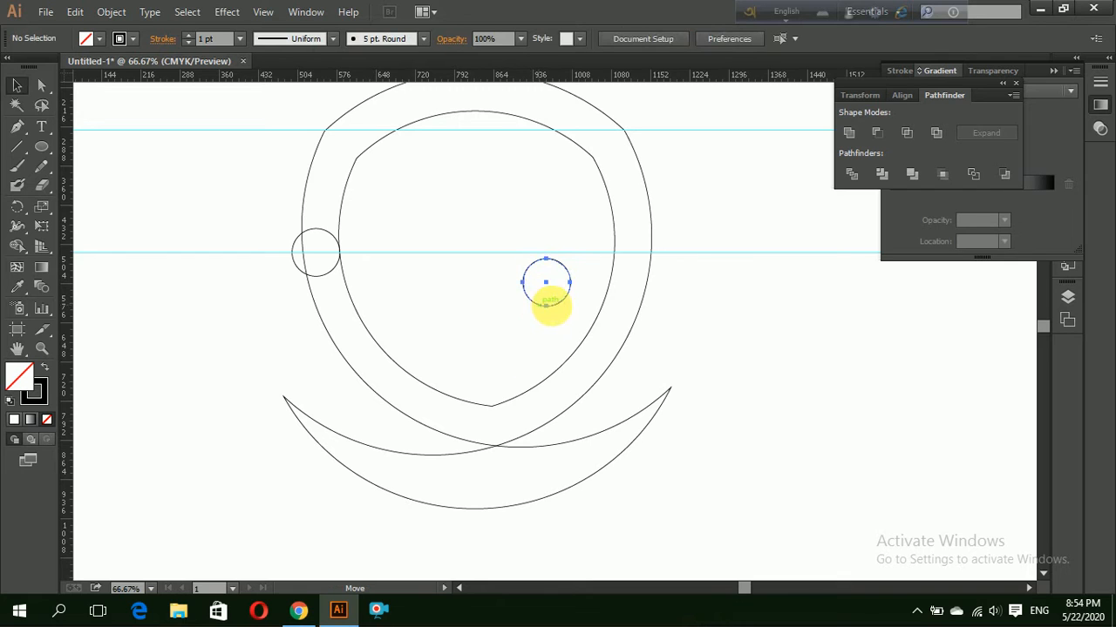
pyautogui.moveTo(546, 306); pyautogui.dragTo(632, 275)
pyautogui.click(725, 322)
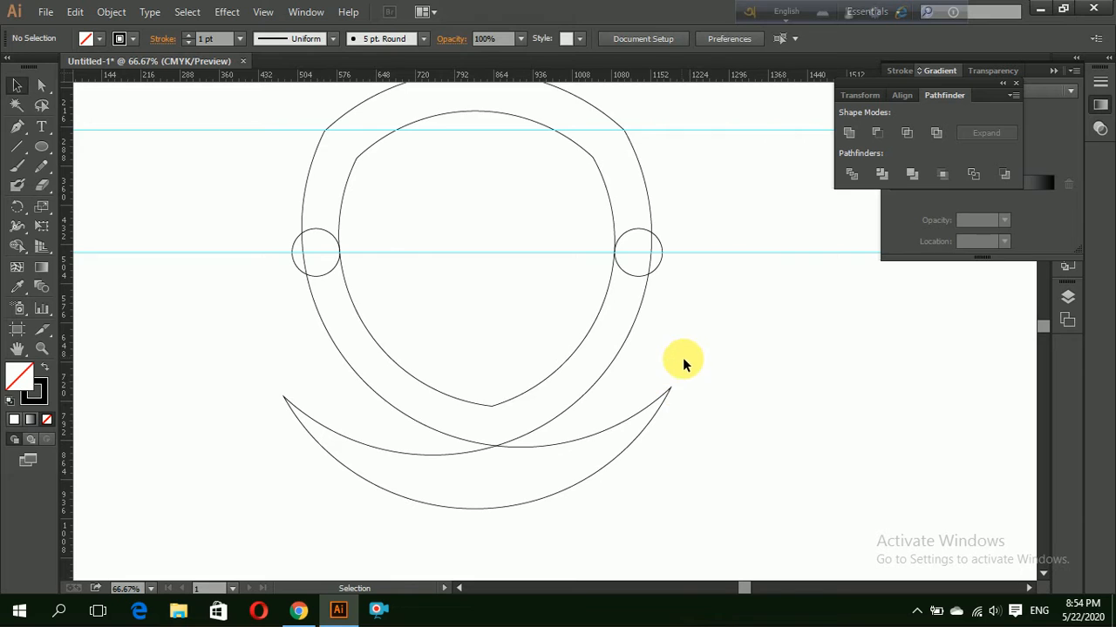
# Add a vertical guide at about 857 pt through the bottom tip of the inner outline.
pyautogui.scroll(2, 683, 358)
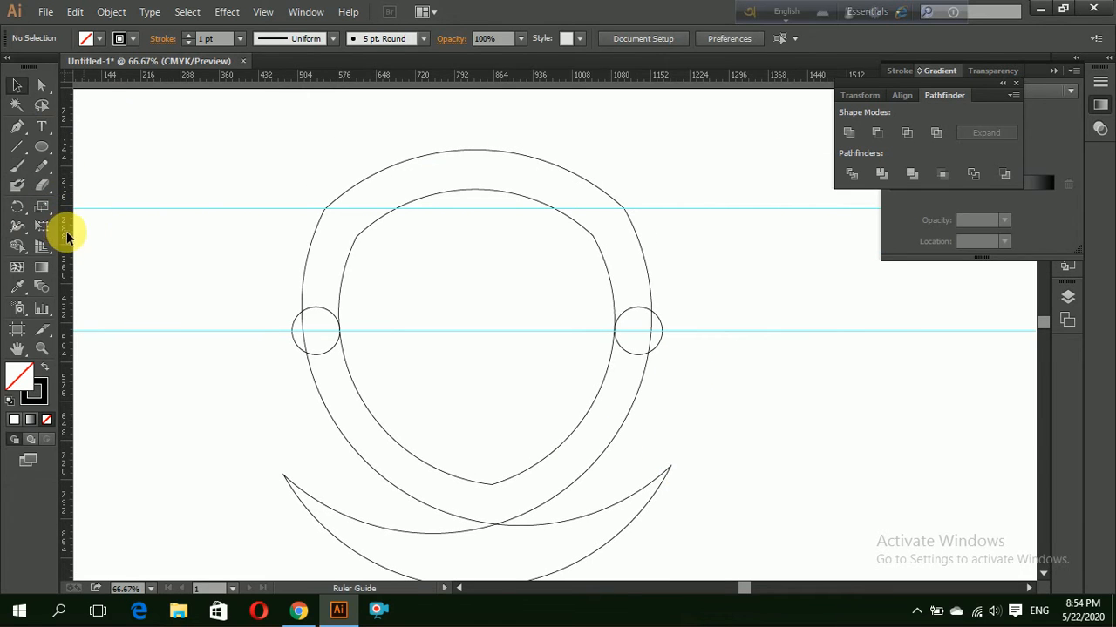
pyautogui.moveTo(68, 233); pyautogui.dragTo(490, 286)
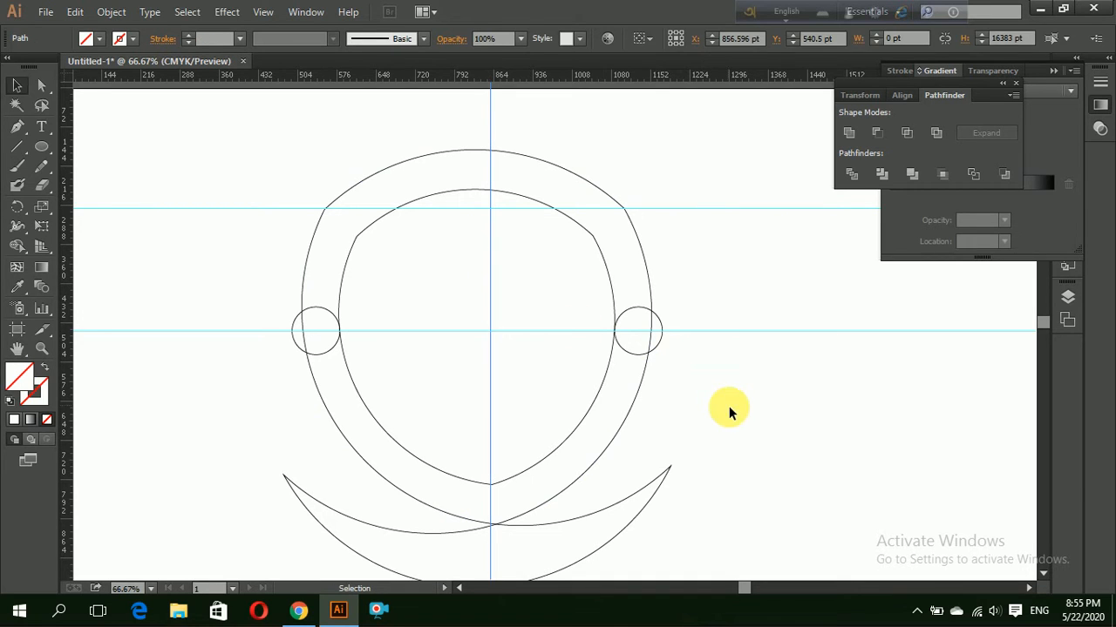
pyautogui.click(677, 356)
# Paste another small circle in front and place it over the top of the band, centred on the vertical guide.
pyautogui.click(303, 349)
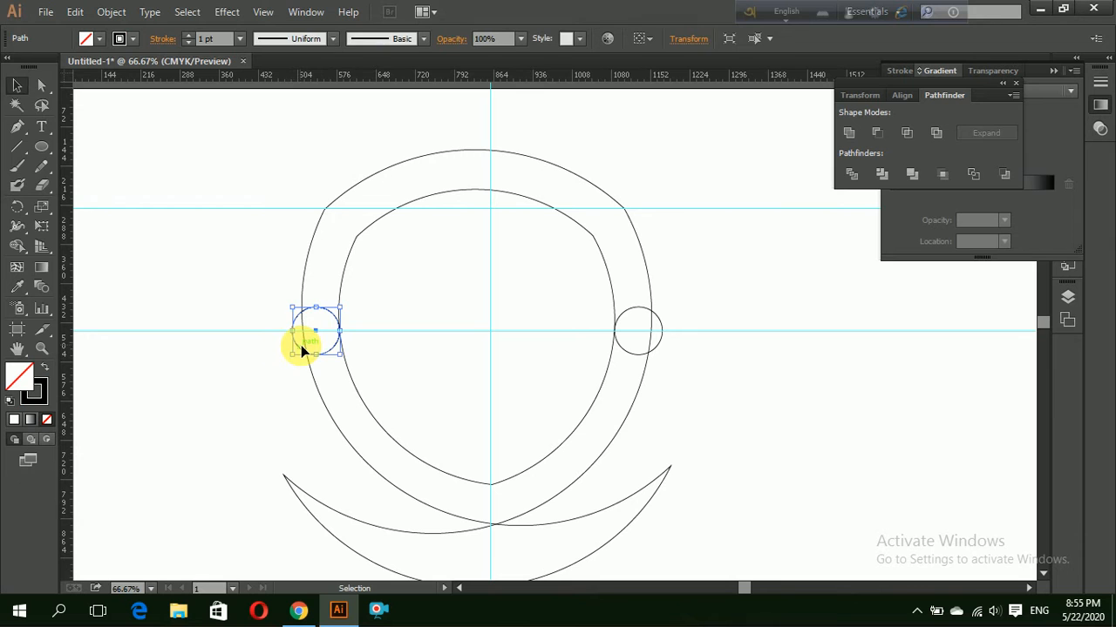
pyautogui.click(75, 11)
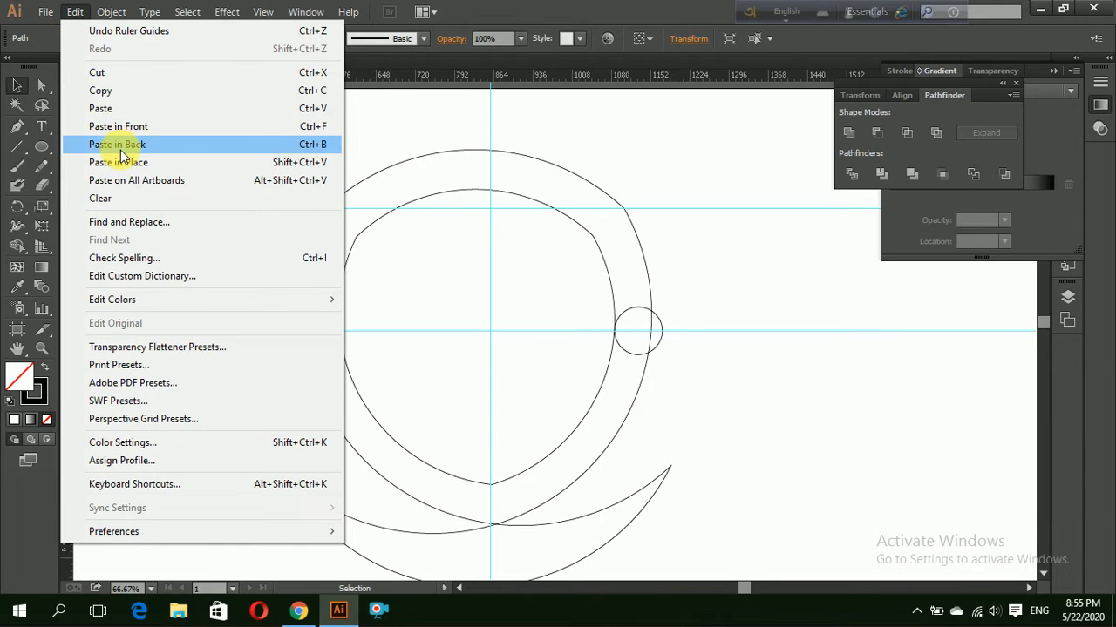
pyautogui.click(122, 130)
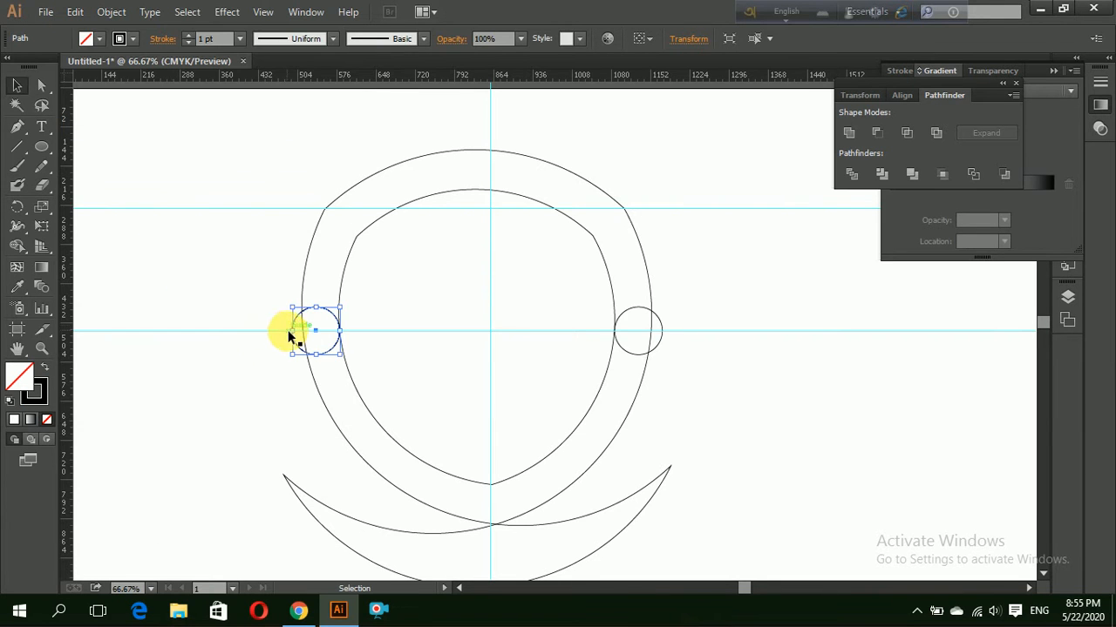
pyautogui.click(266, 339)
pyautogui.moveTo(296, 347); pyautogui.dragTo(465, 179)
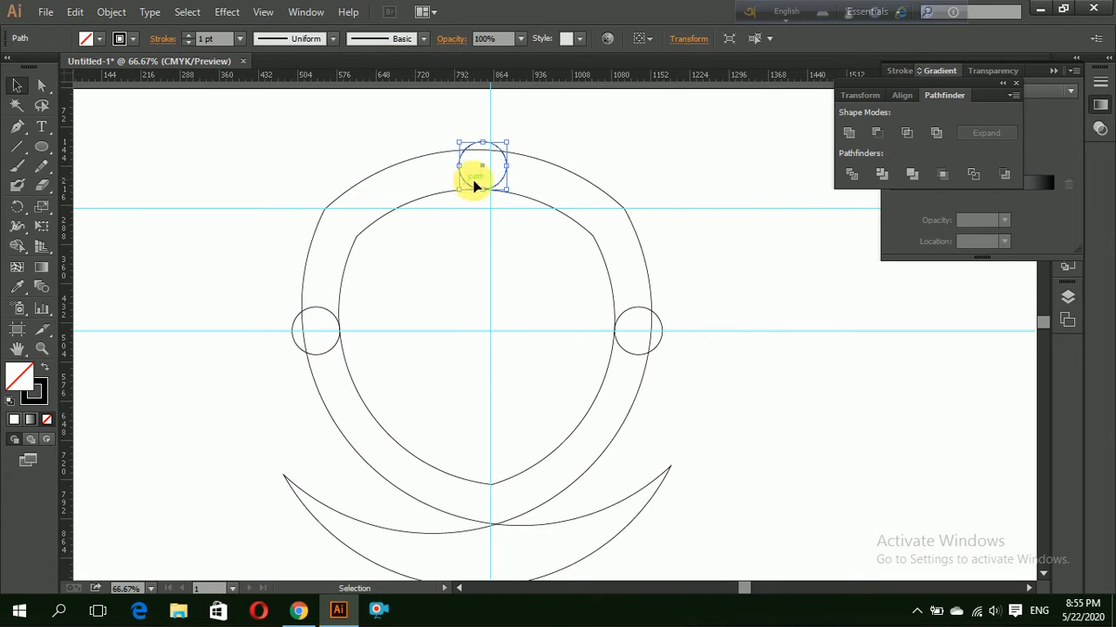
pyautogui.click(575, 144)
pyautogui.moveTo(506, 176); pyautogui.dragTo(511, 177)
pyautogui.click(587, 132)
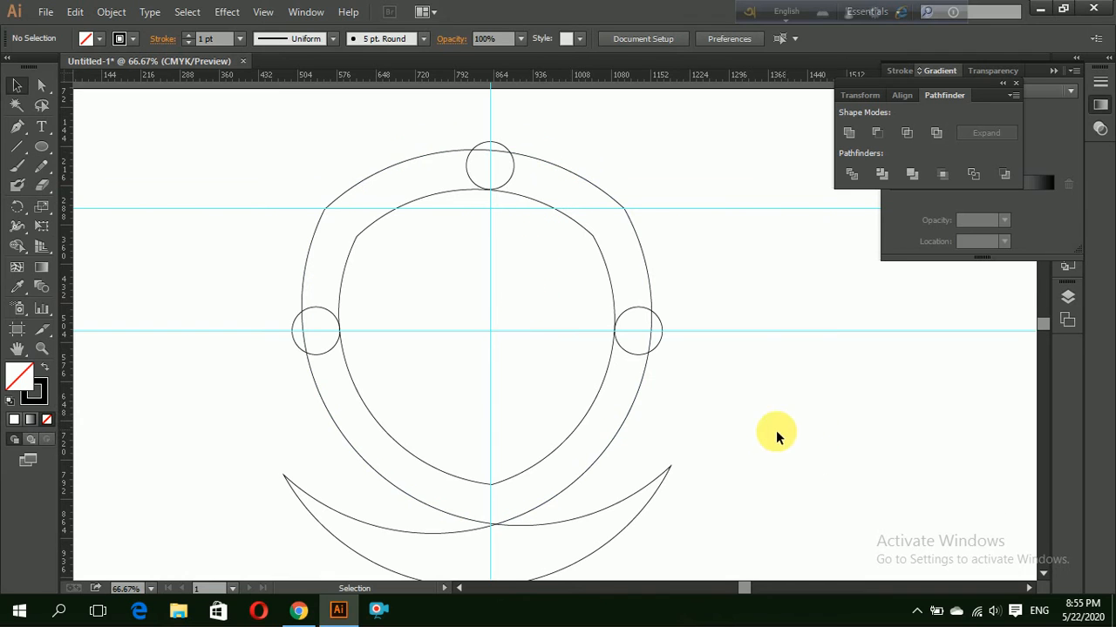
# Draw a tall narrow rectangle with the Rectangle tool left of the shapes and delete the stray small one below it.
pyautogui.scroll(-1, 767, 427)
pyautogui.moveTo(47, 151)
pyautogui.mouseDown()
pyautogui.moveTo(101, 161)
pyautogui.moveTo(116, 150)
pyautogui.moveTo(149, 229)
pyautogui.moveTo(146, 409)
pyautogui.mouseUp()
pyautogui.moveTo(146, 417); pyautogui.dragTo(149, 462)
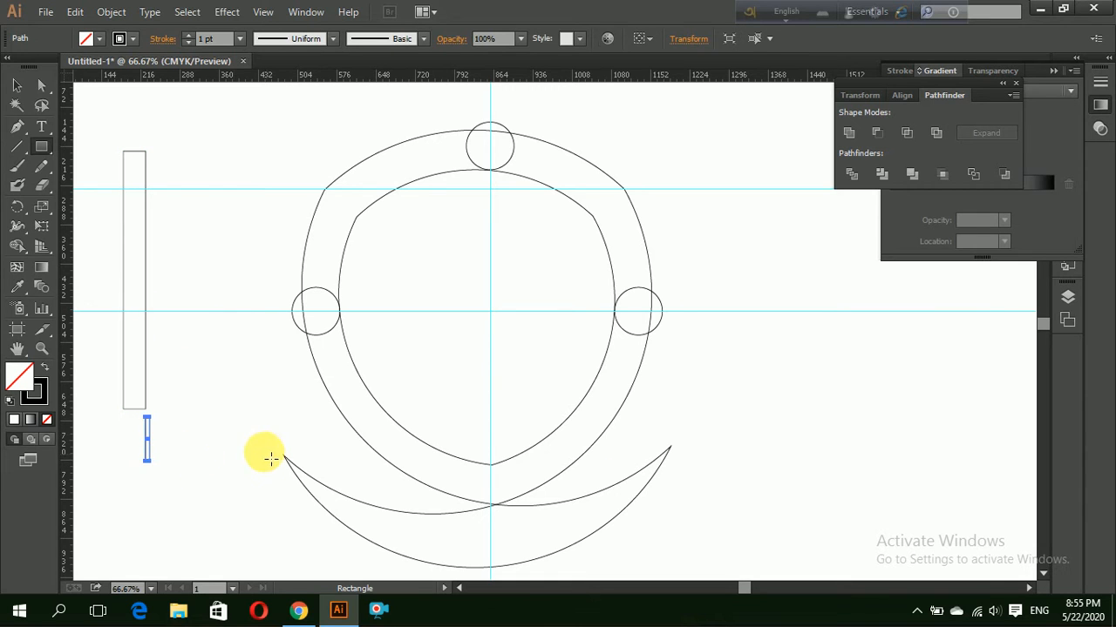
pyautogui.press('Delete')
# Move the tall rectangle over the left small circle and widen it so its right edge meets the inner outline.
pyautogui.click(15, 90)
pyautogui.click(143, 281)
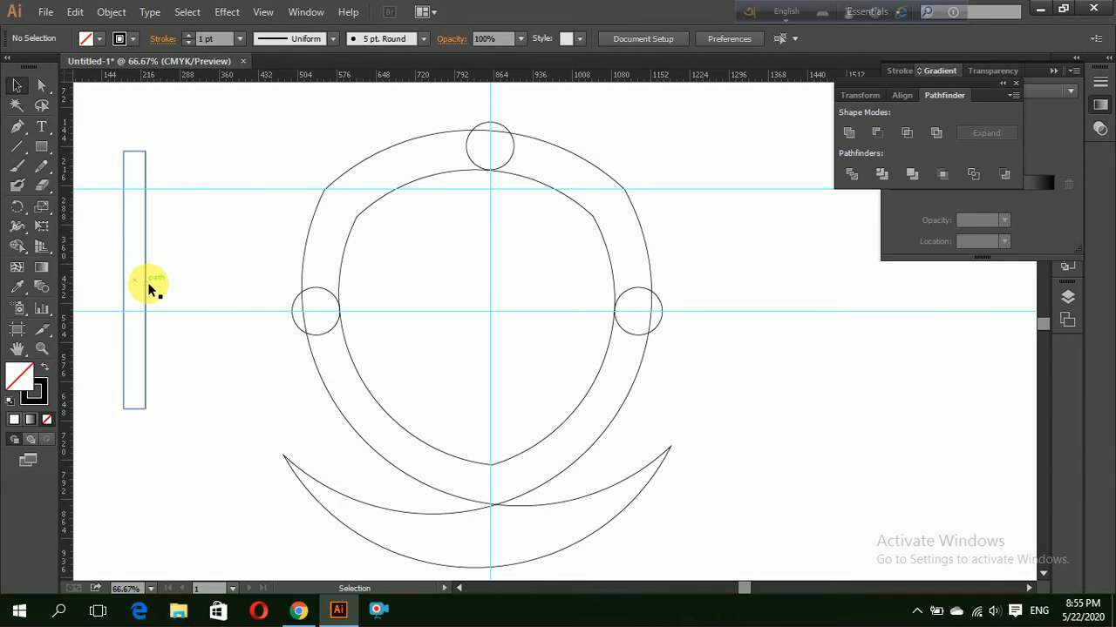
pyautogui.moveTo(143, 283); pyautogui.dragTo(311, 326)
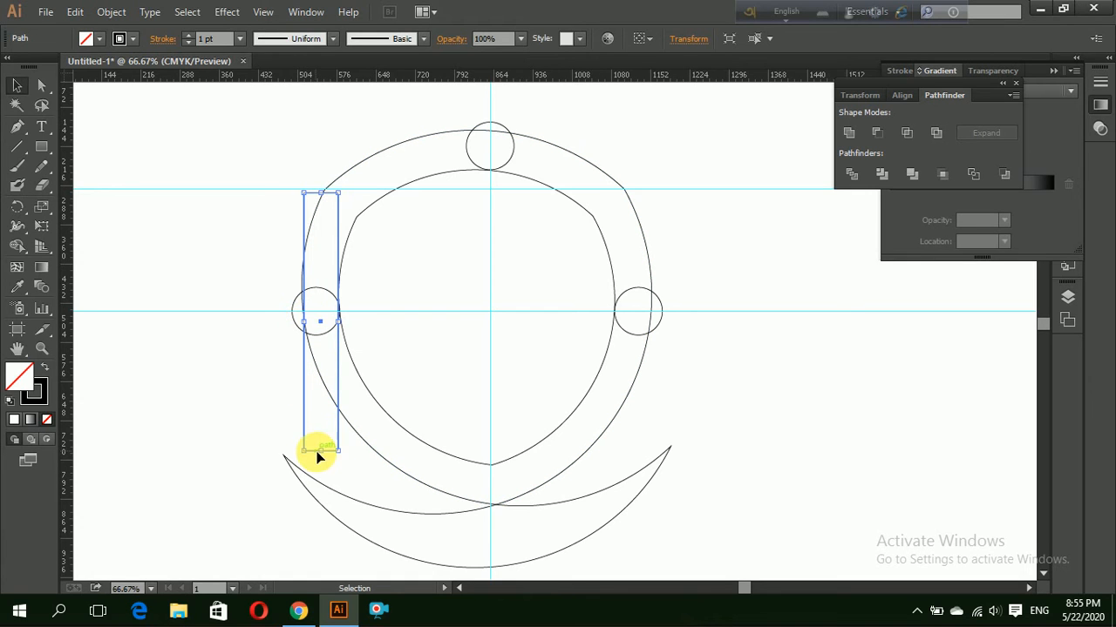
# Lengthen the tall rectangle downward past the crescent and move it inside the inner outline, clear of the left small circle.
pyautogui.moveTo(330, 460); pyautogui.dragTo(323, 541)
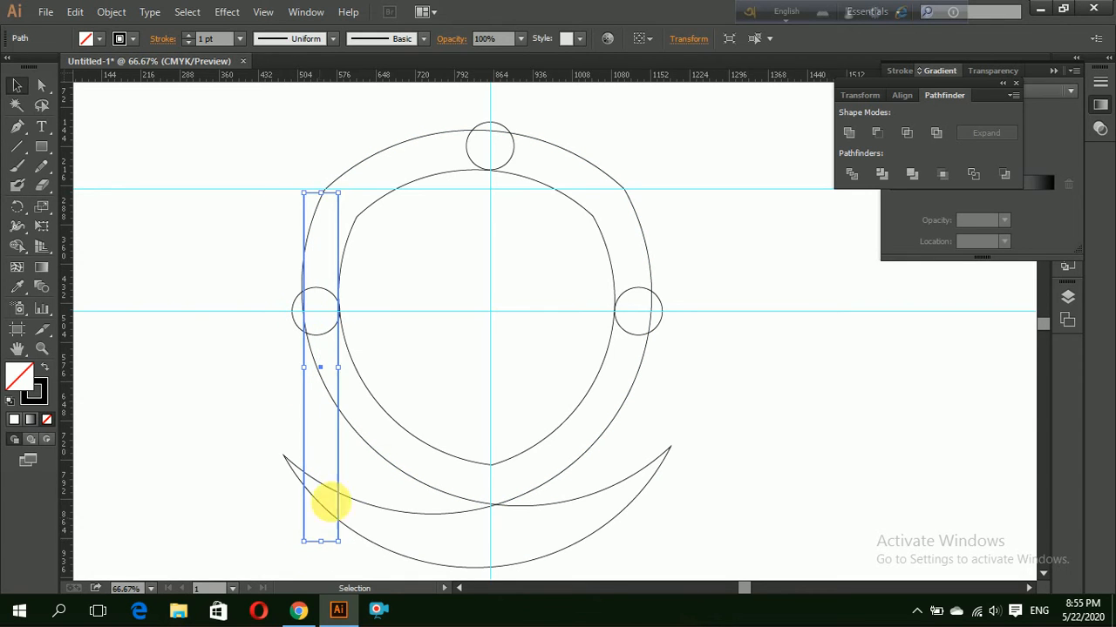
pyautogui.scroll(-2, 380, 371)
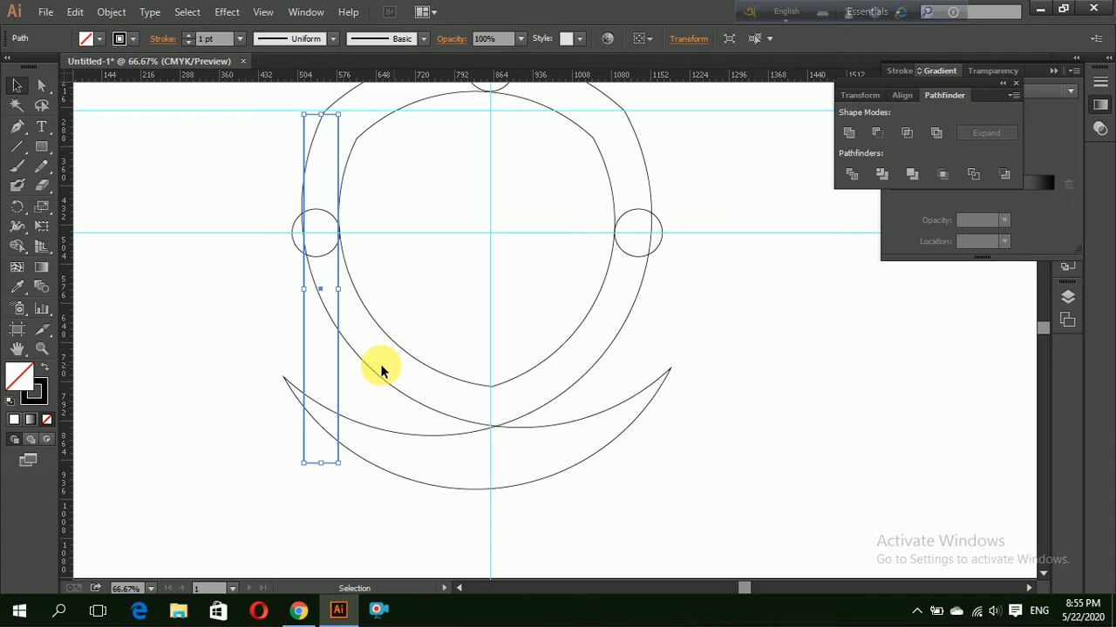
pyautogui.click(315, 516)
pyautogui.moveTo(325, 461); pyautogui.dragTo(328, 509)
pyautogui.moveTo(338, 381); pyautogui.dragTo(397, 306)
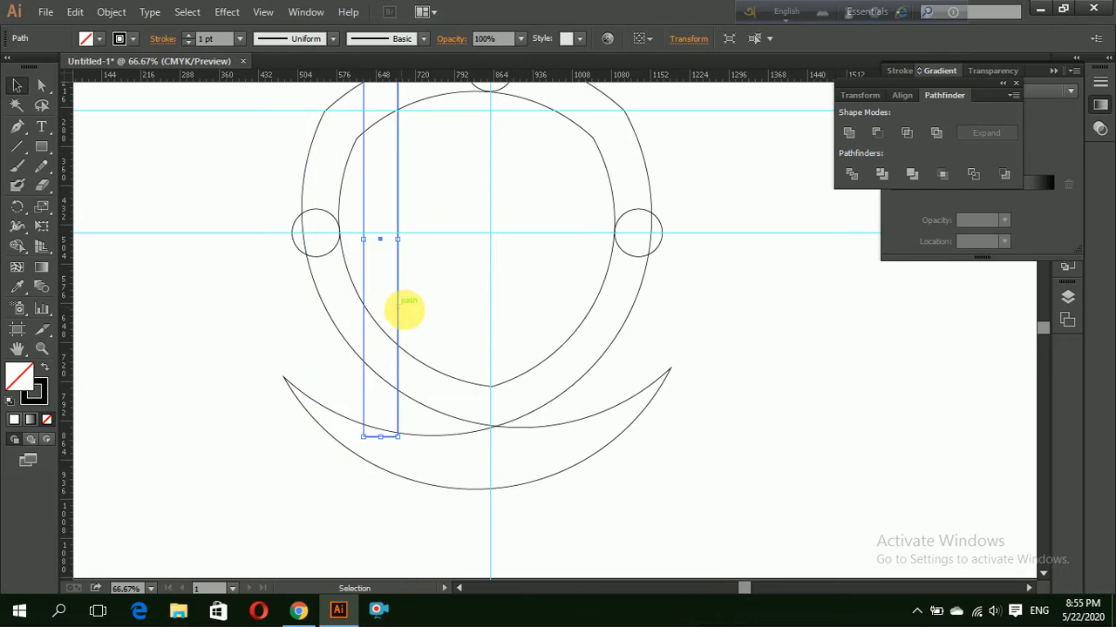
# Rotate the rectangle counterclockwise into a diagonal bar and place it across the band from upper left to lower right.
pyautogui.scroll(4, 436, 299)
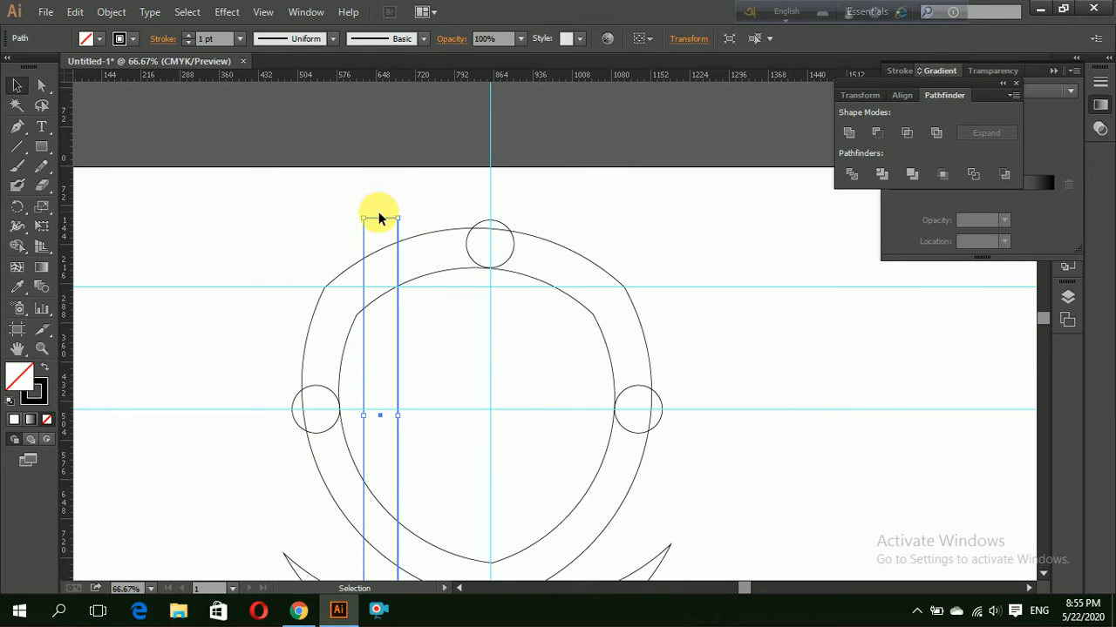
pyautogui.moveTo(384, 217); pyautogui.dragTo(294, 196)
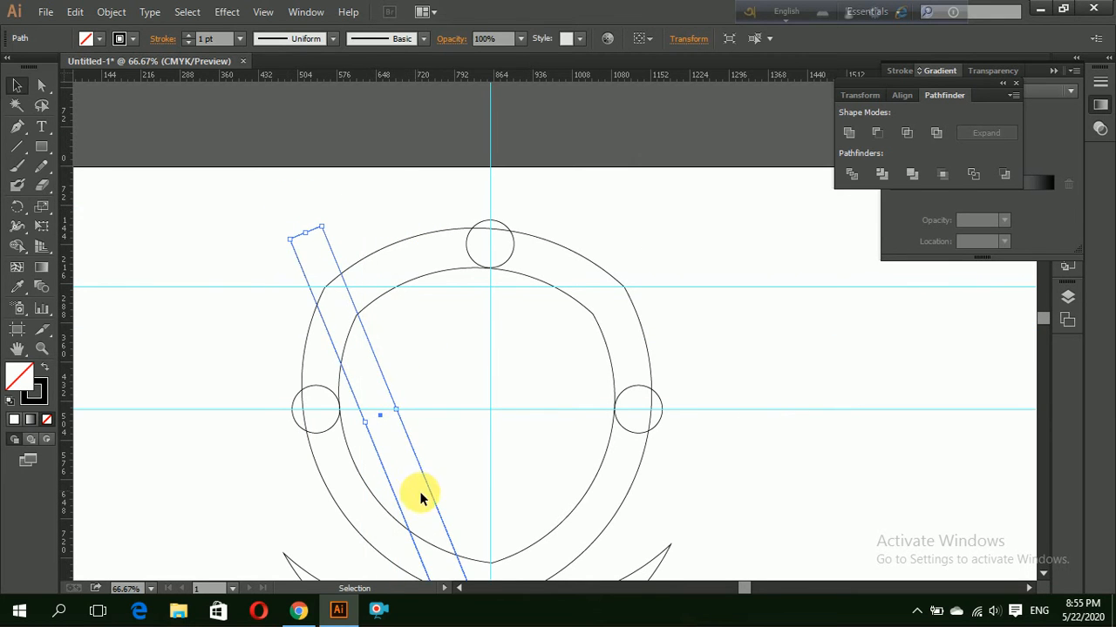
pyautogui.moveTo(436, 502); pyautogui.dragTo(488, 479)
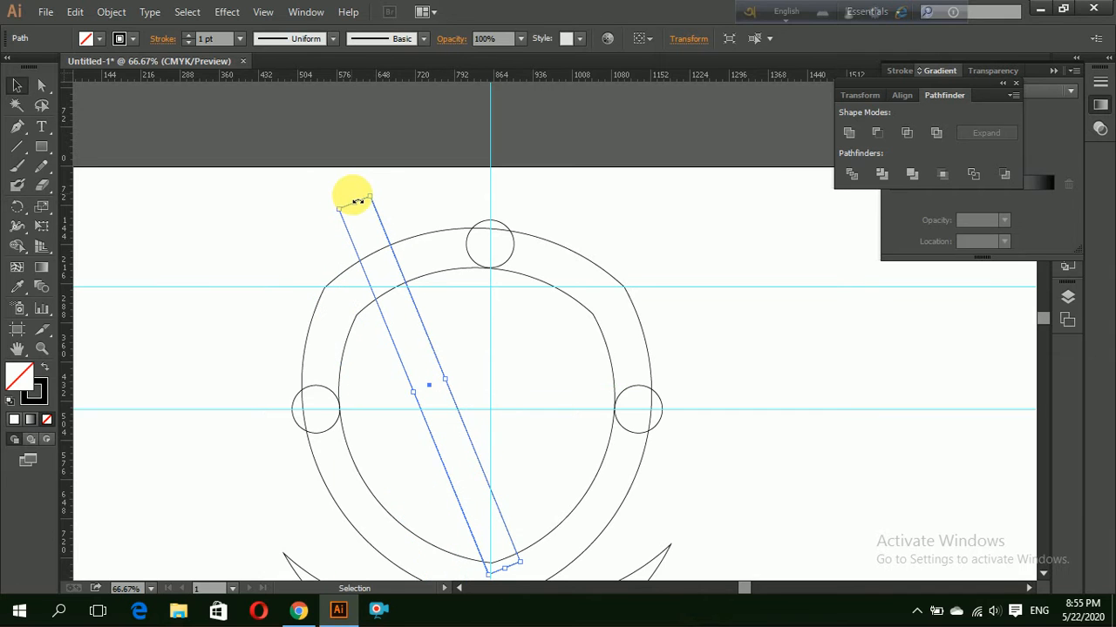
pyautogui.moveTo(355, 195); pyautogui.dragTo(281, 214)
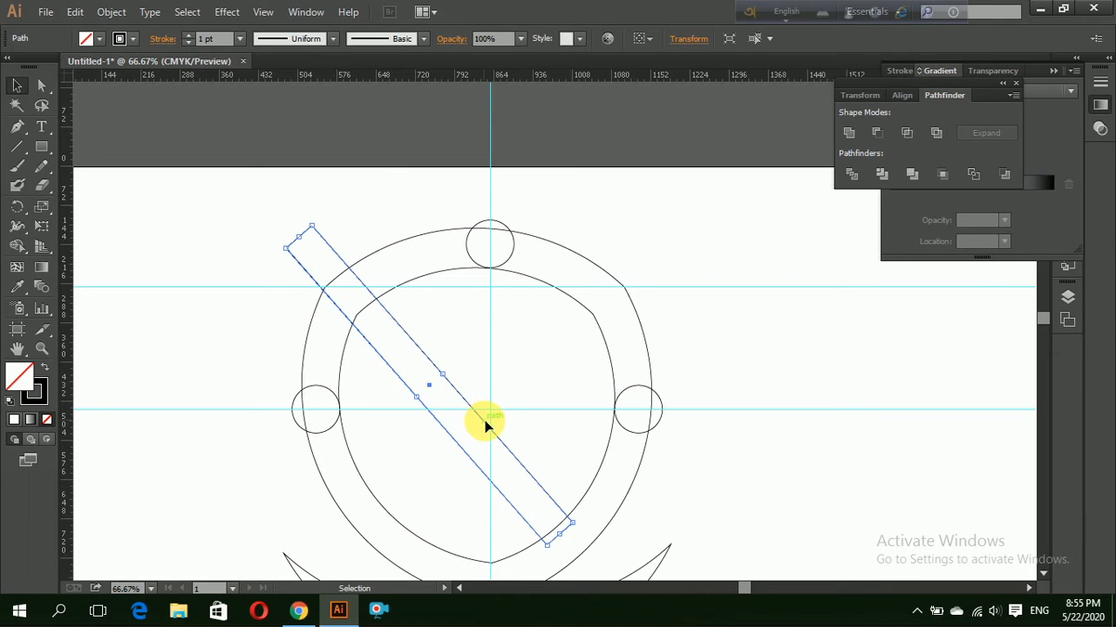
pyautogui.moveTo(484, 421); pyautogui.dragTo(500, 455)
# Reflect a copy of the diagonal bar across the vertical axis and move it right so the two bars form an X.
pyautogui.scroll(-2, 704, 465)
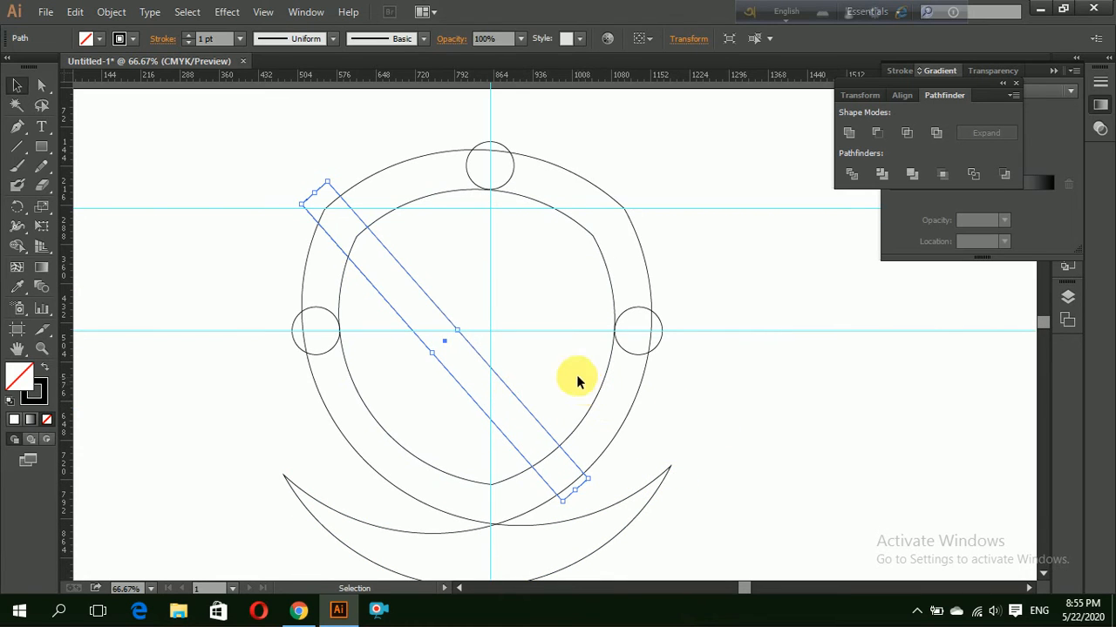
pyautogui.rightClick(516, 401)
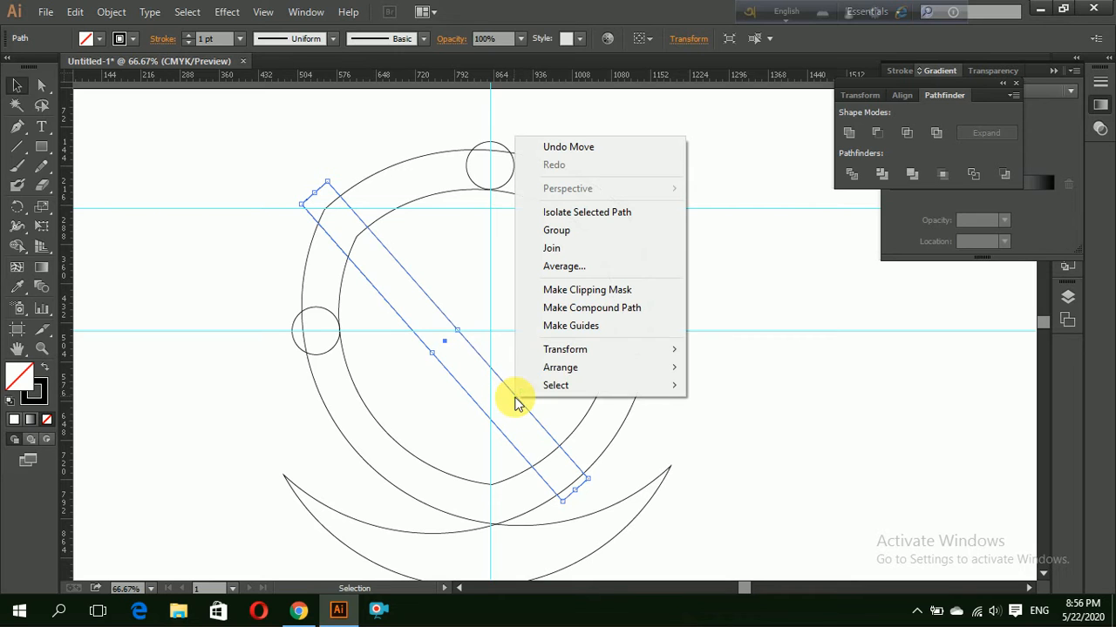
pyautogui.moveTo(566, 354)
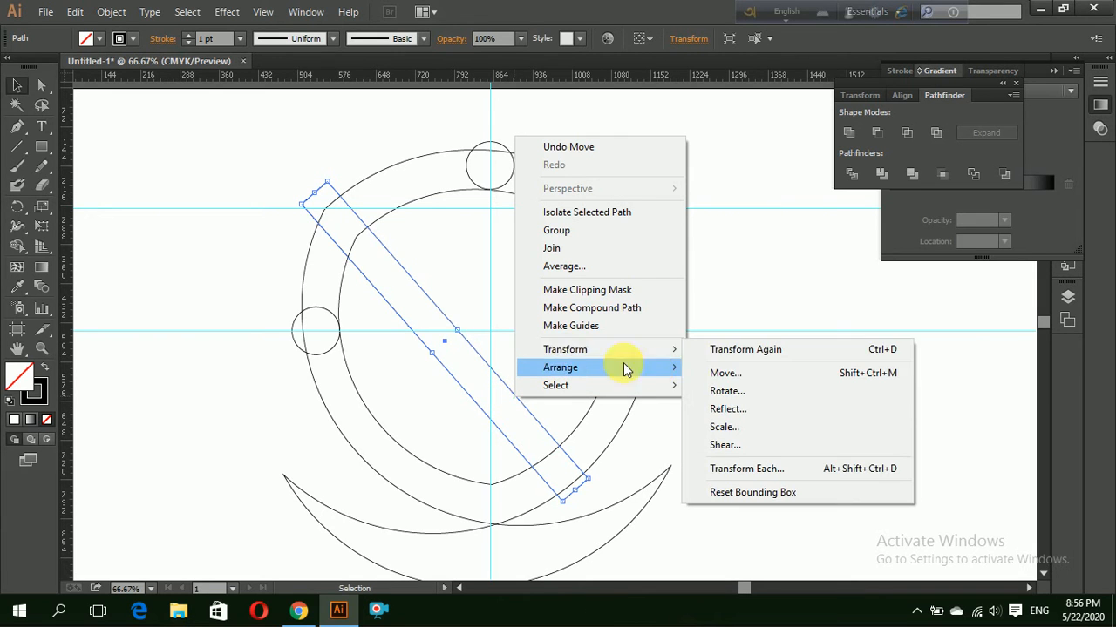
pyautogui.click(714, 406)
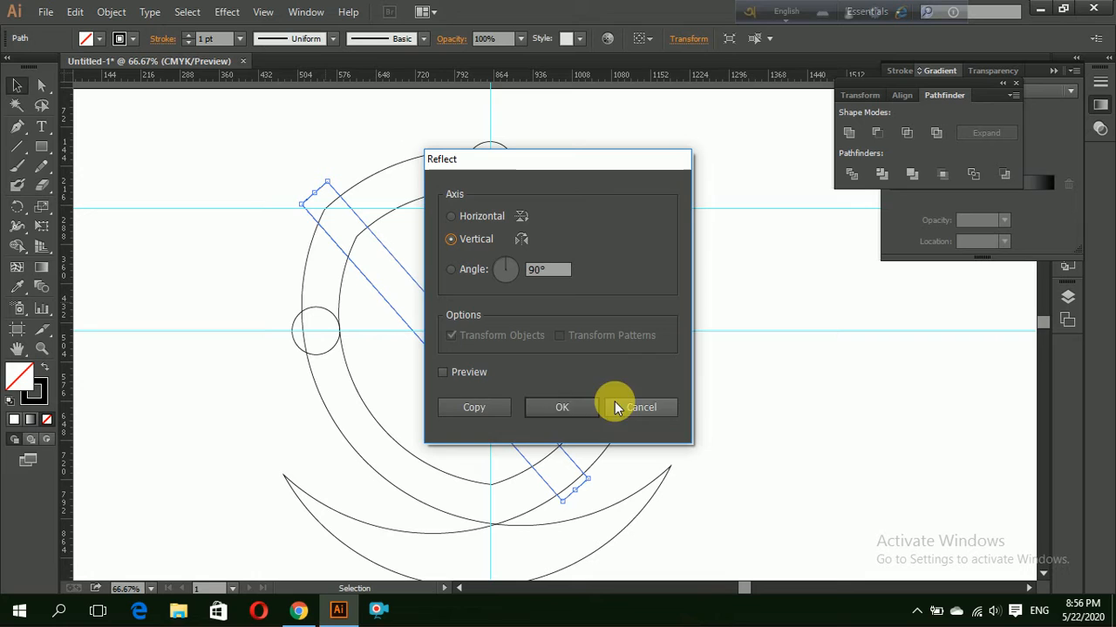
pyautogui.click(480, 406)
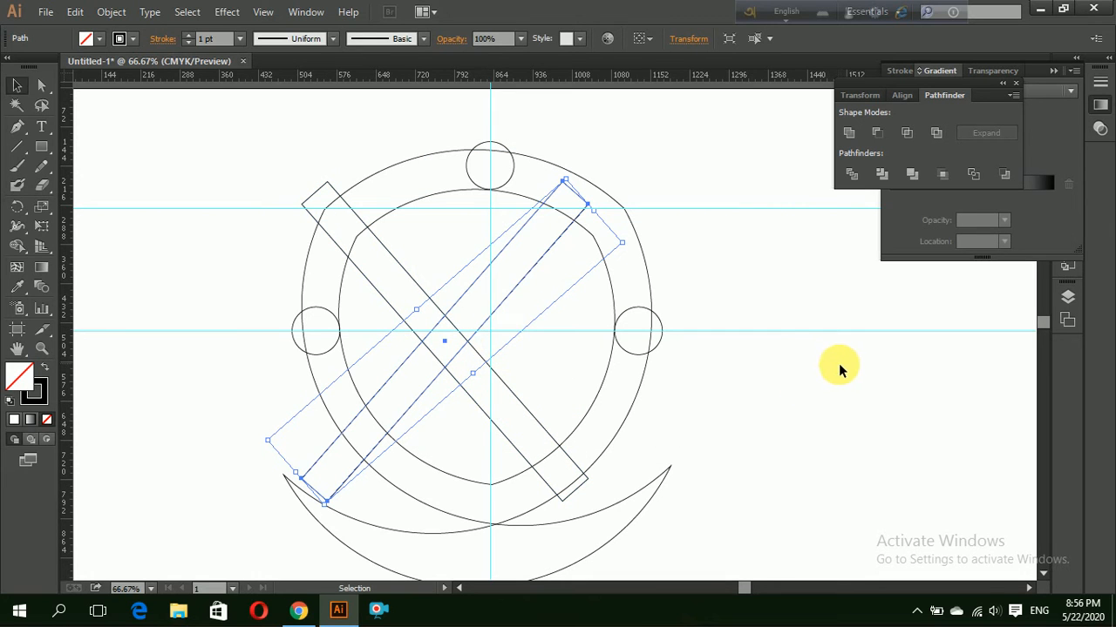
pyautogui.moveTo(513, 298); pyautogui.dragTo(577, 291)
pyautogui.click(737, 310)
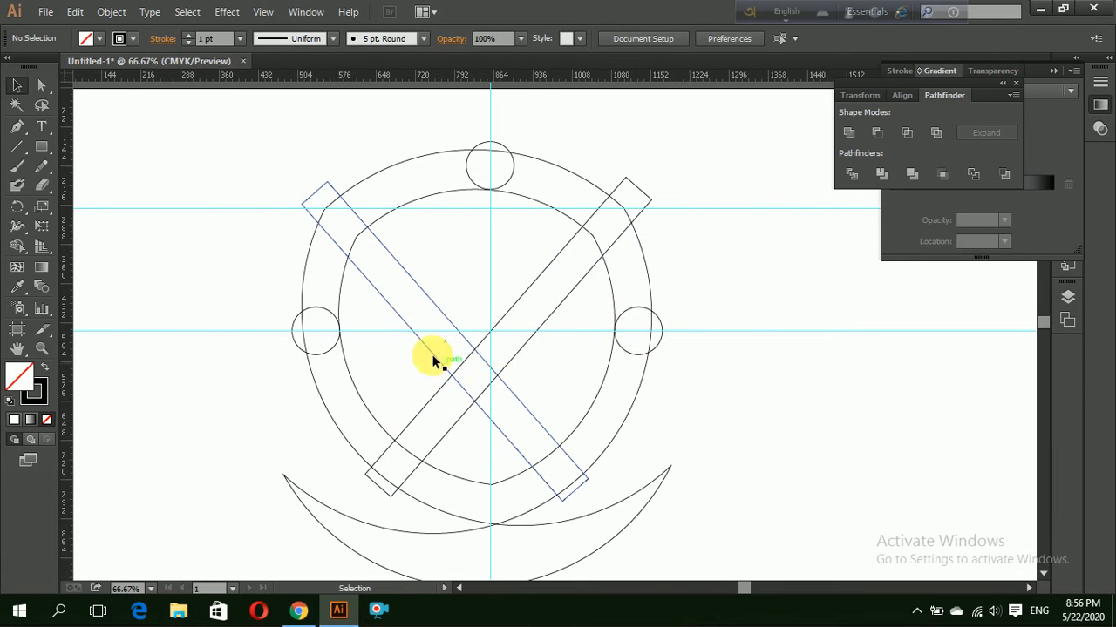
# Nudge the original diagonal bar up slightly and rotate both crossed bars to a flatter angle.
pyautogui.moveTo(453, 326)
pyautogui.mouseDown()
pyautogui.moveTo(462, 316)
pyautogui.moveTo(452, 319)
pyautogui.mouseUp()
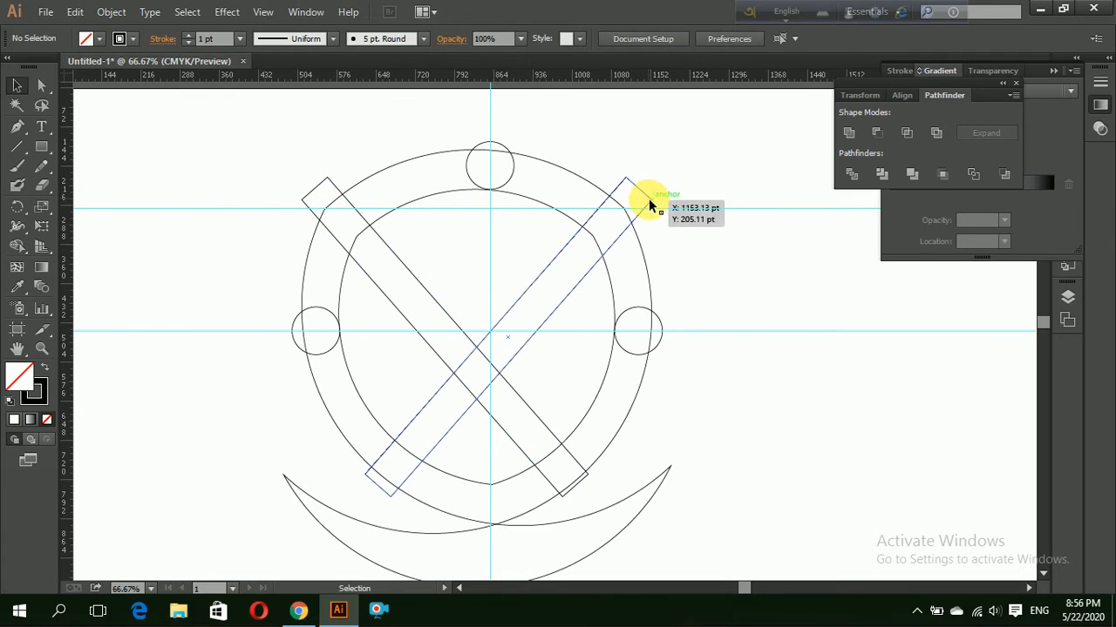
pyautogui.moveTo(652, 193); pyautogui.dragTo(677, 213)
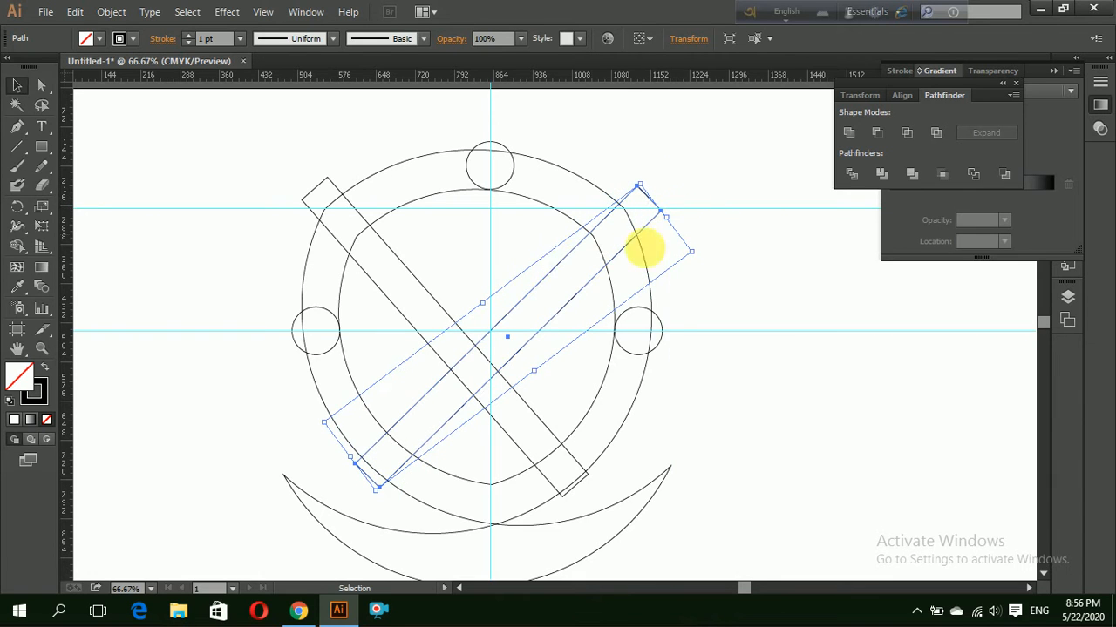
pyautogui.click(319, 180)
pyautogui.moveTo(307, 184); pyautogui.dragTo(282, 183)
pyautogui.click(281, 182)
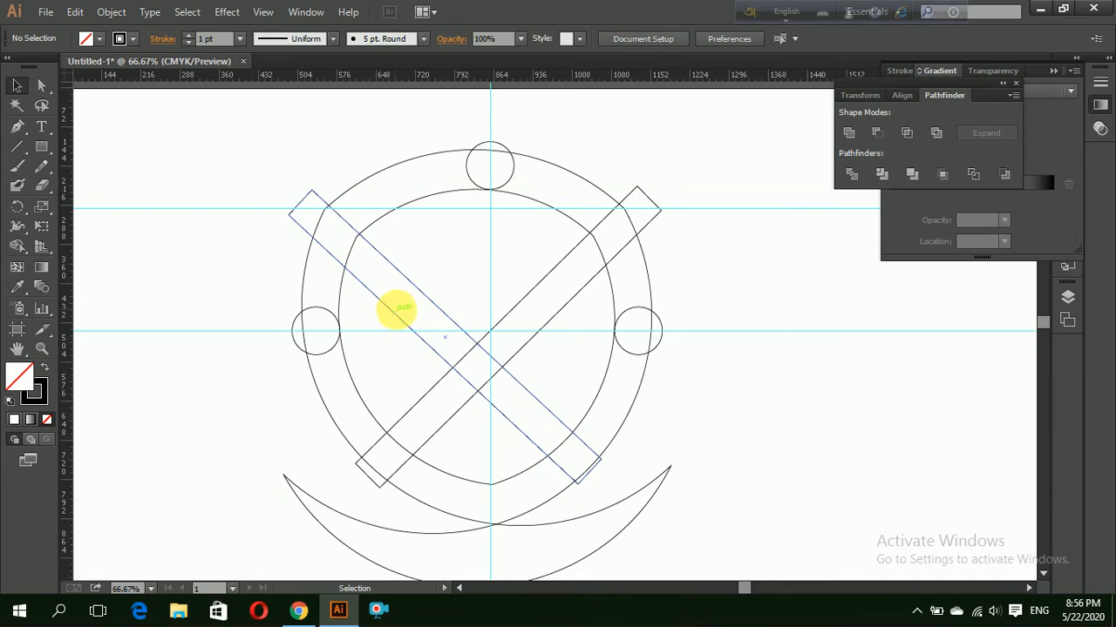
# Move the original bar up and right so the bars' upper edges cross where the vertical and middle horizontal guides meet.
pyautogui.moveTo(395, 319); pyautogui.dragTo(408, 309)
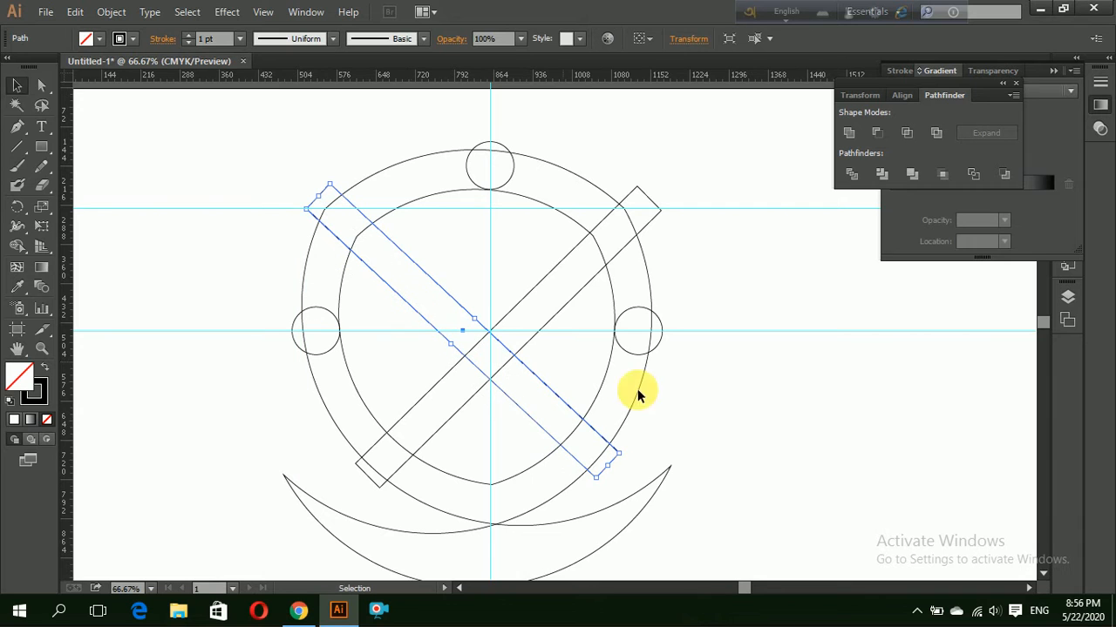
pyautogui.click(851, 427)
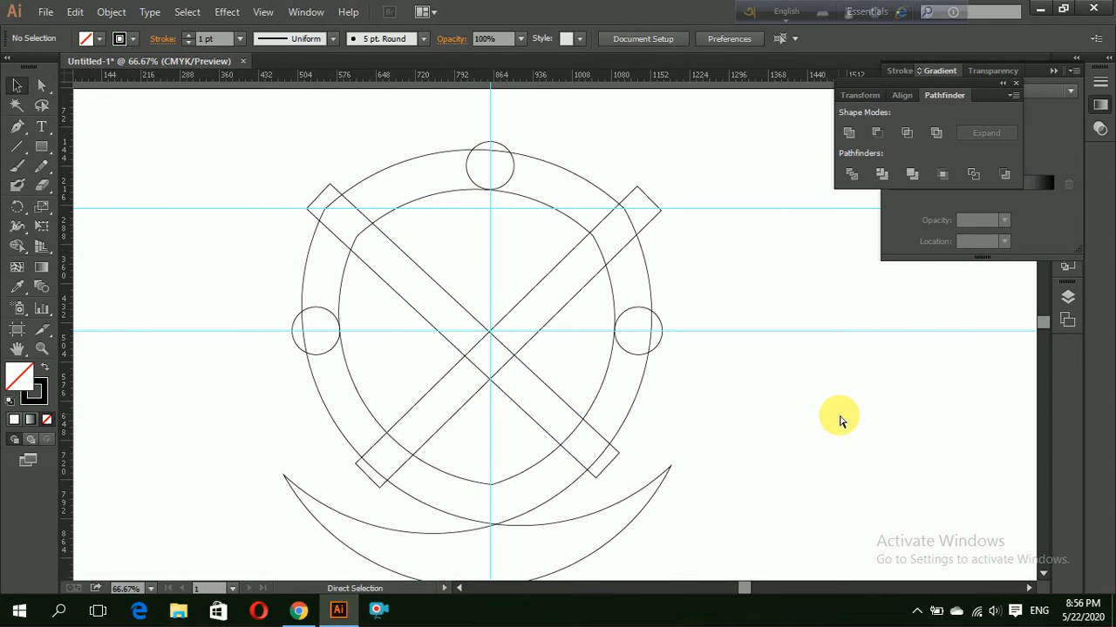
pyautogui.hotkey('ctrl', '=')
pyautogui.hotkey('ctrl', '=')
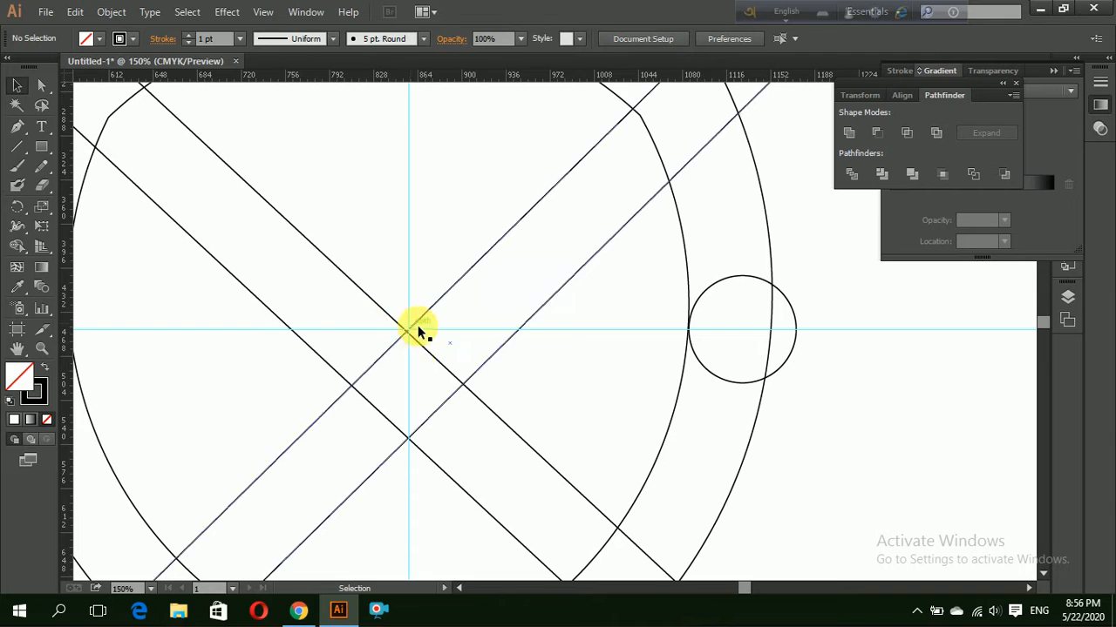
pyautogui.hotkey('ctrl', '-')
pyautogui.hotkey('ctrl', '-')
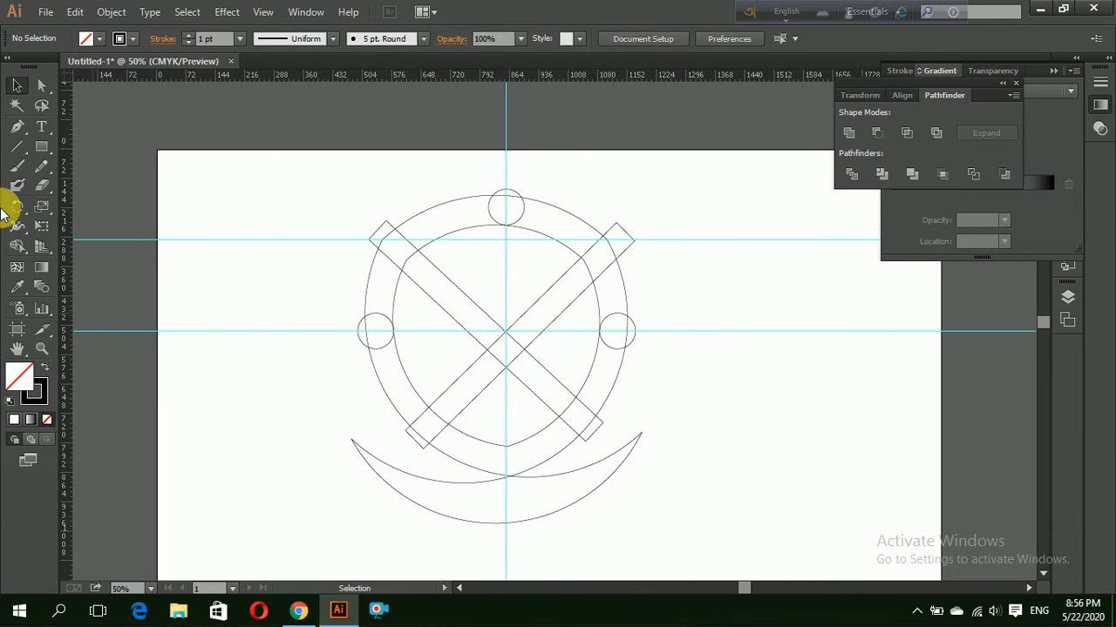
pyautogui.click(39, 156)
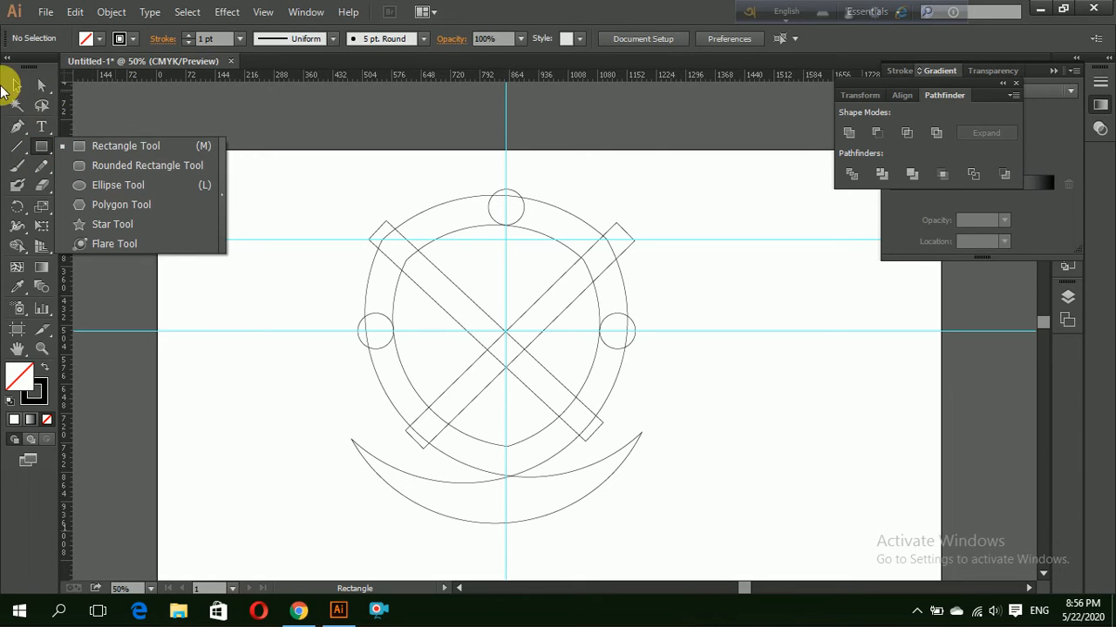
pyautogui.click(178, 140)
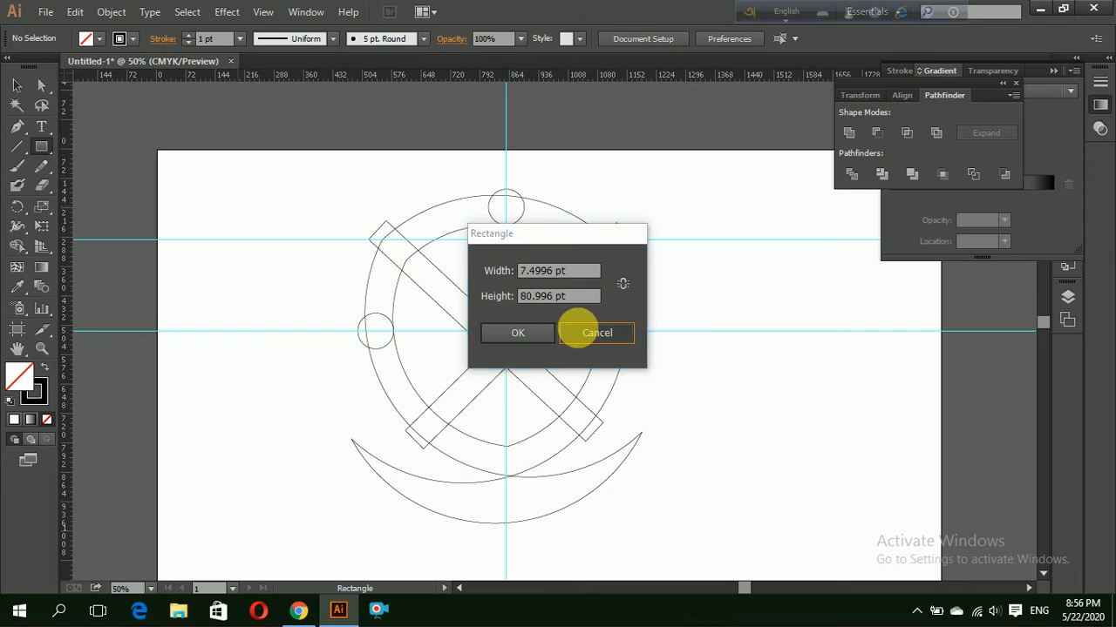
pyautogui.click(579, 330)
pyautogui.click(15, 84)
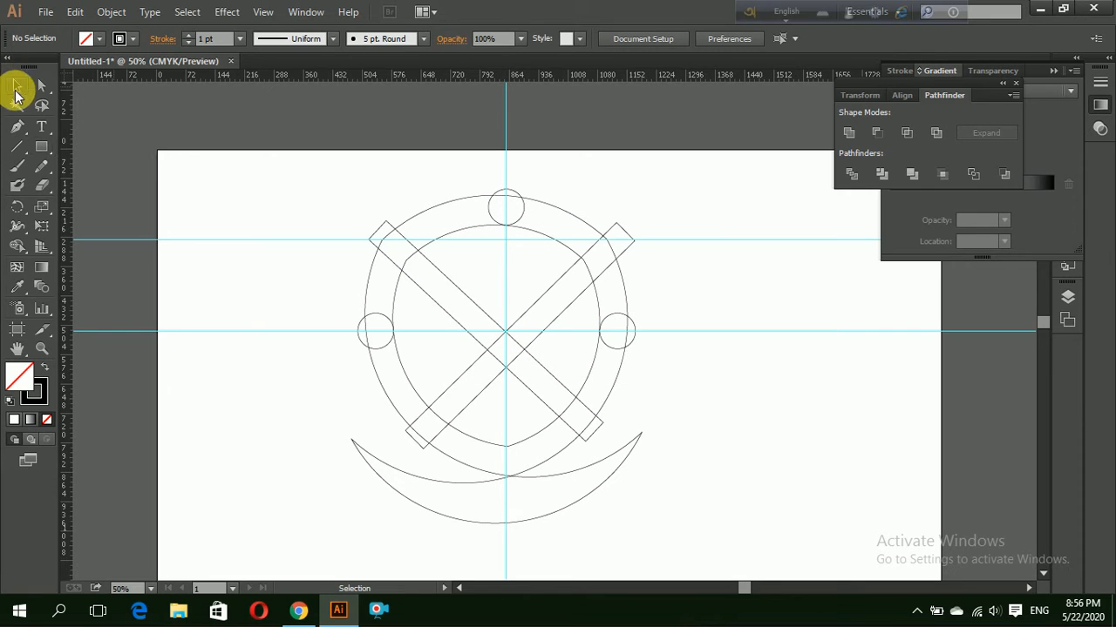
# Reflect another copy of the upper-left to lower-right bar across the vertical axis.
pyautogui.click(442, 272)
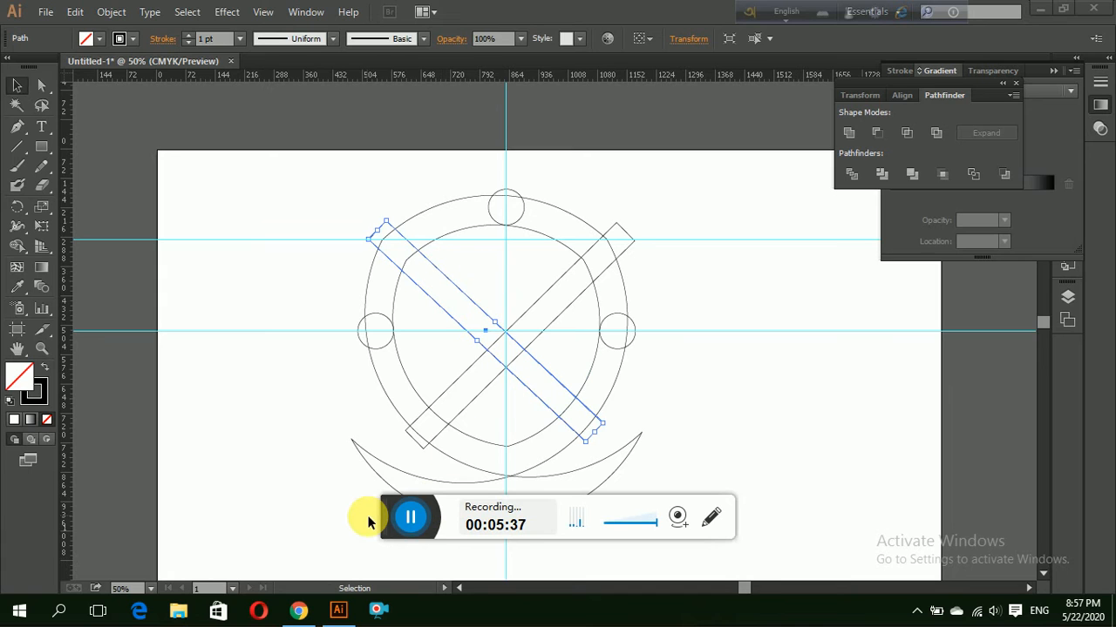
pyautogui.hotkey('ctrl', 'alt', 'e')
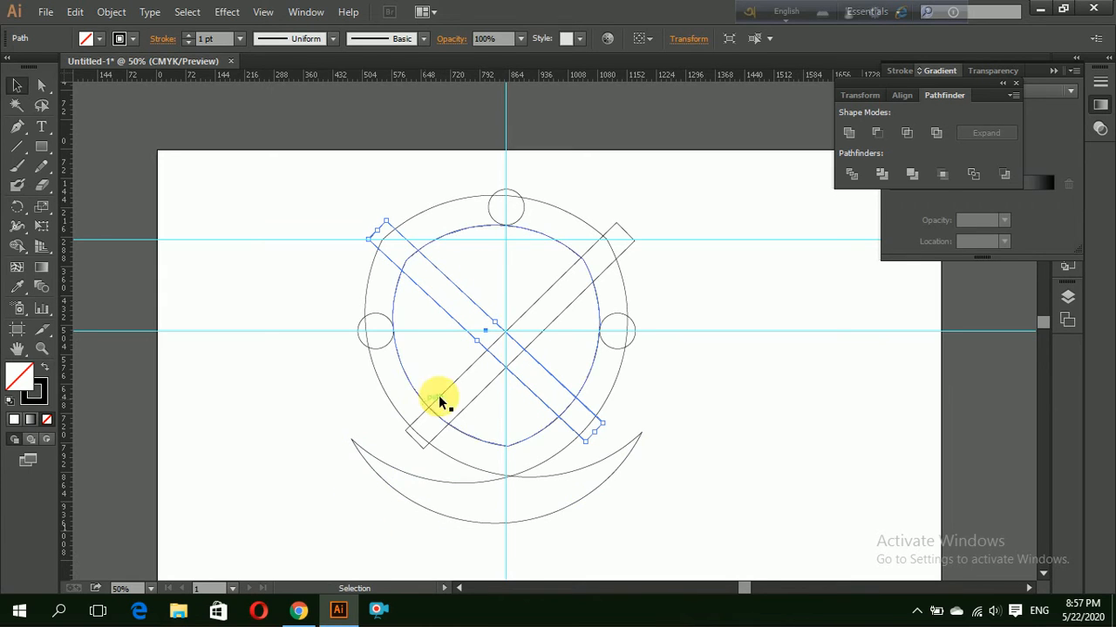
pyautogui.rightClick(533, 364)
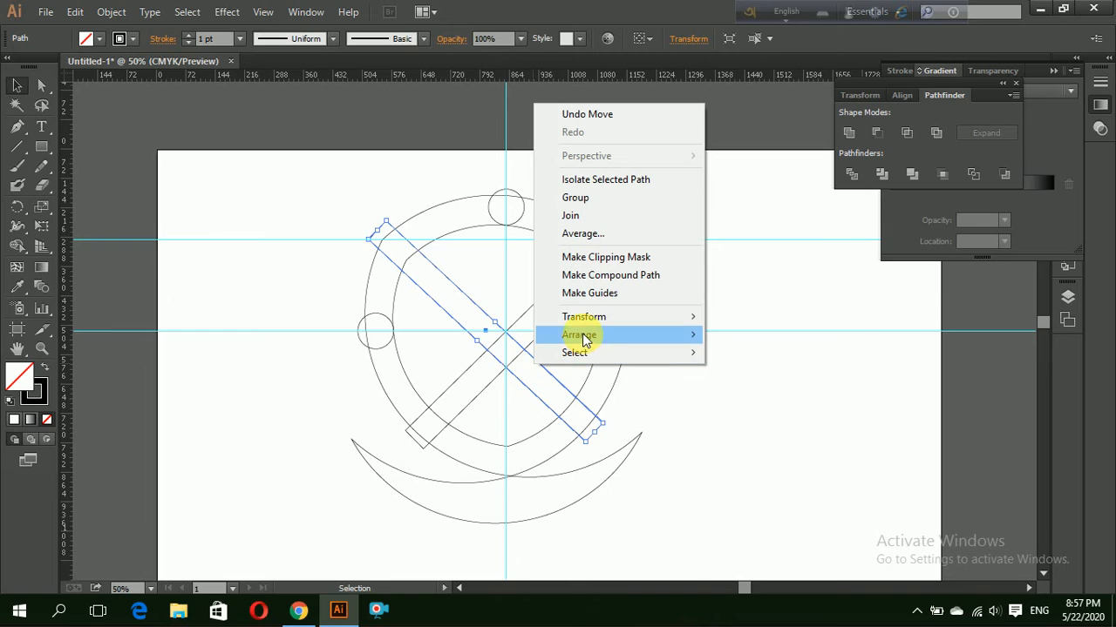
pyautogui.moveTo(585, 323)
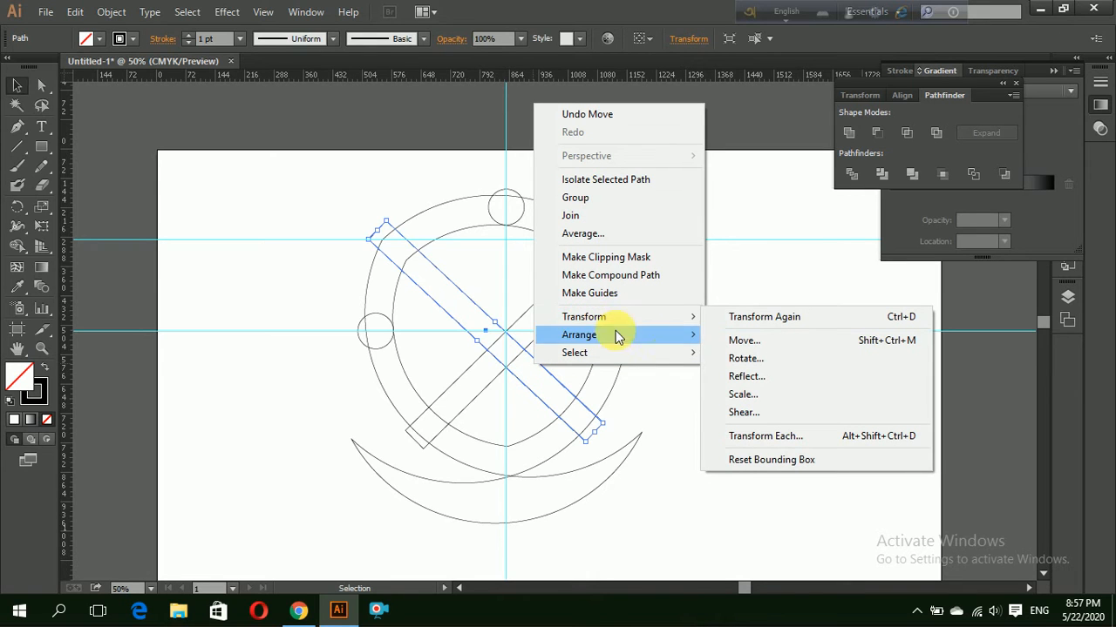
pyautogui.click(747, 378)
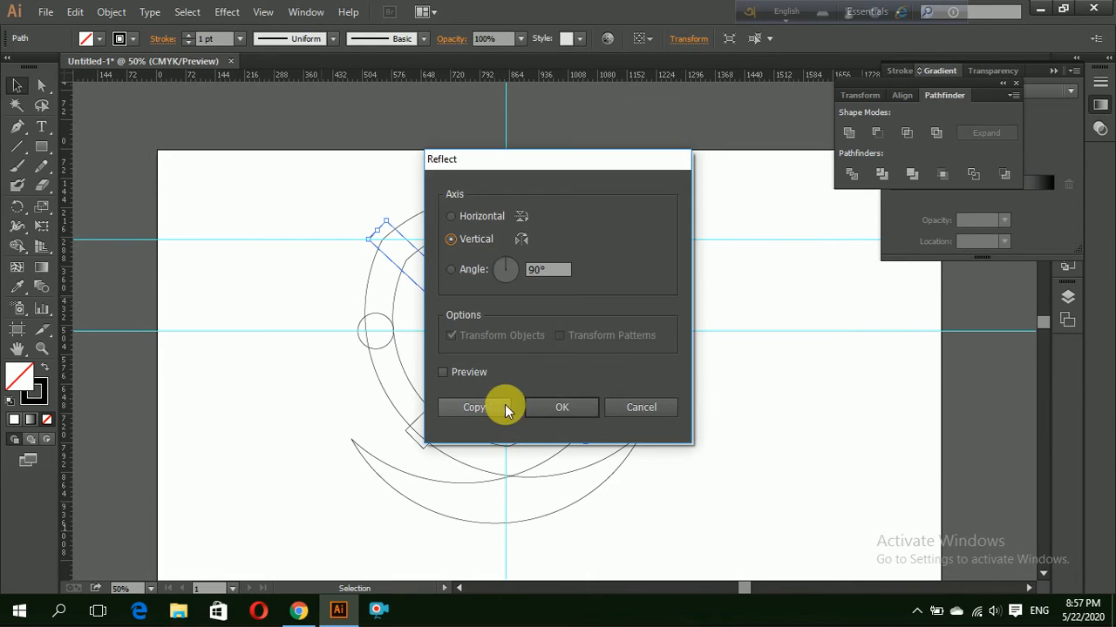
pyautogui.click(483, 404)
# Rotate the new bar nearly upright and place it along the vertical guide, from above the top small circle to below the inner outline.
pyautogui.moveTo(564, 247); pyautogui.dragTo(481, 130)
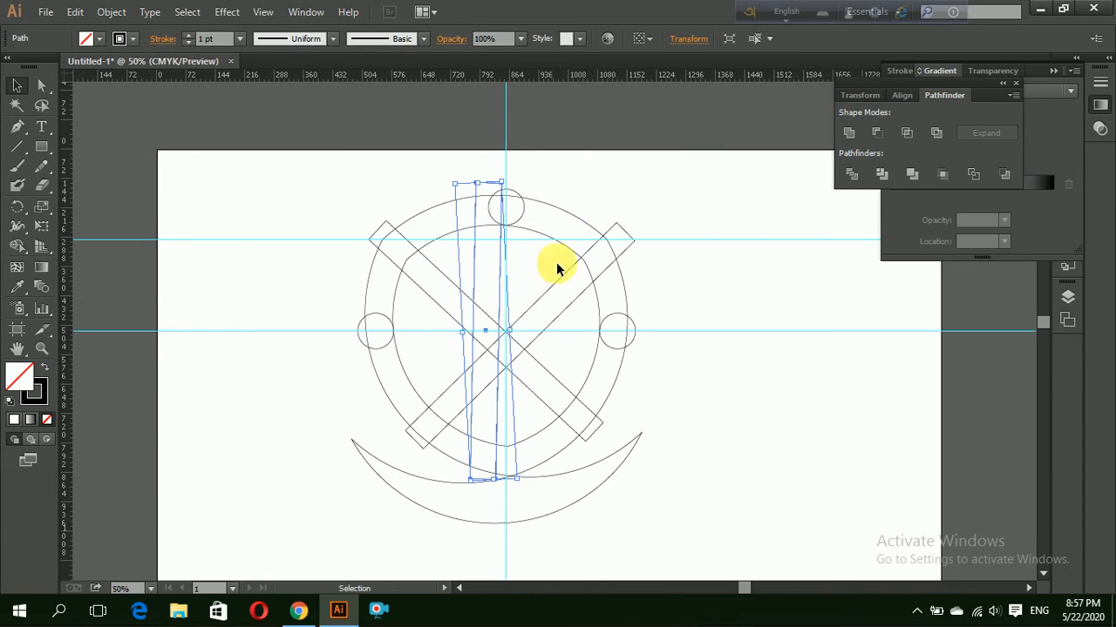
pyautogui.click(565, 177)
pyautogui.moveTo(501, 292); pyautogui.dragTo(511, 291)
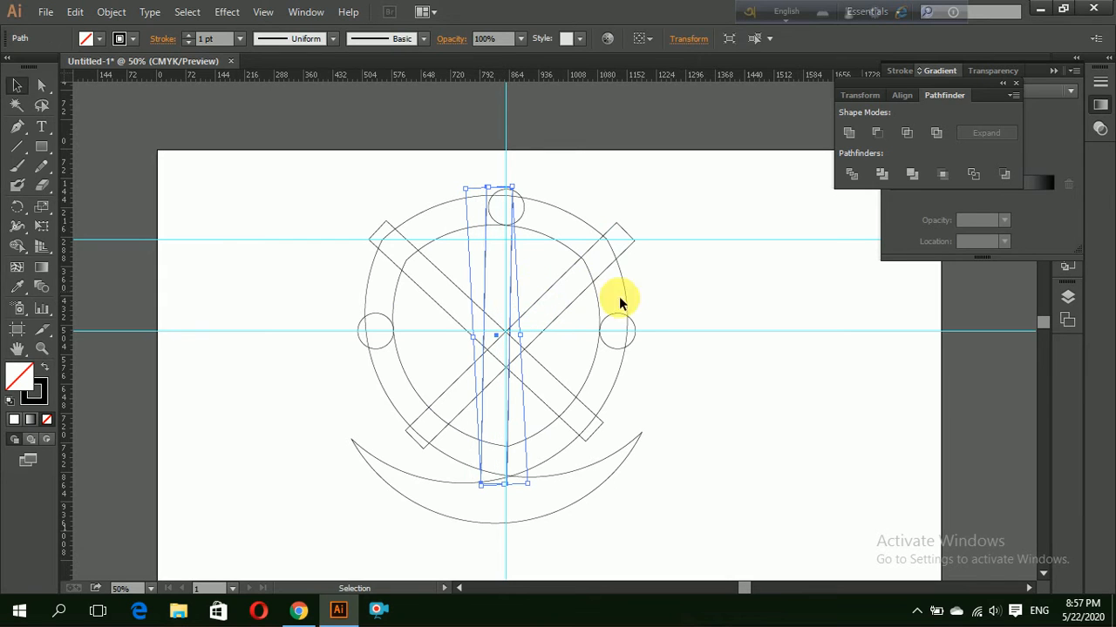
pyautogui.click(755, 444)
pyautogui.moveTo(509, 436); pyautogui.dragTo(522, 420)
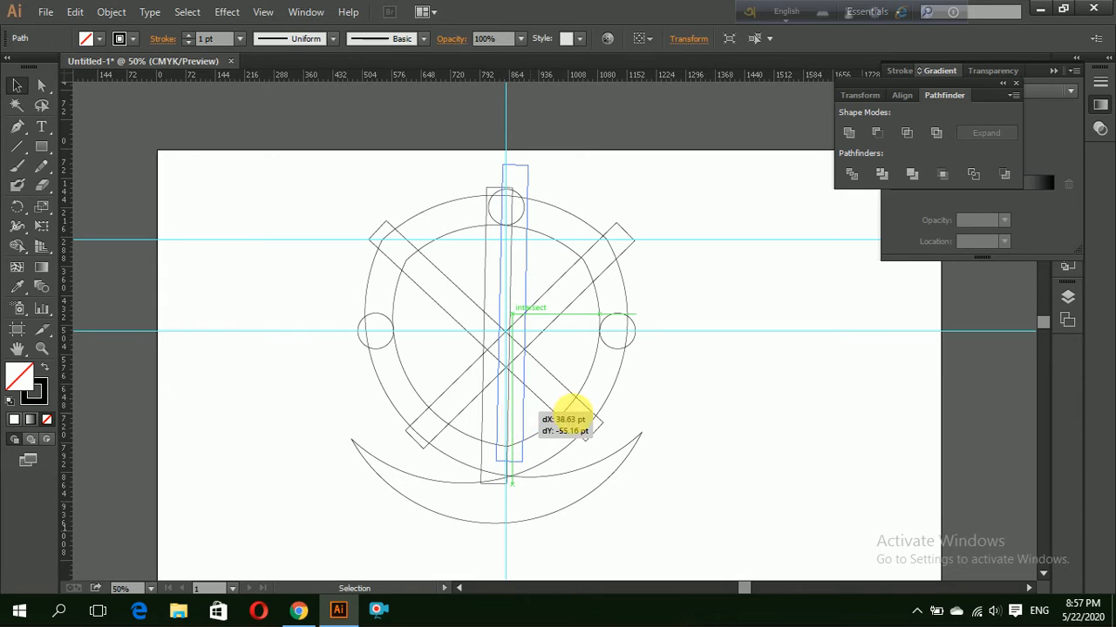
pyautogui.click(714, 402)
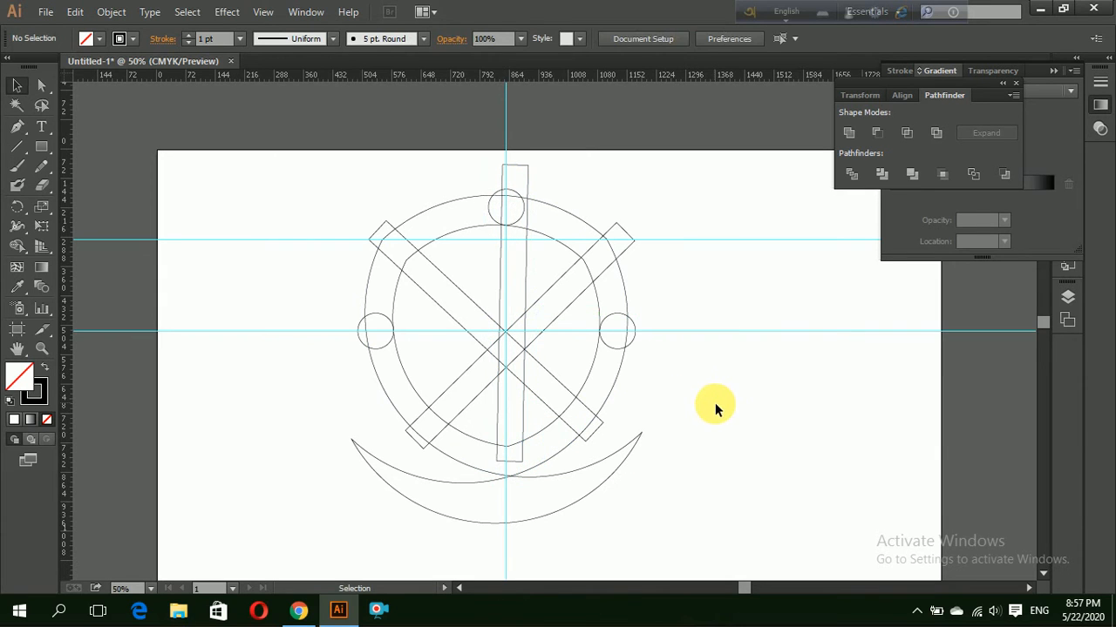
# Move the middle horizontal guide up to the artboard's top edge.
pyautogui.click(686, 330)
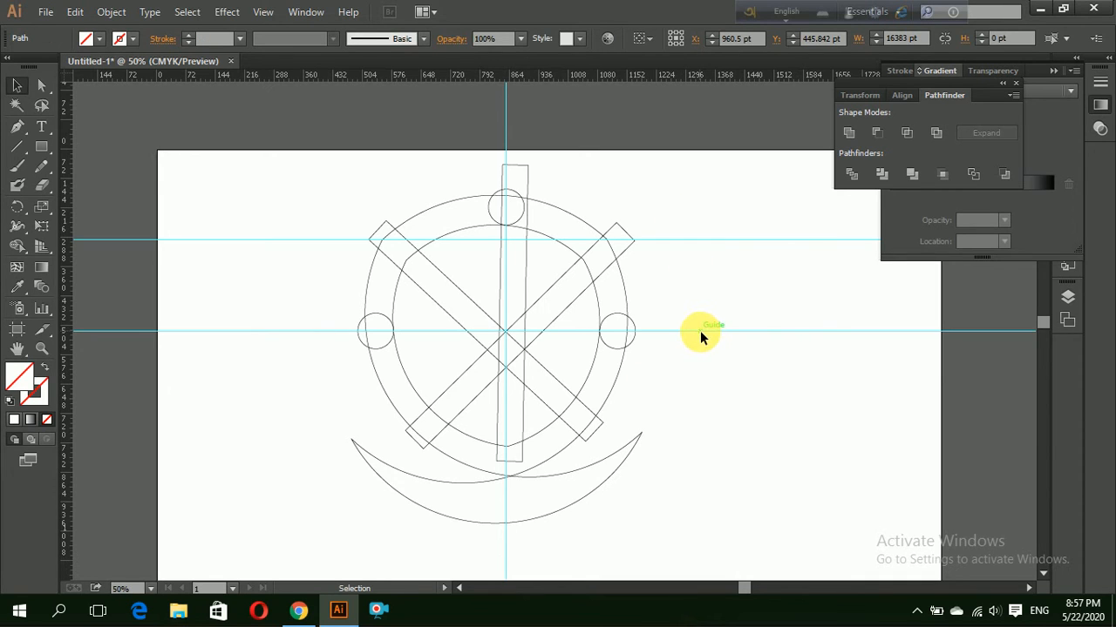
pyautogui.moveTo(700, 331); pyautogui.dragTo(680, 76)
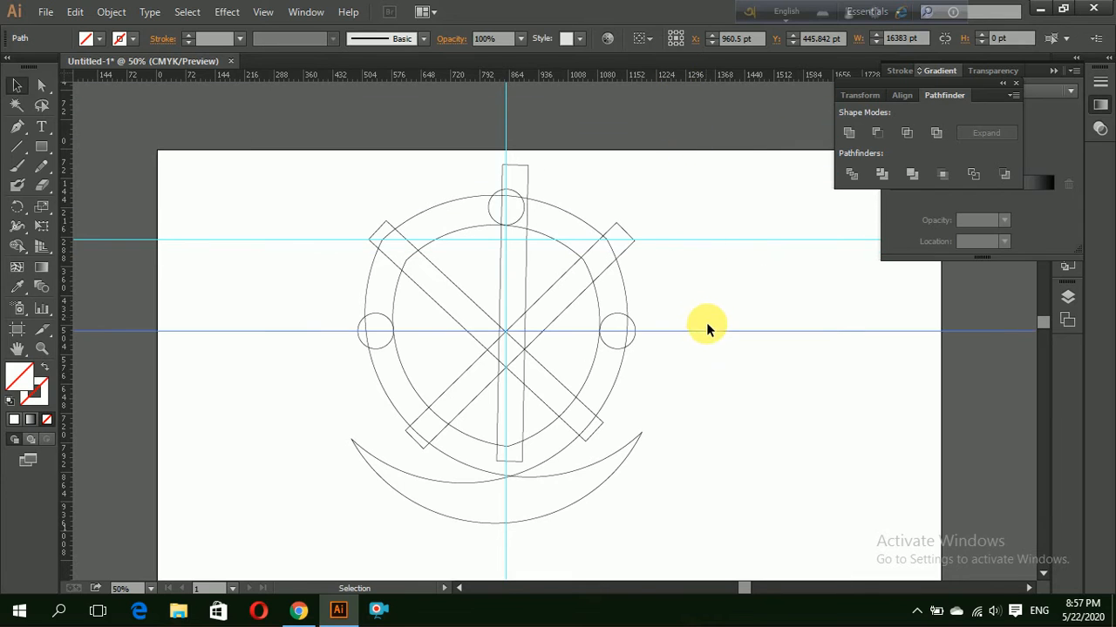
pyautogui.moveTo(710, 332); pyautogui.dragTo(695, 168)
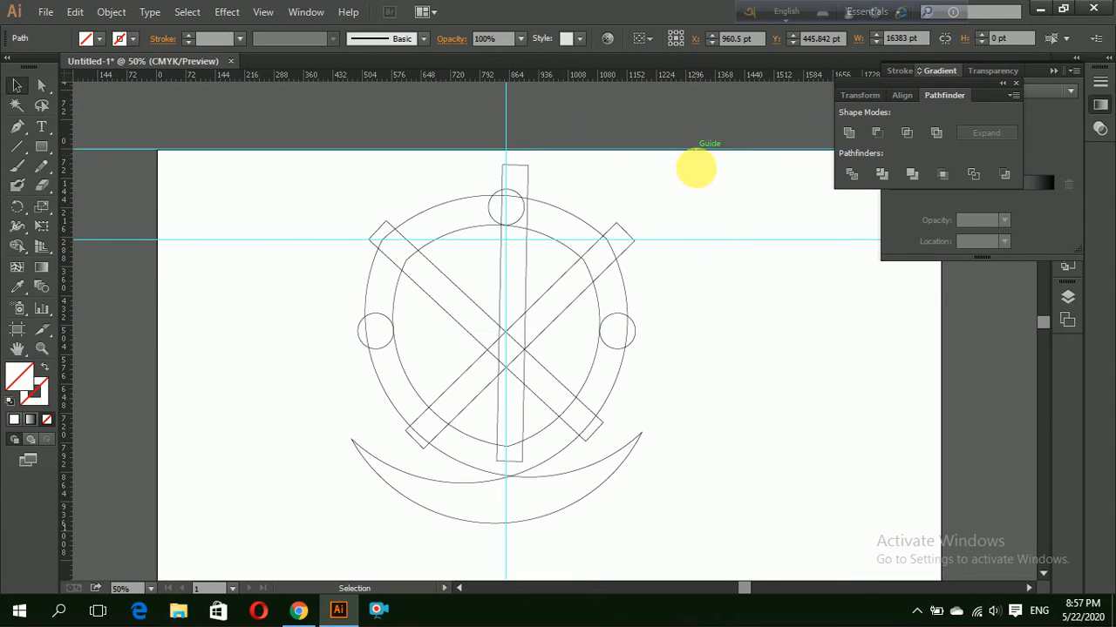
# Remove the vertical guide and the two horizontal guides from the artwork.
pyautogui.click(699, 239)
pyautogui.moveTo(699, 239); pyautogui.dragTo(686, 139)
pyautogui.moveTo(504, 117); pyautogui.dragTo(939, 113)
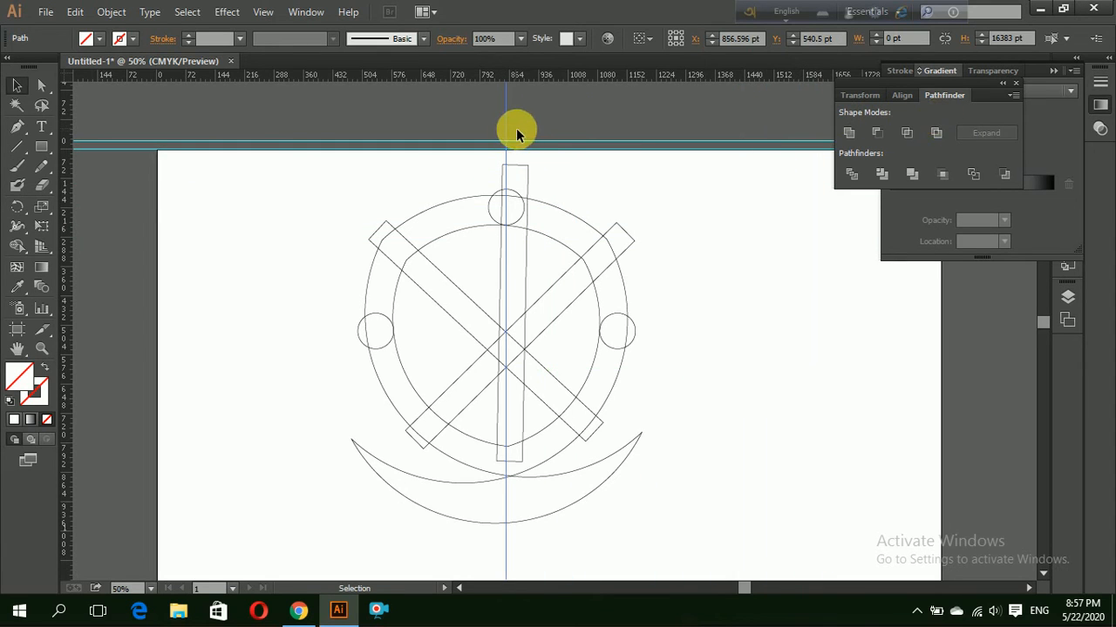
pyautogui.press('Delete')
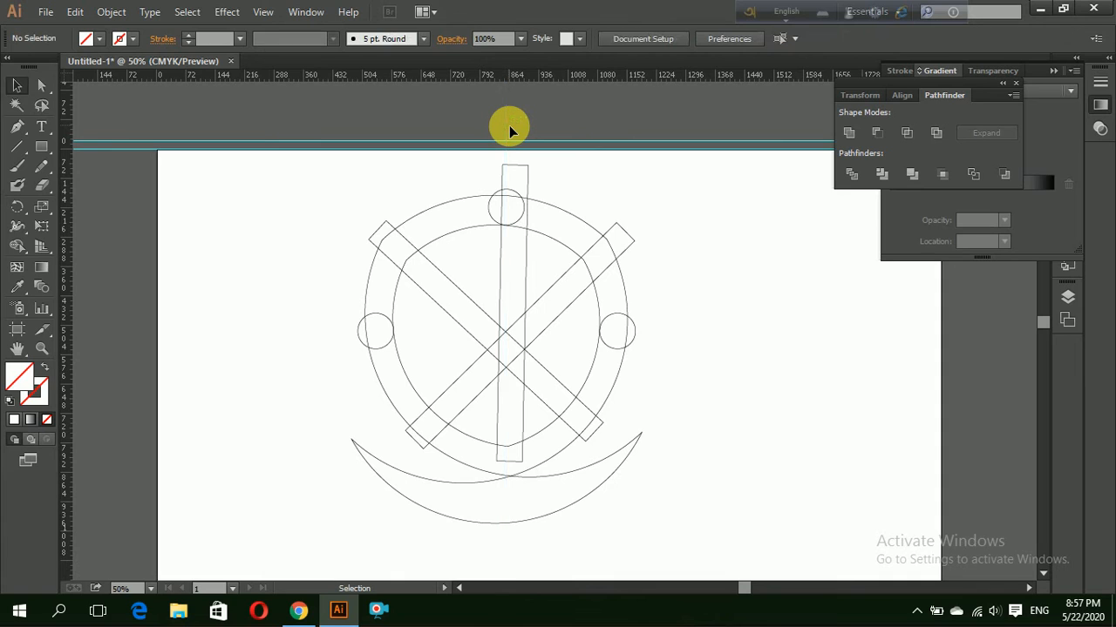
pyautogui.click(503, 142)
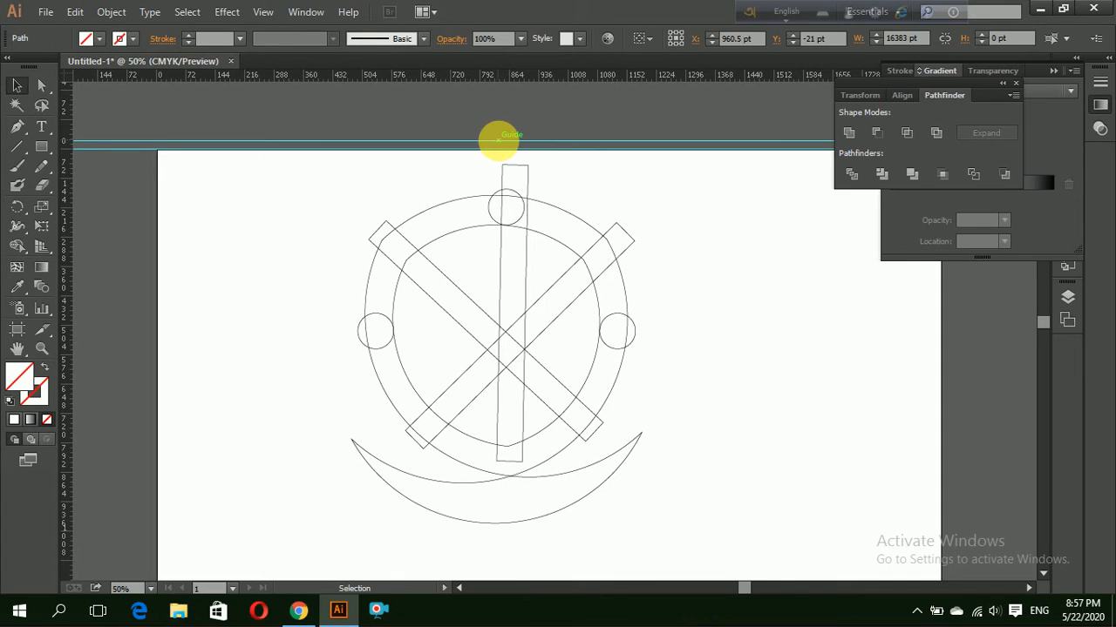
pyautogui.press('Delete')
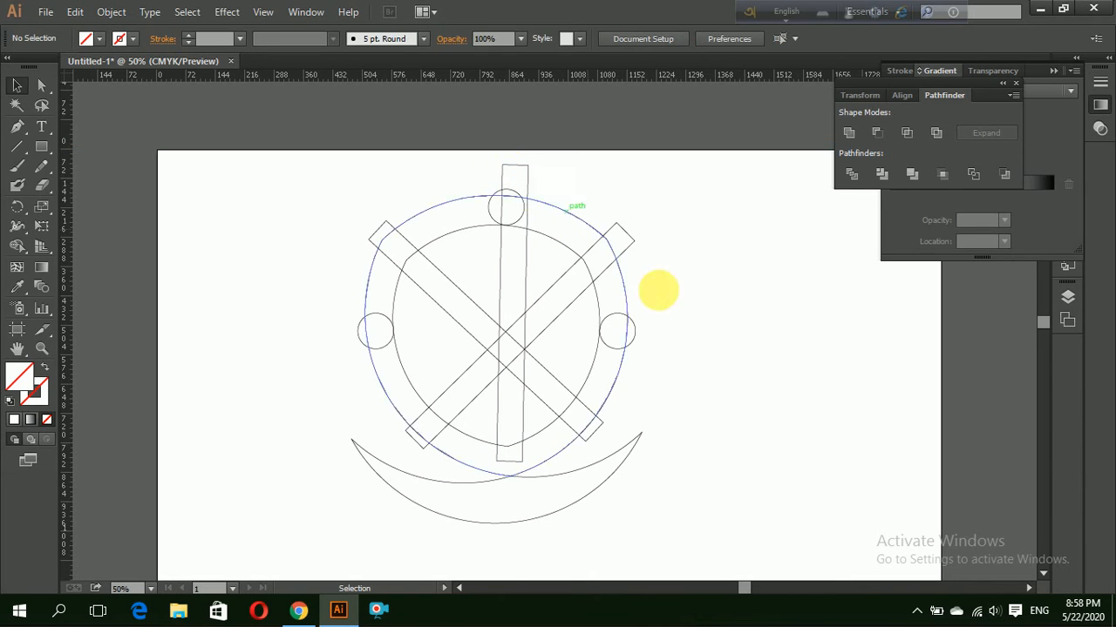
# Shift the near-vertical bar slightly left so it sits more centrally over the crossing of the diagonal bars.
pyautogui.hotkey('ctrl', '=')
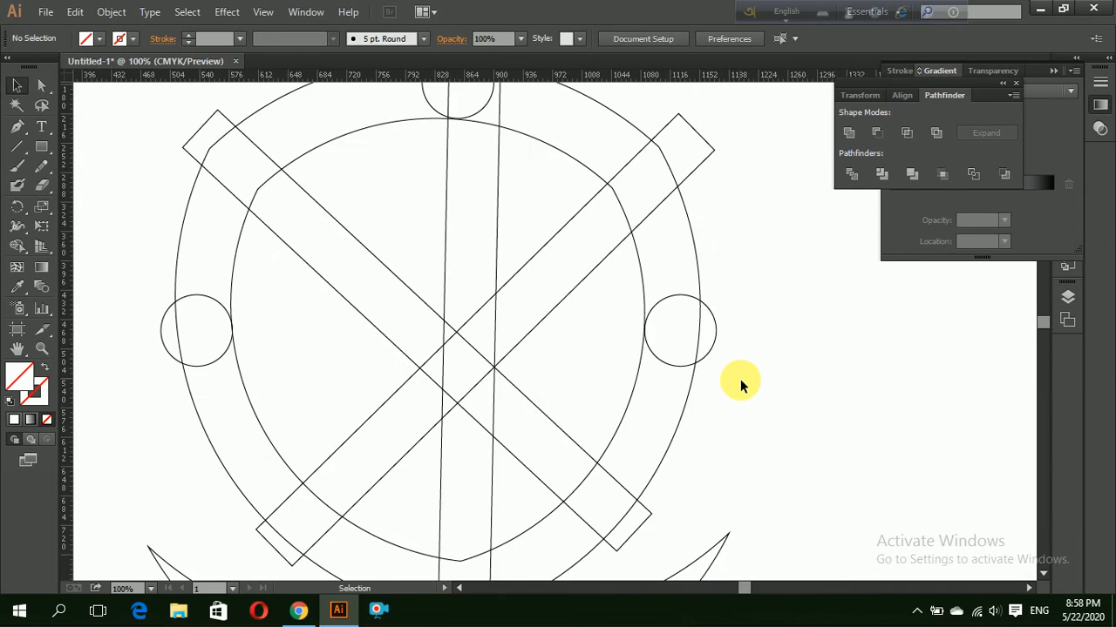
pyautogui.scroll(3, 730, 373)
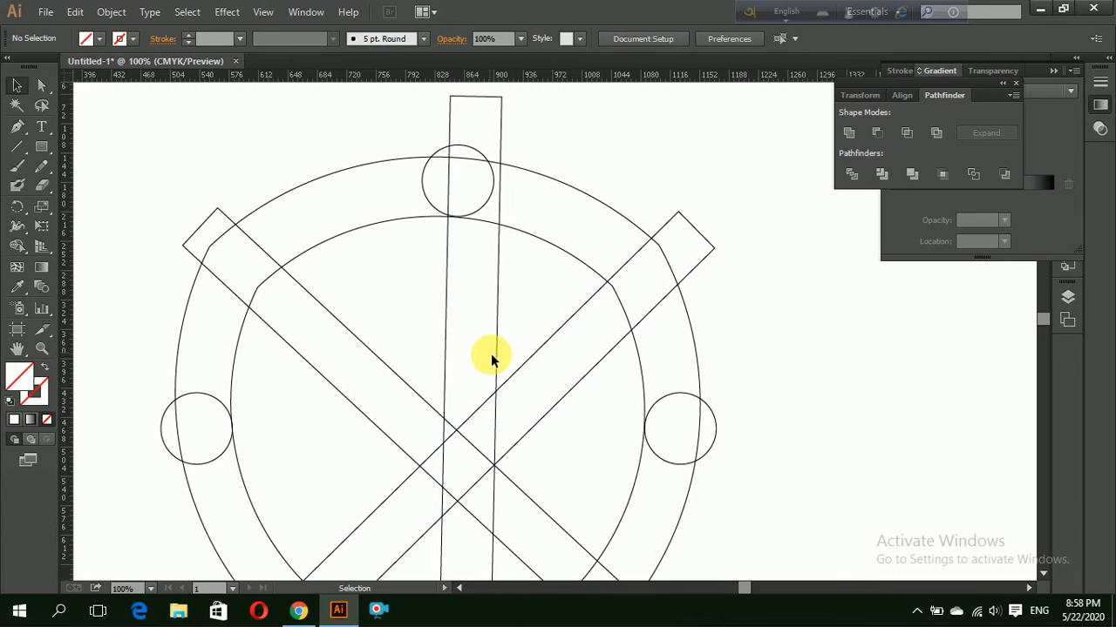
pyautogui.moveTo(494, 364)
pyautogui.mouseDown()
pyautogui.moveTo(482, 358)
pyautogui.moveTo(491, 373)
pyautogui.mouseUp()
pyautogui.scroll(-2, 668, 459)
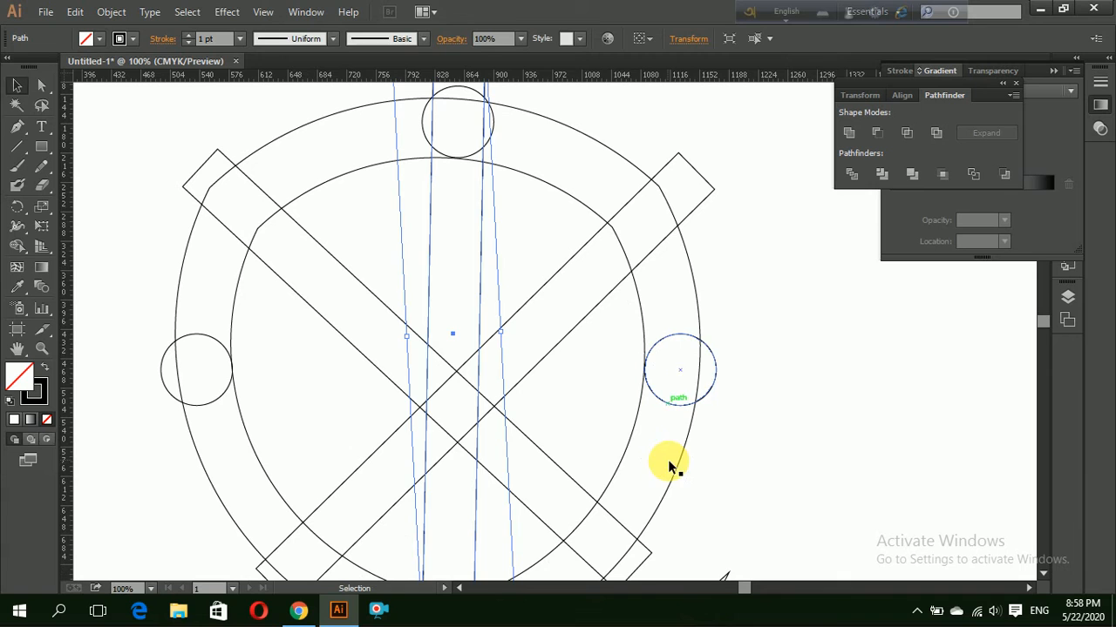
pyautogui.click(796, 514)
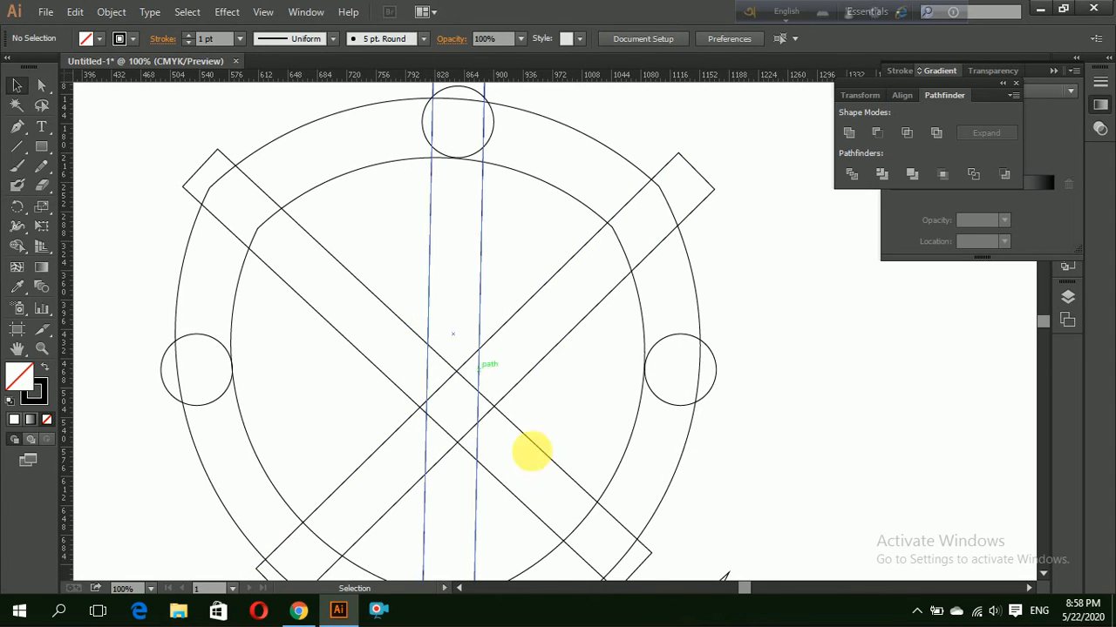
# Widen the near-vertical bar on both sides until its edges meet the outer corners where the diagonal bars cross.
pyautogui.scroll(-3, 536, 466)
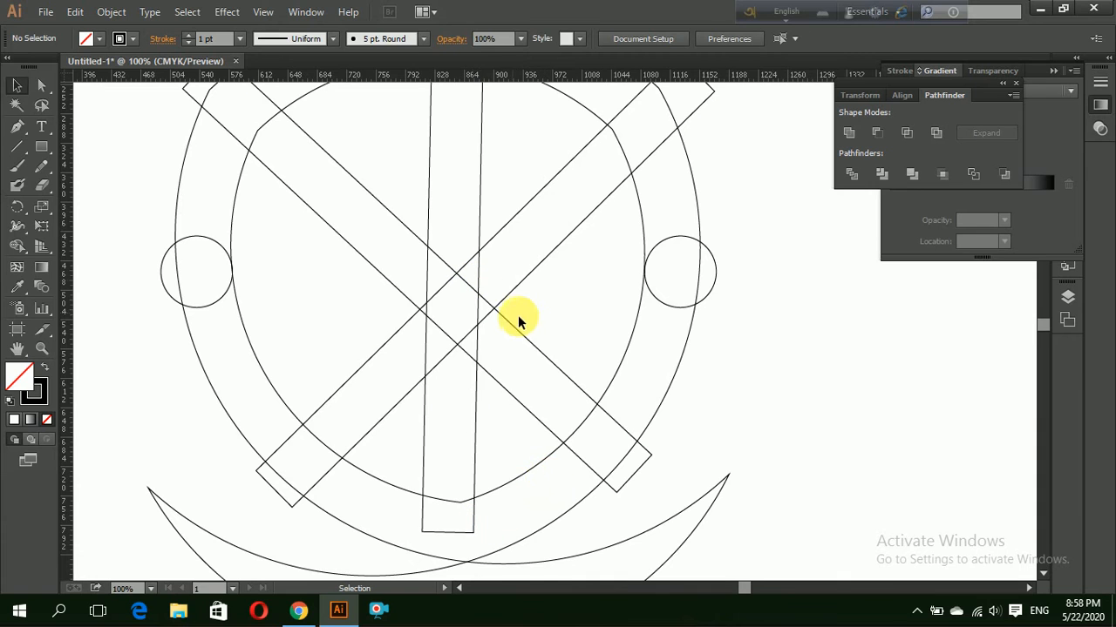
pyautogui.scroll(2, 523, 317)
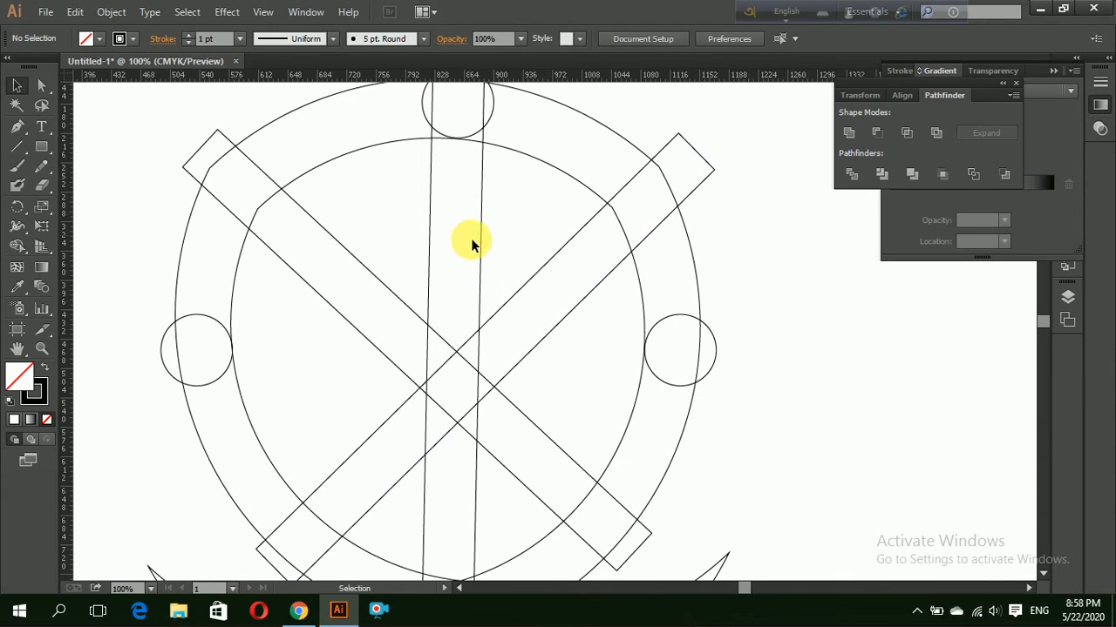
pyautogui.moveTo(478, 365); pyautogui.dragTo(529, 318)
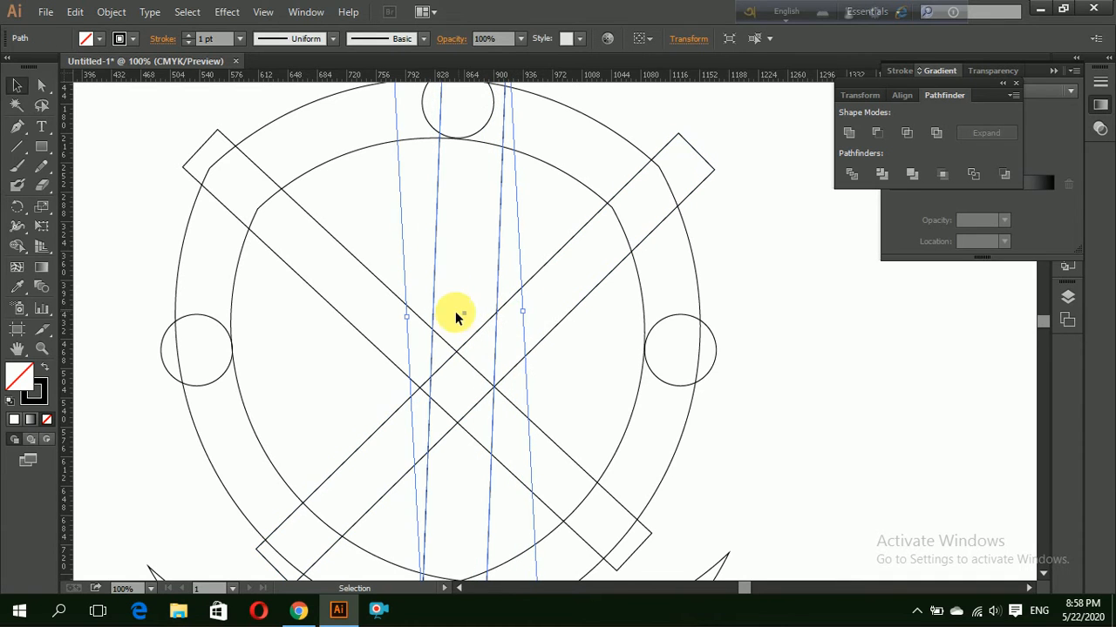
pyautogui.press('Delete')
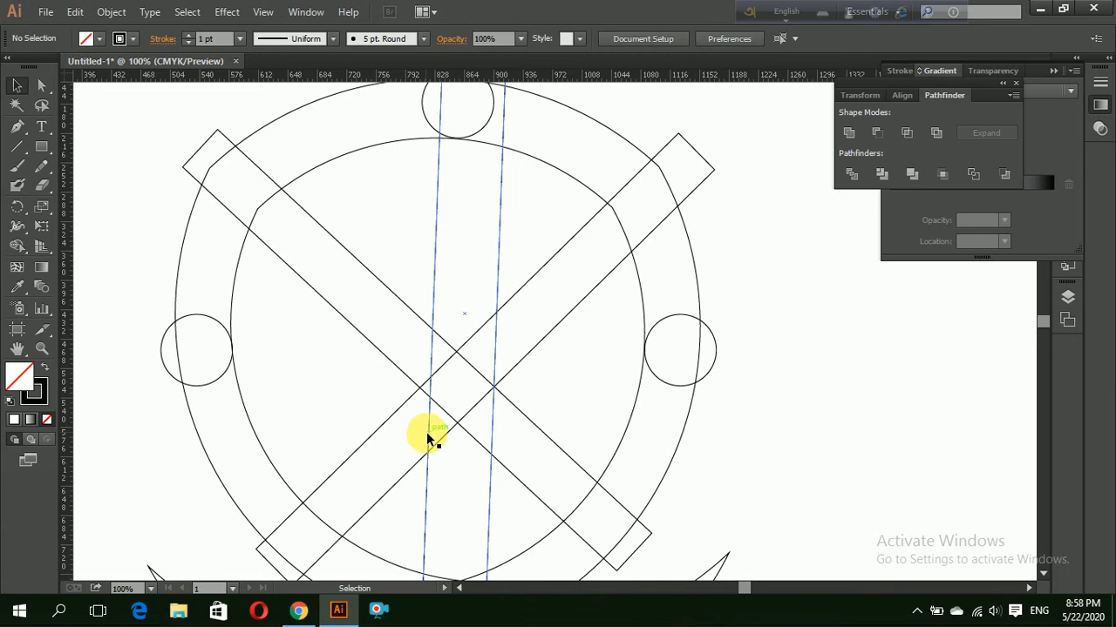
pyautogui.click(433, 296)
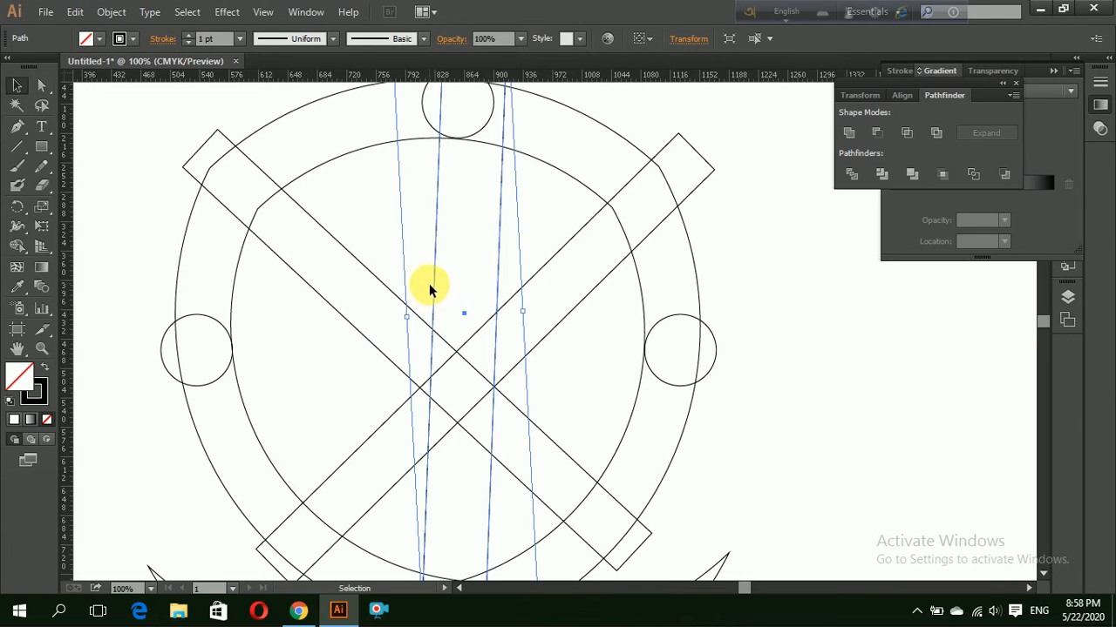
pyautogui.moveTo(407, 324); pyautogui.dragTo(401, 324)
pyautogui.click(748, 434)
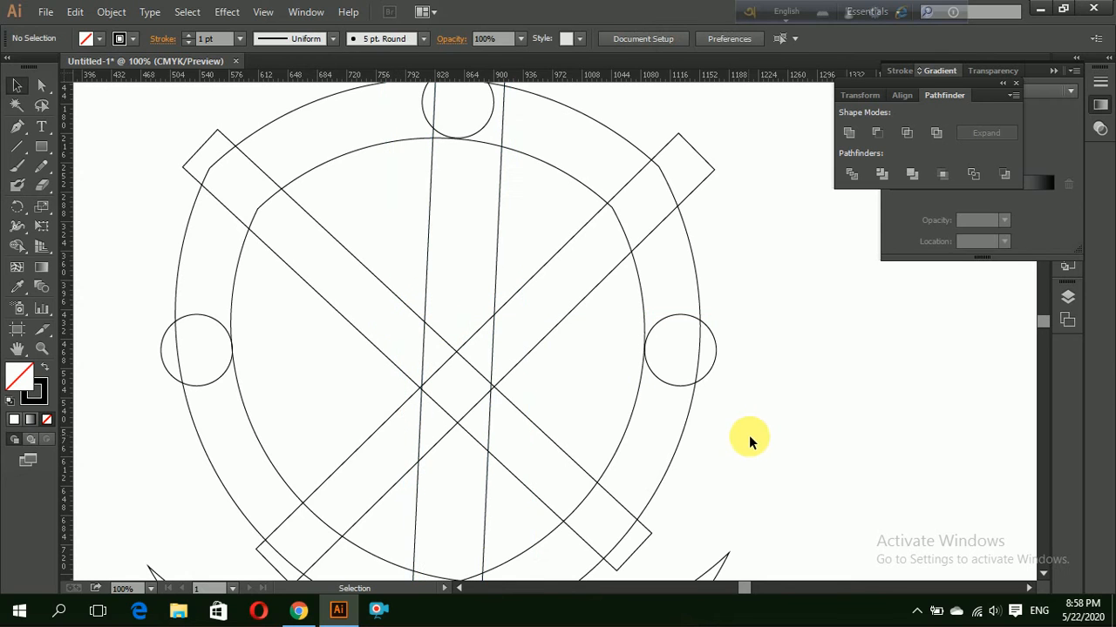
# Examine the widened bar's ends and its crossing with the diagonal bars, both up close and within the whole logo.
pyautogui.scroll(-3, 748, 436)
pyautogui.scroll(-1, 748, 443)
pyautogui.scroll(2, 747, 443)
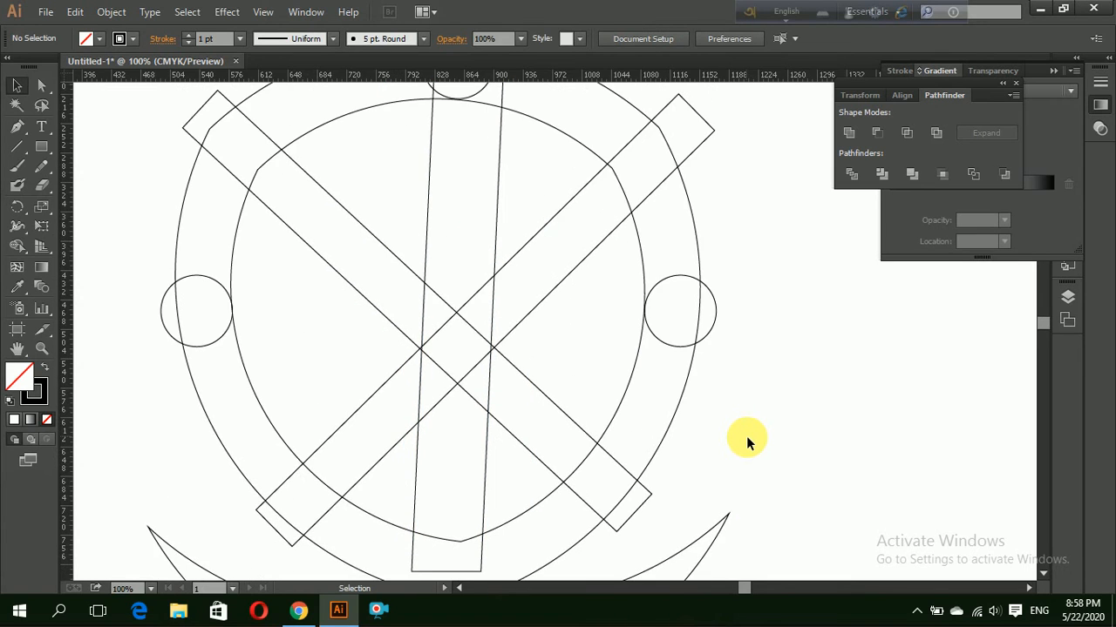
pyautogui.scroll(1, 747, 443)
pyautogui.scroll(-2, 775, 448)
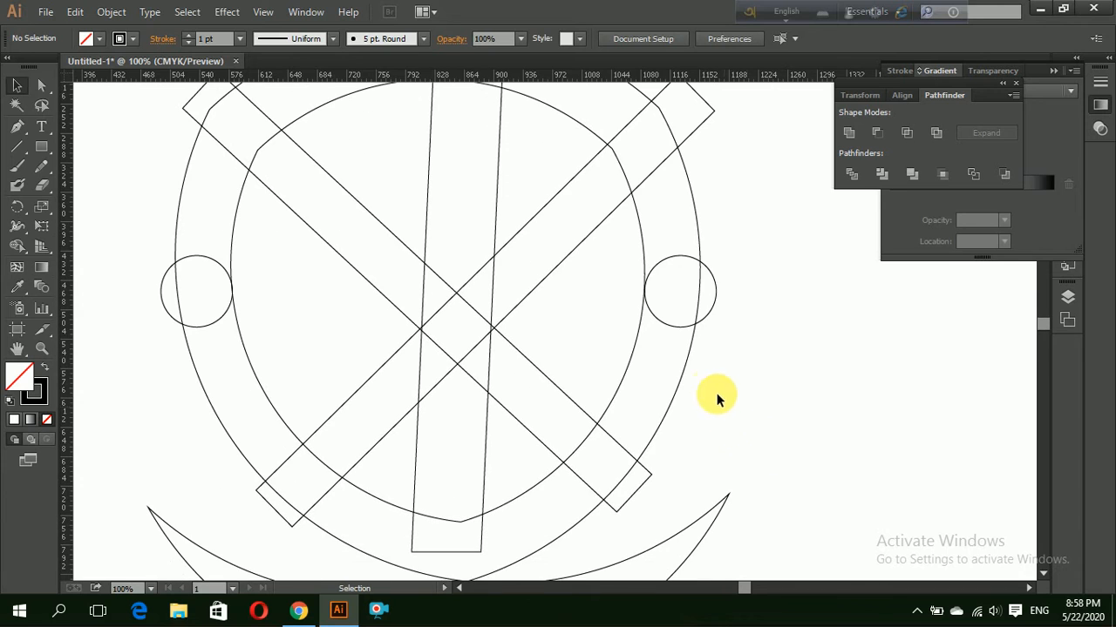
pyautogui.scroll(5, 748, 385)
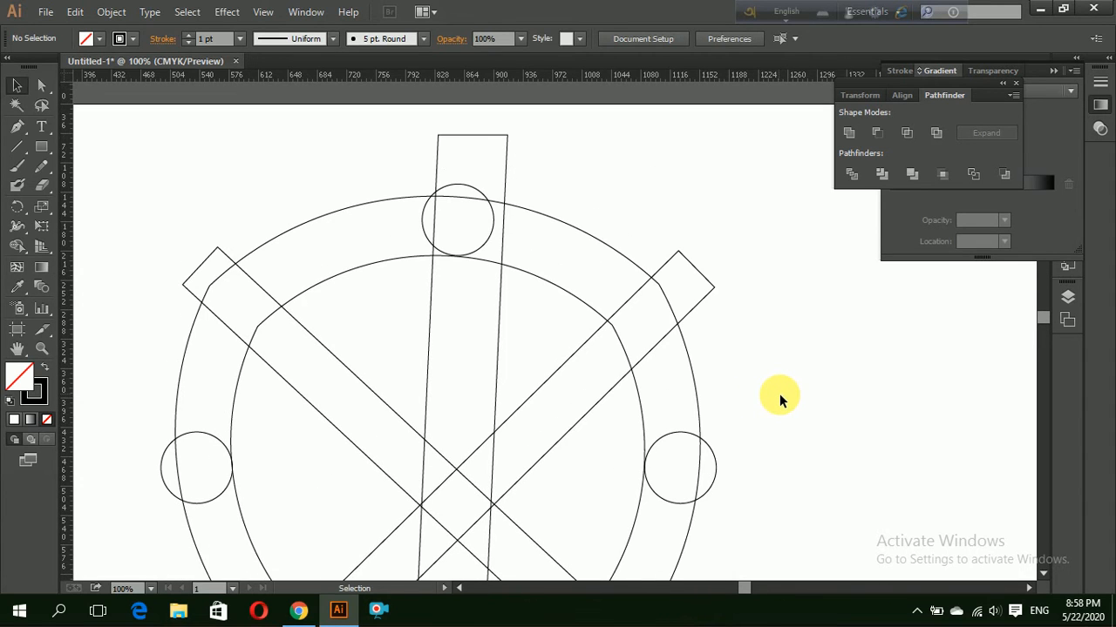
pyautogui.hotkey('ctrl', '-')
pyautogui.hotkey('ctrl', '-')
pyautogui.hotkey('ctrl', '-')
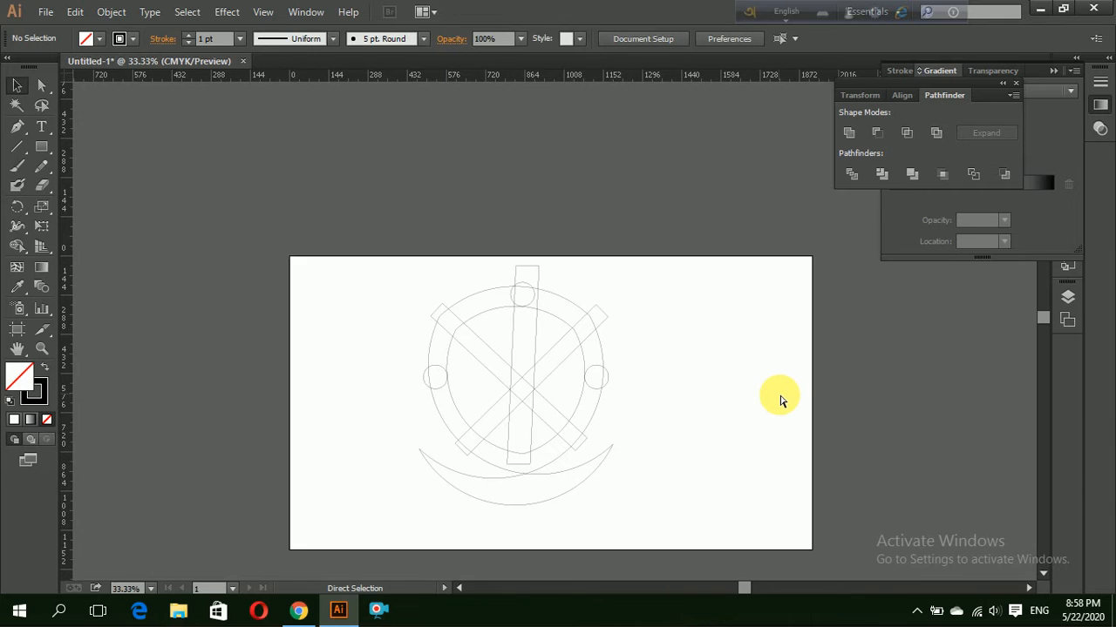
pyautogui.hotkey('ctrl', '+')
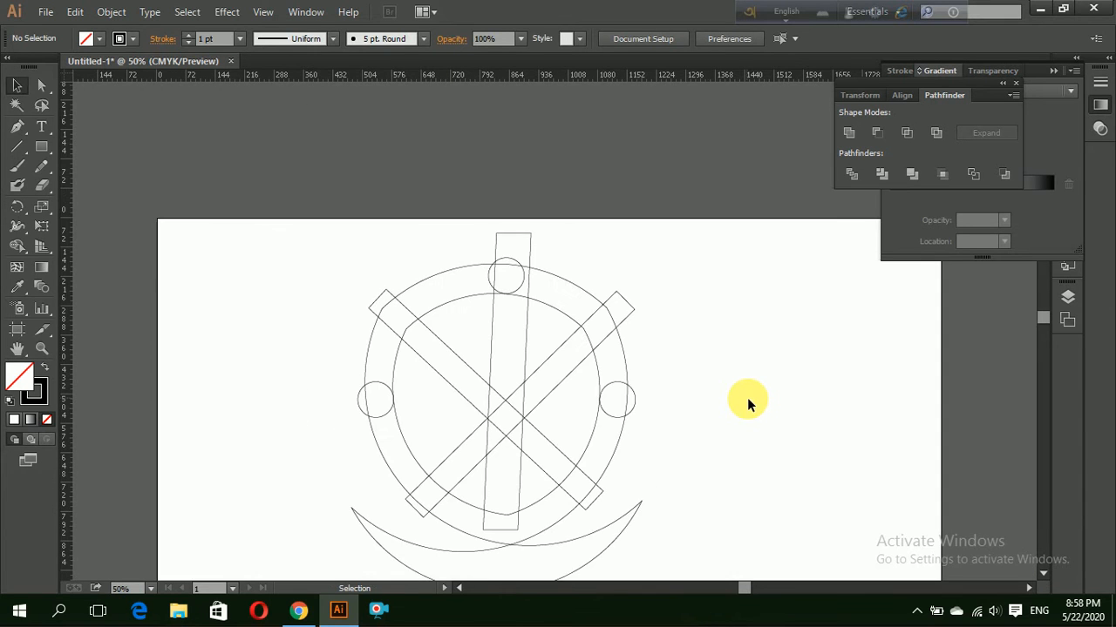
pyautogui.scroll(-2, 748, 404)
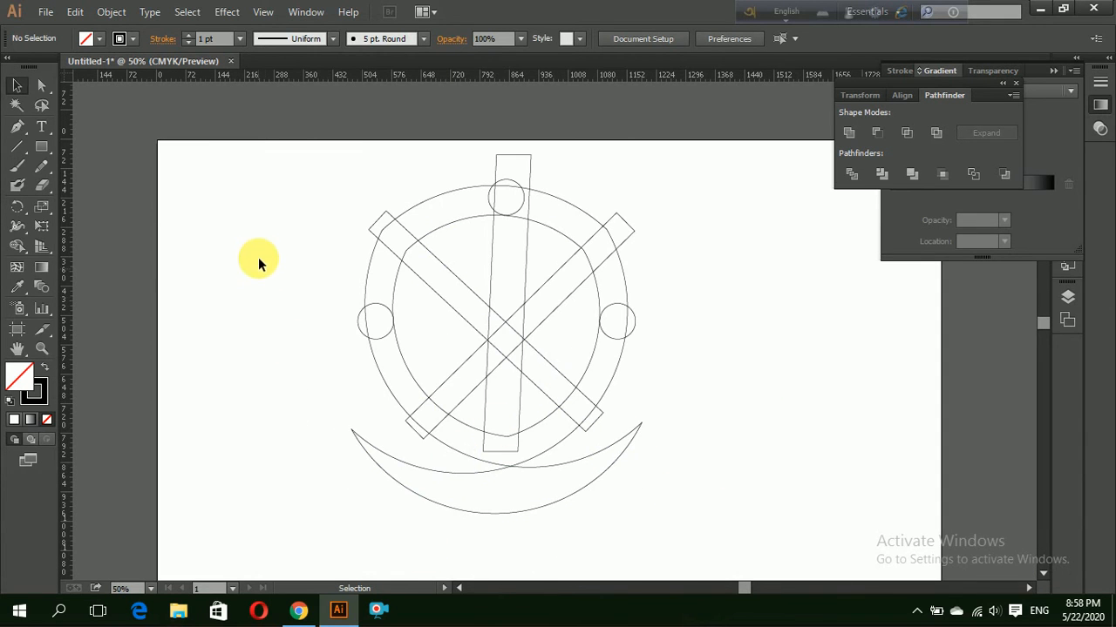
# Divide all the logo shapes at their overlaps with the Pathfinder Divide operation and ungroup the resulting pieces.
pyautogui.moveTo(246, 153)
pyautogui.mouseDown()
pyautogui.moveTo(458, 311)
pyautogui.moveTo(713, 542)
pyautogui.mouseUp()
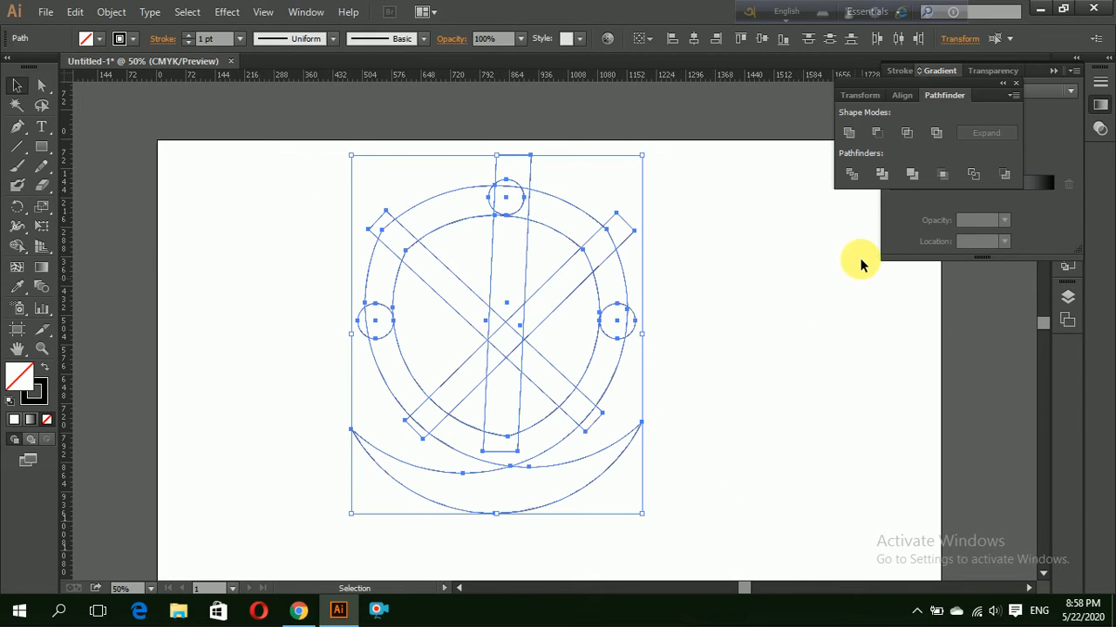
pyautogui.click(851, 177)
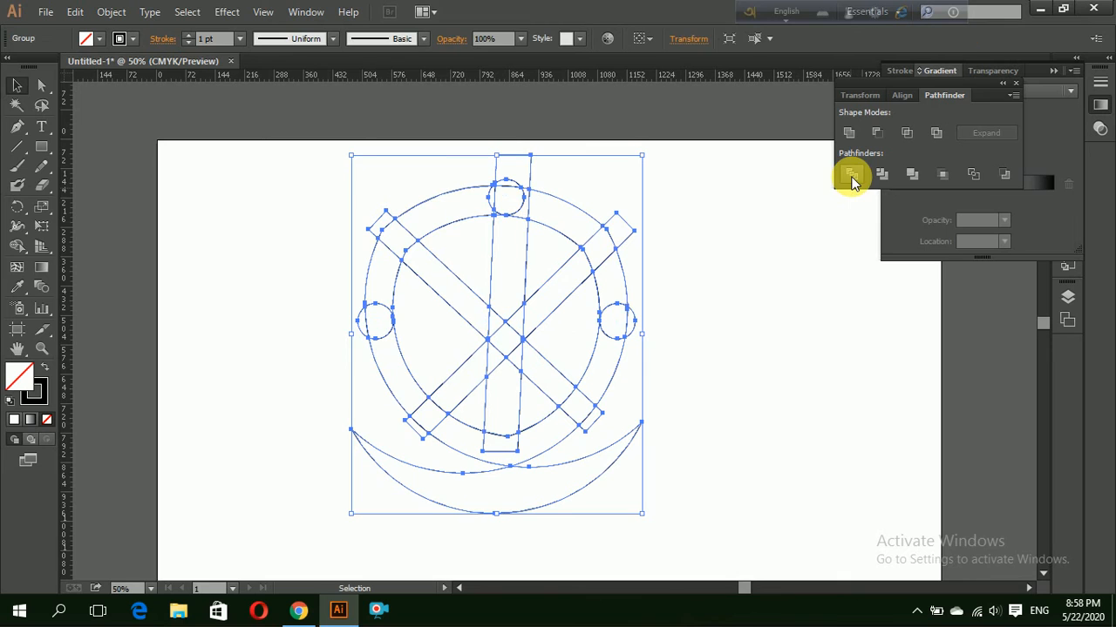
pyautogui.rightClick(523, 347)
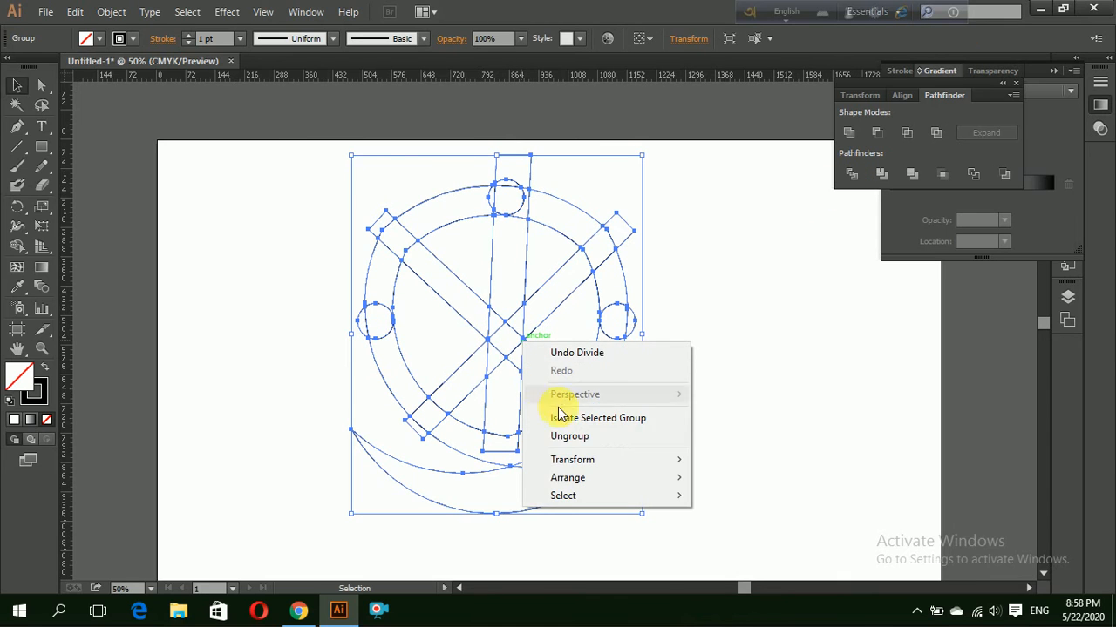
pyautogui.click(568, 436)
pyautogui.click(708, 370)
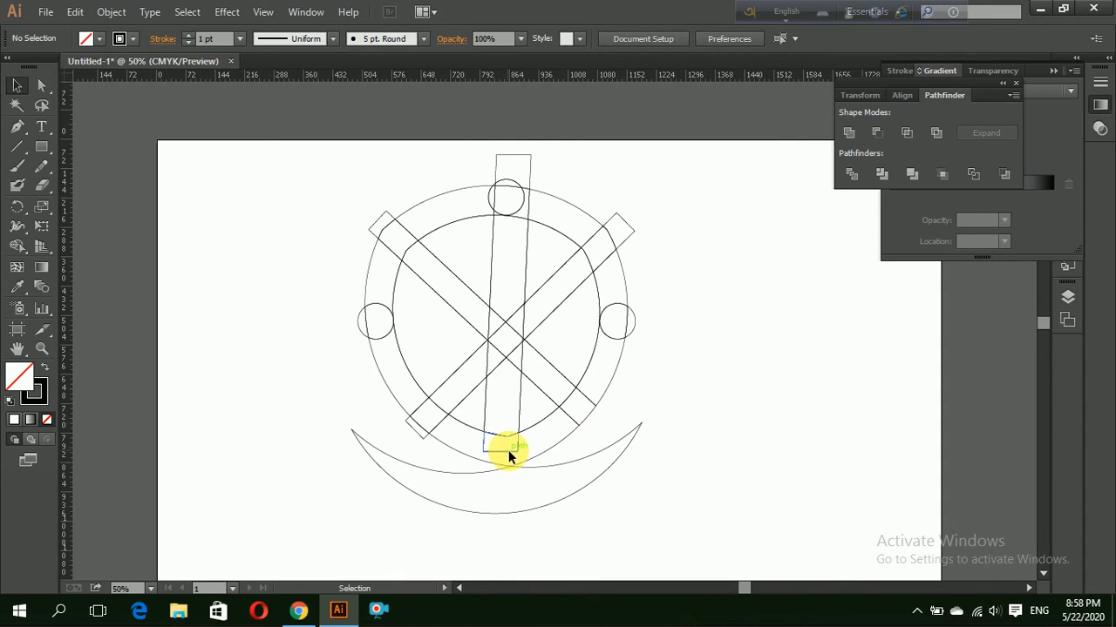
# Delete the lower-right diagonal arm inside the inner outline together with the inner areas on both sides of it.
pyautogui.click(554, 369)
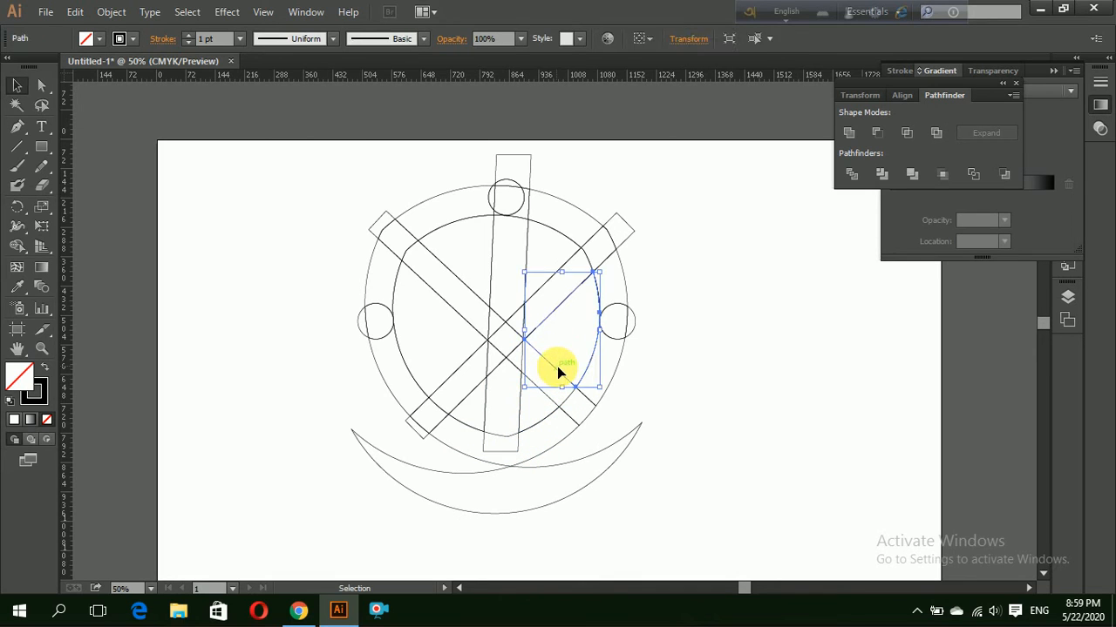
pyautogui.press('Delete')
pyautogui.click(547, 395)
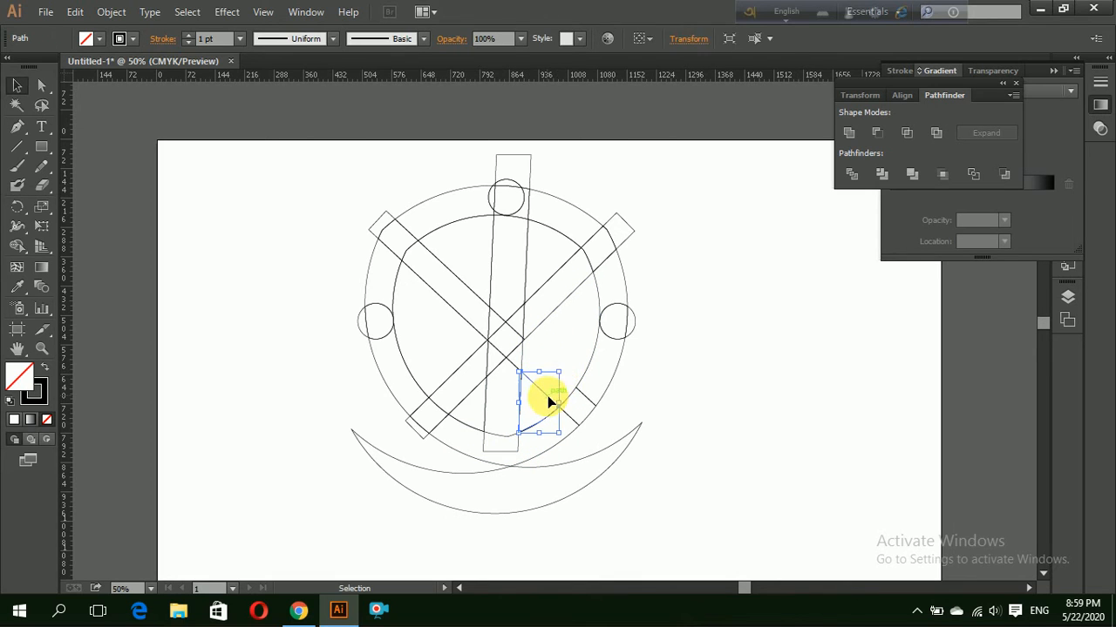
pyautogui.press('Delete')
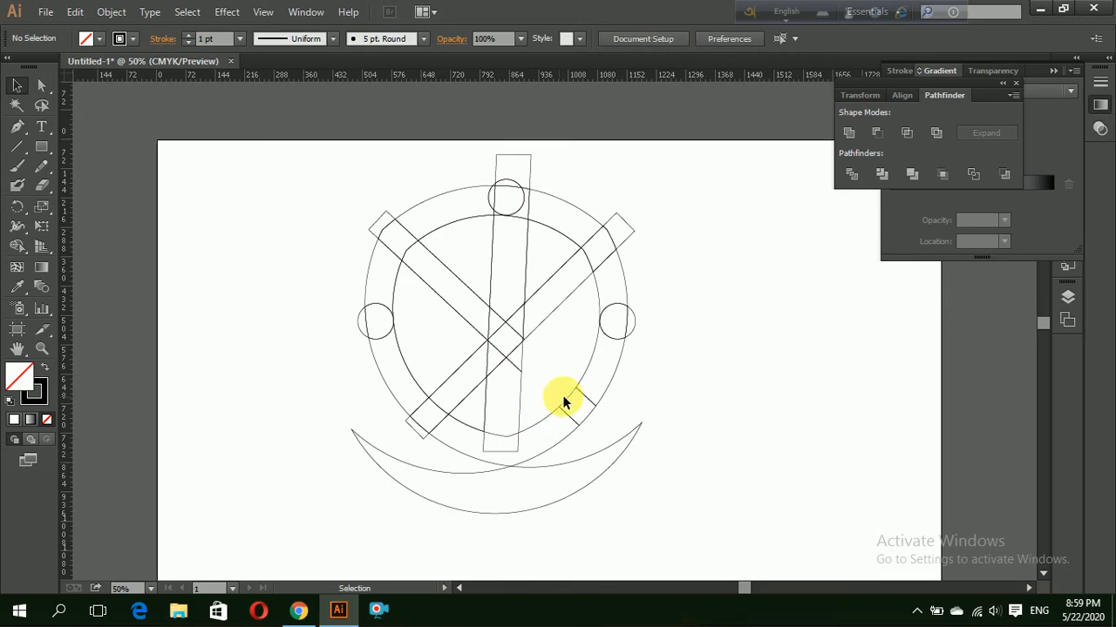
# Delete the right small circle's pieces and the near-vertical bar's end with the top circle's outer part, leaving notches in the band.
pyautogui.click(625, 333)
pyautogui.press('Delete')
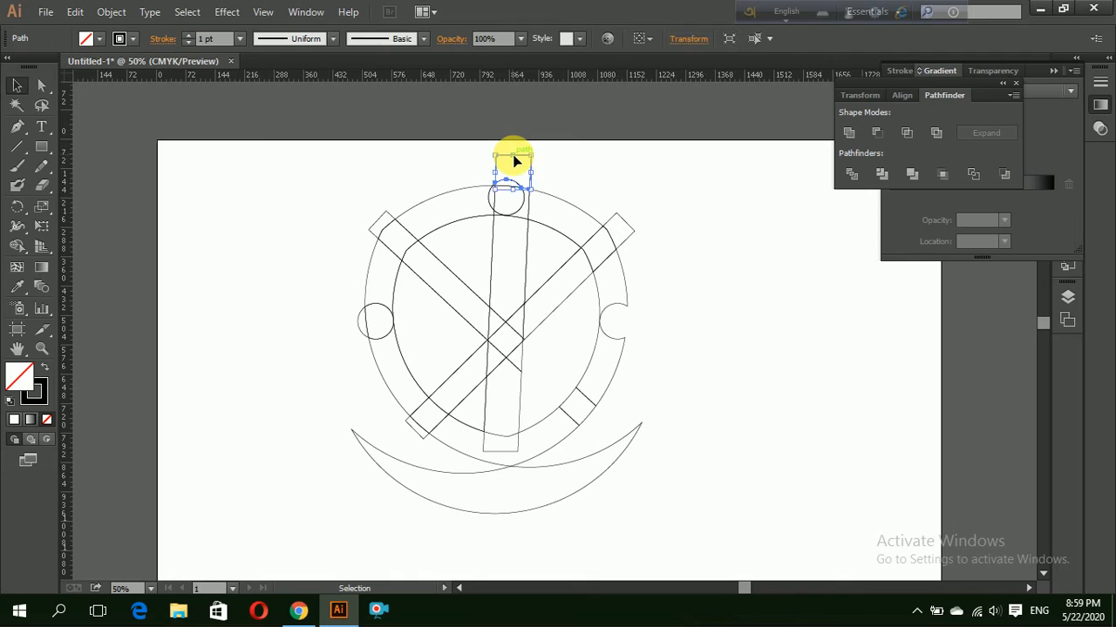
pyautogui.click(515, 180)
pyautogui.press('Delete')
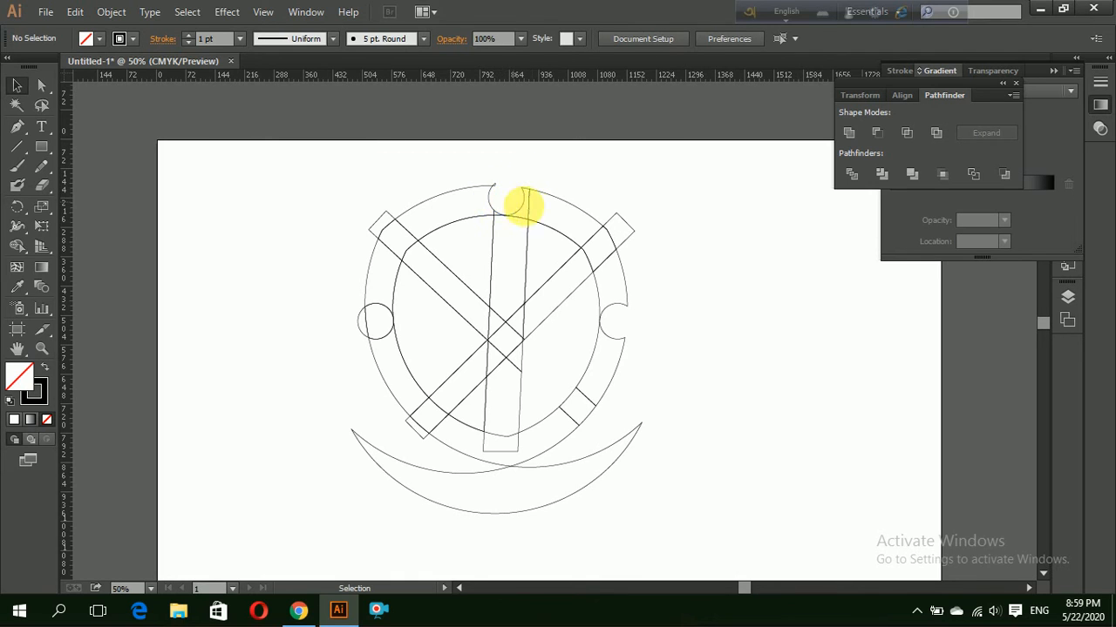
# Delete the protruding upper ends of both diagonal bars, the lower-left bar end and the left small circle's pieces.
pyautogui.click(631, 231)
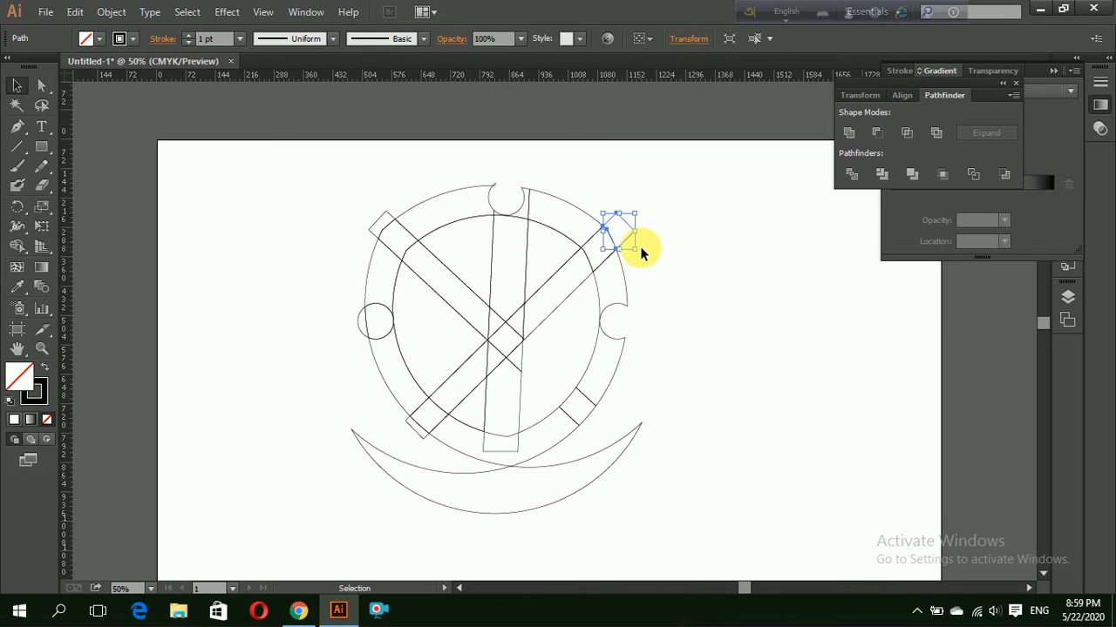
pyautogui.press('Delete')
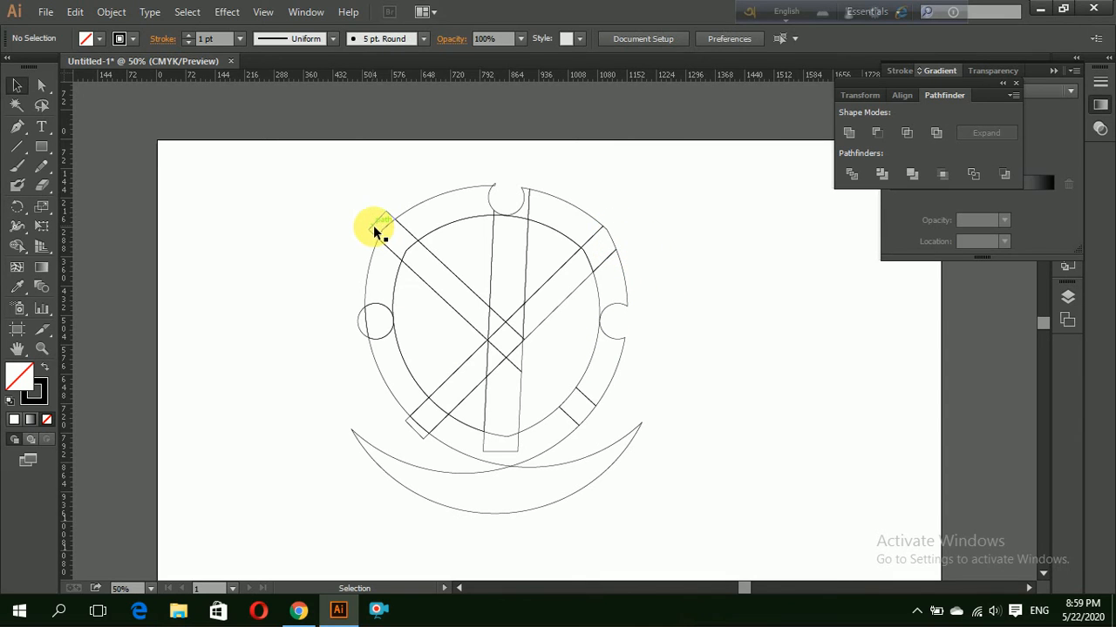
pyautogui.click(373, 225)
pyautogui.press('Delete')
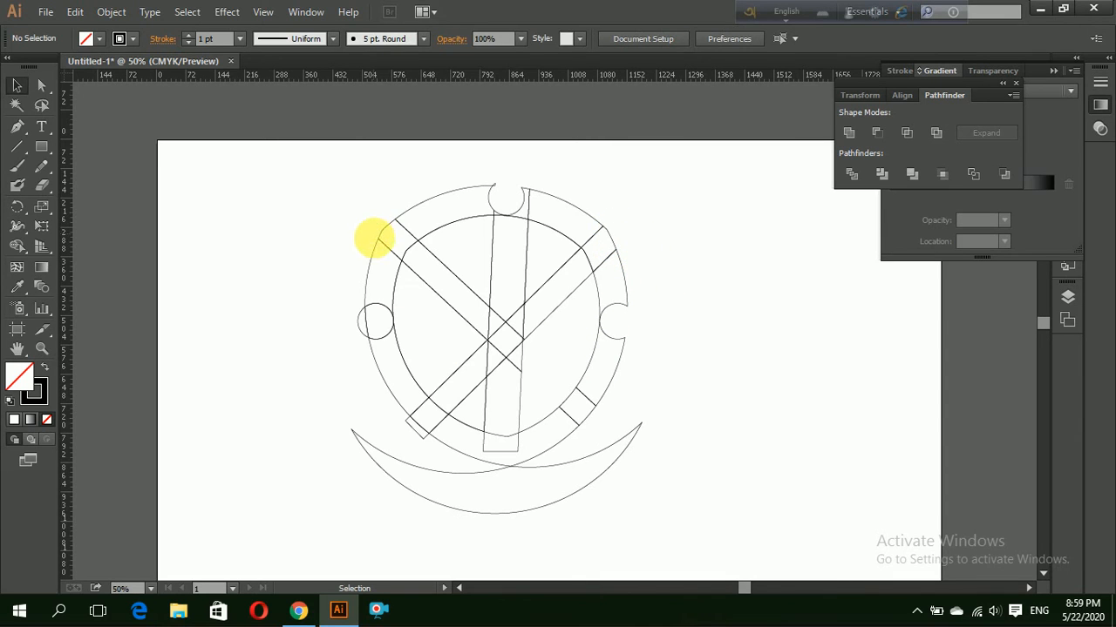
pyautogui.click(370, 335)
pyautogui.press('Delete')
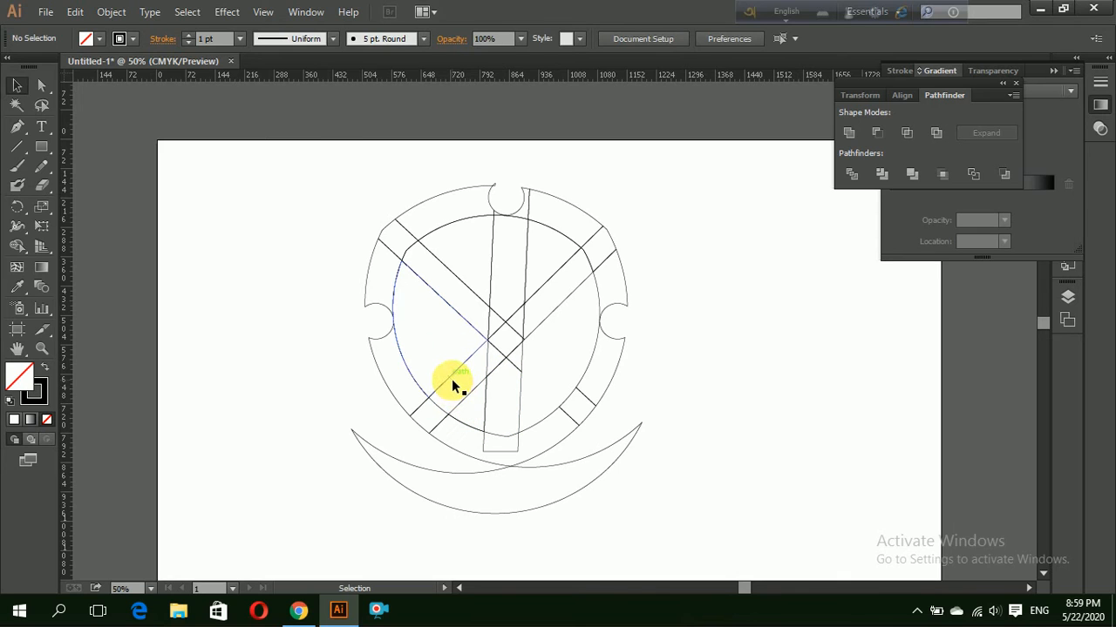
# Delete the lower-left diagonal arm inside the inner outline together with the inner areas on both sides of it.
pyautogui.click(460, 399)
pyautogui.click(477, 407)
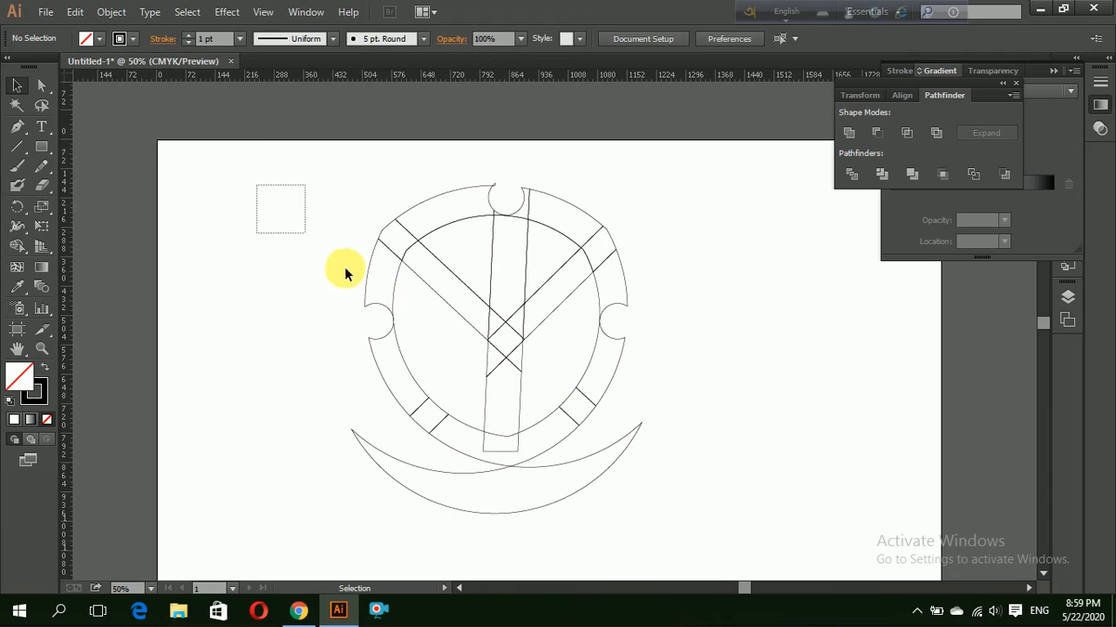
pyautogui.moveTo(344, 267); pyautogui.dragTo(642, 474)
pyautogui.click(644, 473)
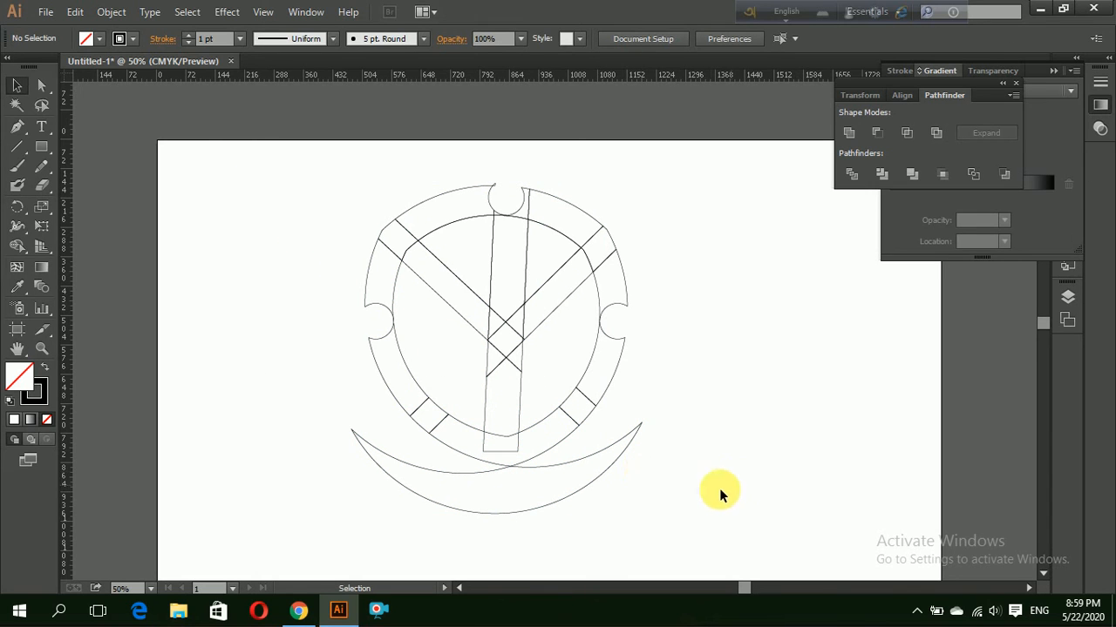
# Try to merge the band pieces and the Y-shaped bar pieces of the whole logo with the Shape Builder tool.
pyautogui.moveTo(692, 517); pyautogui.dragTo(307, 180)
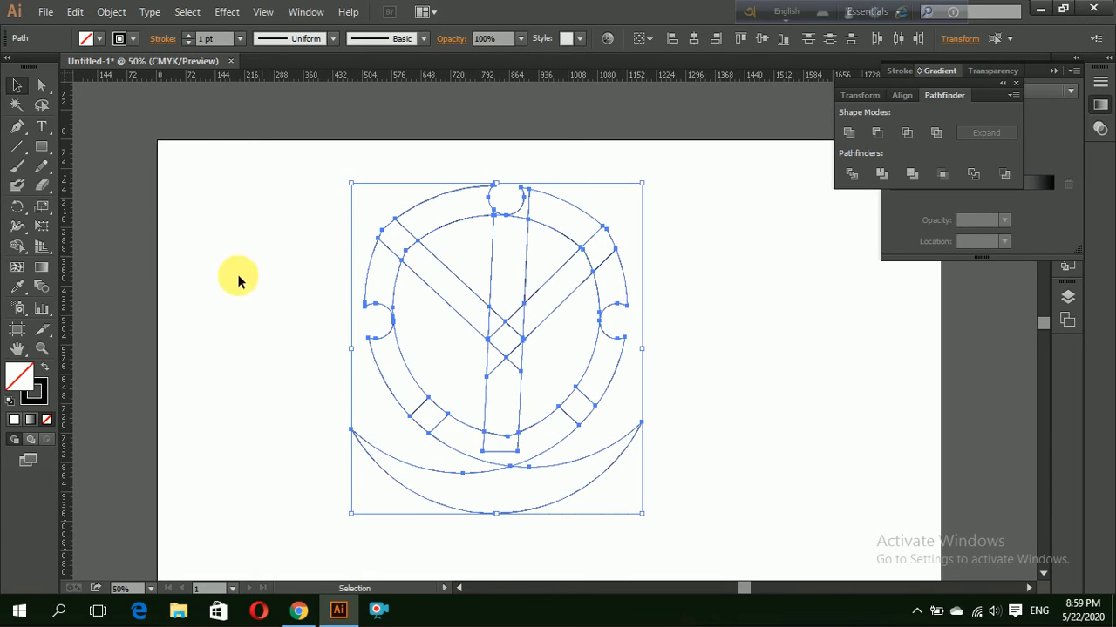
pyautogui.click(20, 250)
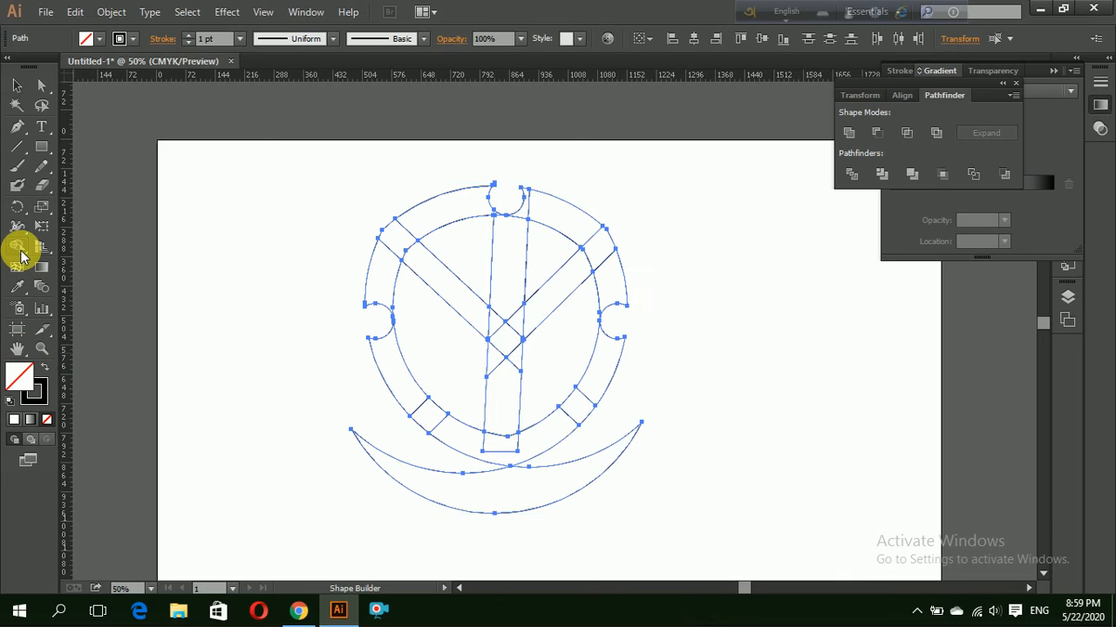
pyautogui.moveTo(410, 229)
pyautogui.mouseDown()
pyautogui.moveTo(398, 264)
pyautogui.moveTo(434, 272)
pyautogui.mouseUp()
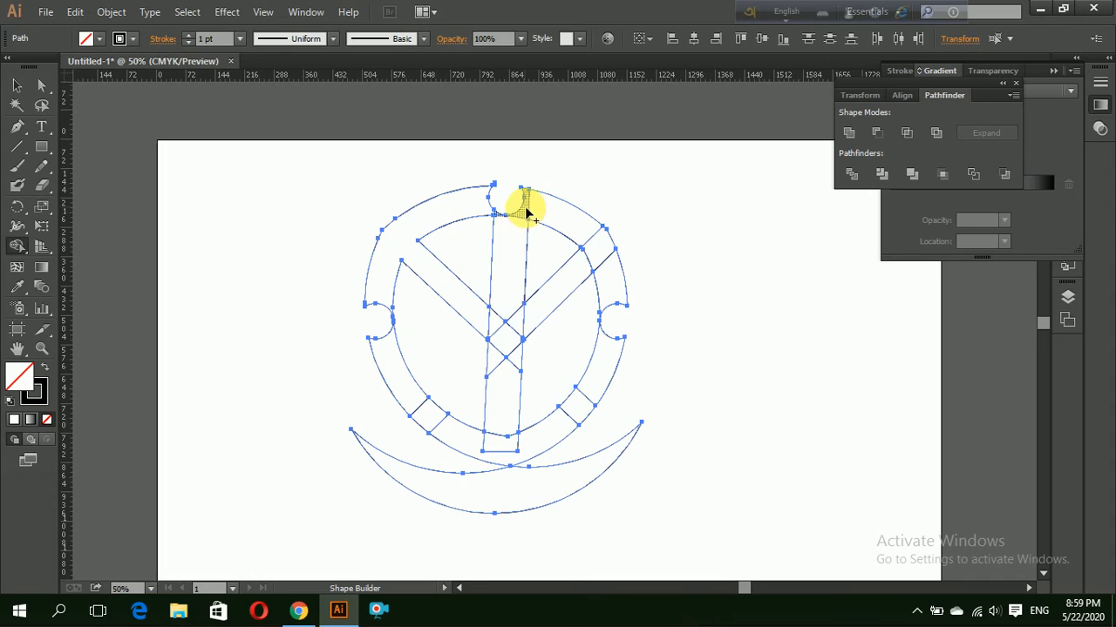
pyautogui.moveTo(485, 217)
pyautogui.mouseDown()
pyautogui.moveTo(506, 212)
pyautogui.moveTo(503, 228)
pyautogui.mouseUp()
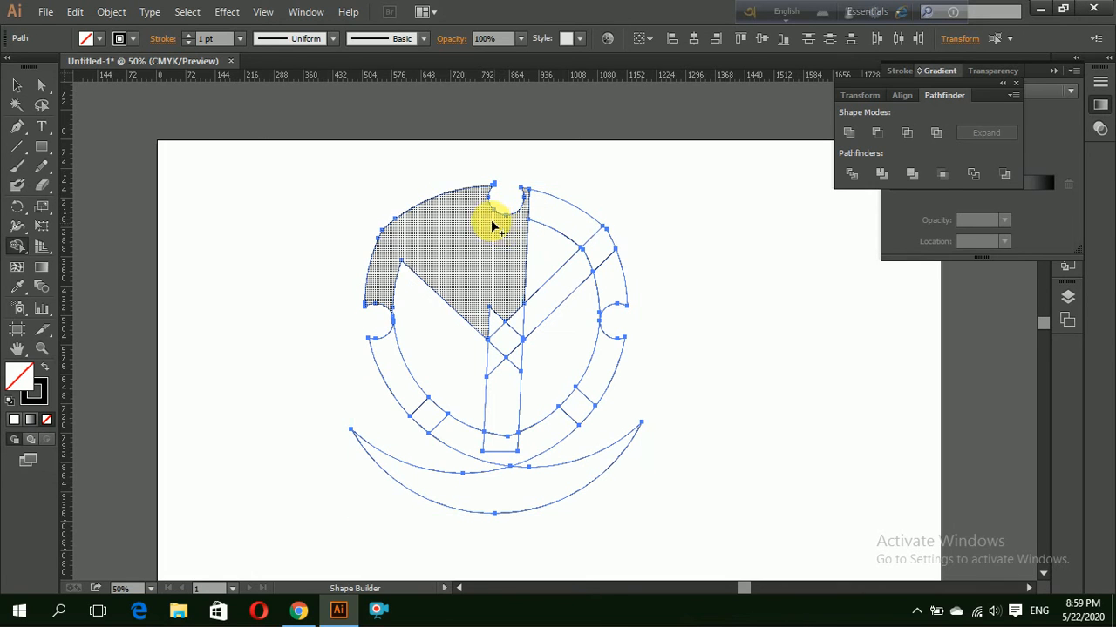
pyautogui.hotkey('ctrl', 'z')
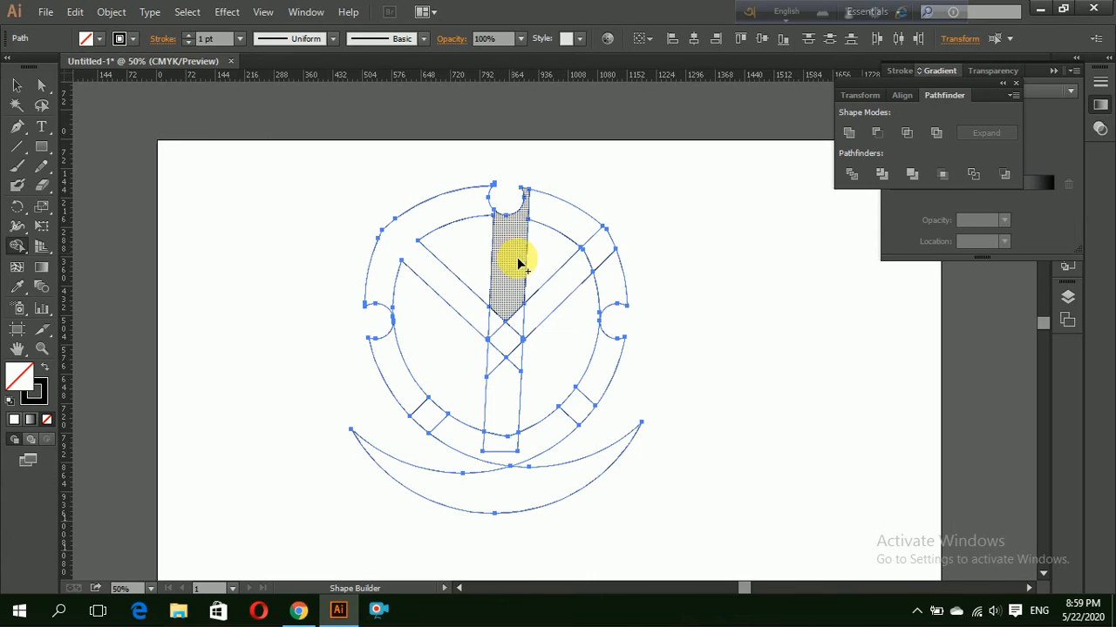
pyautogui.moveTo(588, 252)
pyautogui.mouseDown()
pyautogui.moveTo(578, 270)
pyautogui.moveTo(587, 244)
pyautogui.moveTo(605, 283)
pyautogui.mouseUp()
pyautogui.moveTo(508, 299)
pyautogui.mouseDown()
pyautogui.moveTo(515, 354)
pyautogui.moveTo(500, 392)
pyautogui.moveTo(526, 334)
pyautogui.moveTo(498, 331)
pyautogui.moveTo(512, 343)
pyautogui.moveTo(502, 402)
pyautogui.mouseUp()
pyautogui.moveTo(478, 316); pyautogui.dragTo(496, 327)
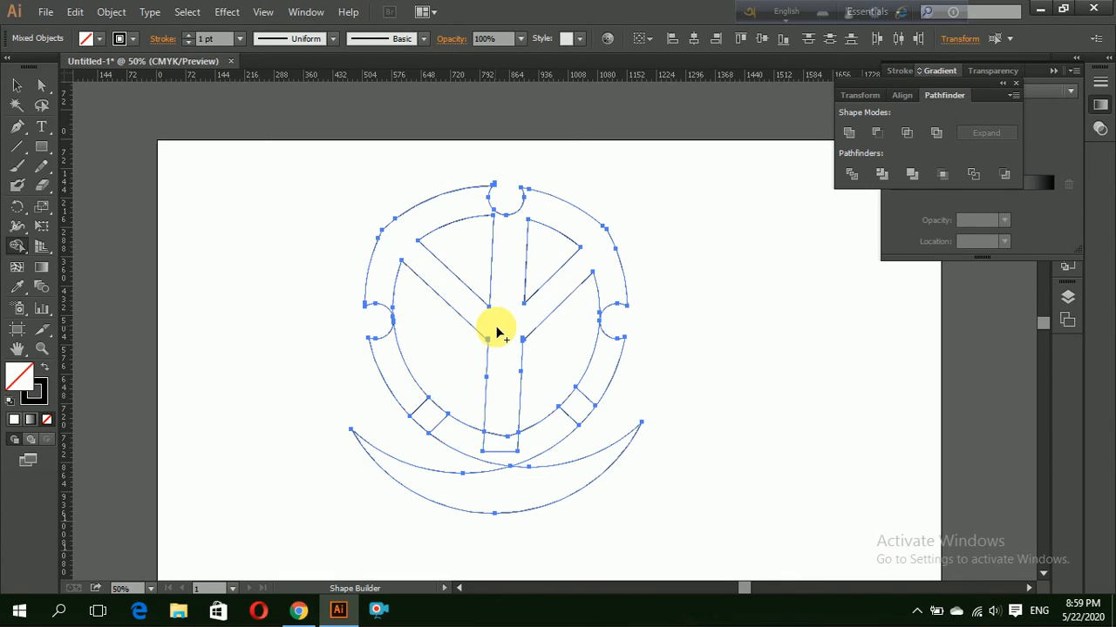
# Undo the Shape Builder merges and the last deletion of the lower-left diagonal arm.
pyautogui.press('v')
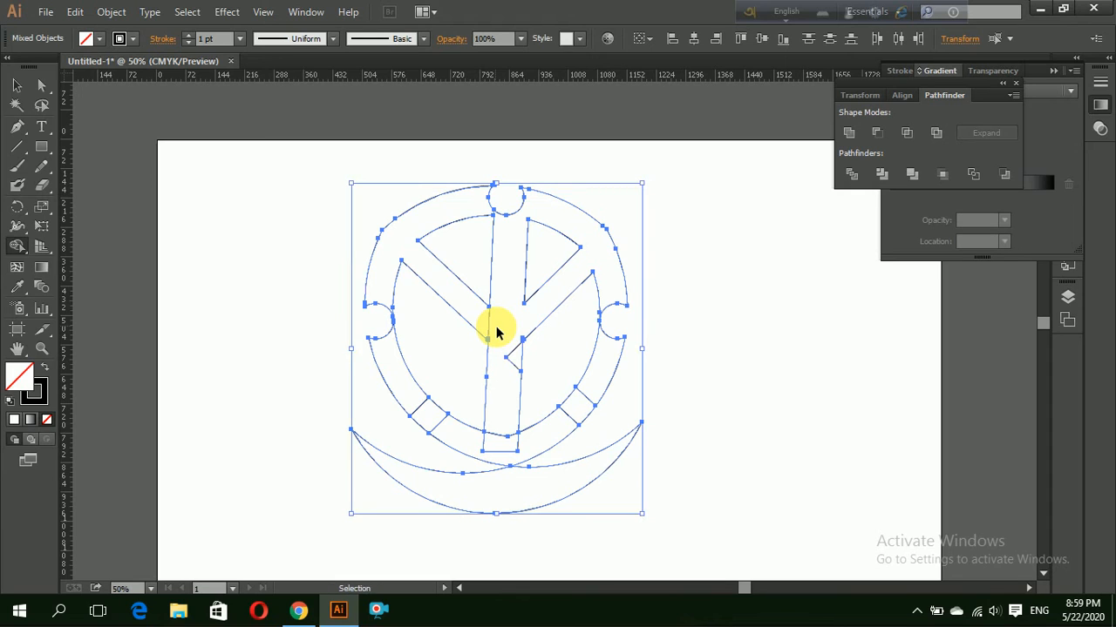
pyautogui.hotkey('ctrl', 'z')
pyautogui.hotkey('ctrl', 'z')
pyautogui.hotkey('ctrl', 'z')
pyautogui.hotkey('ctrl', 'z')
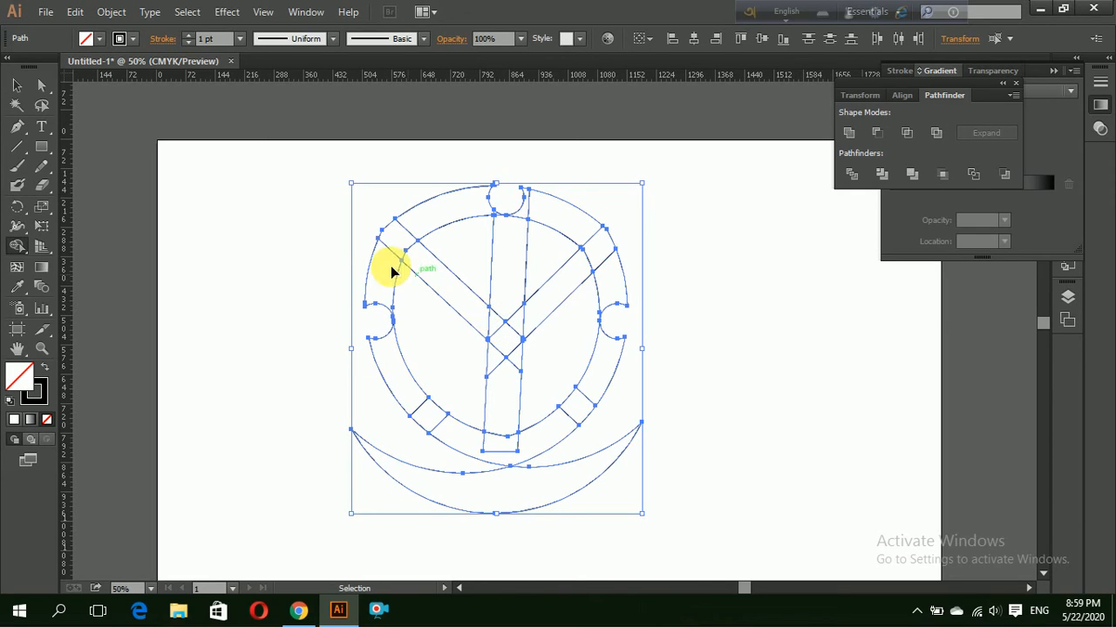
# Delete the near-vertical bar's upper part inside the inner outline and the lower-left diagonal arm with its adjoining area, leaving a Y shape.
pyautogui.click(205, 260)
pyautogui.click(490, 292)
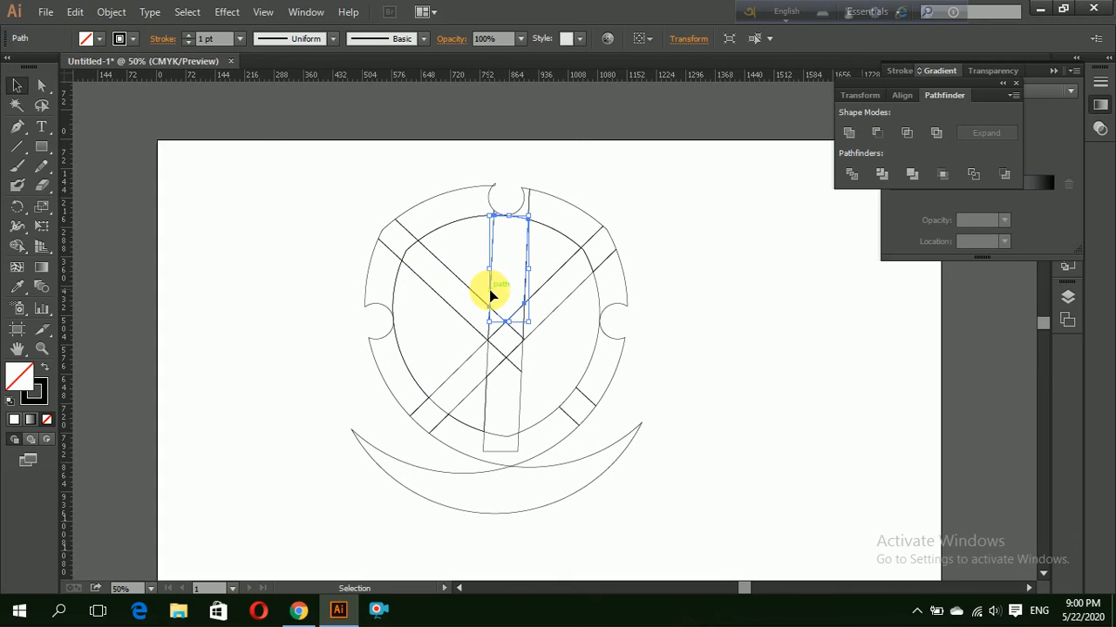
pyautogui.press('Delete')
pyautogui.click(491, 290)
pyautogui.press('Delete')
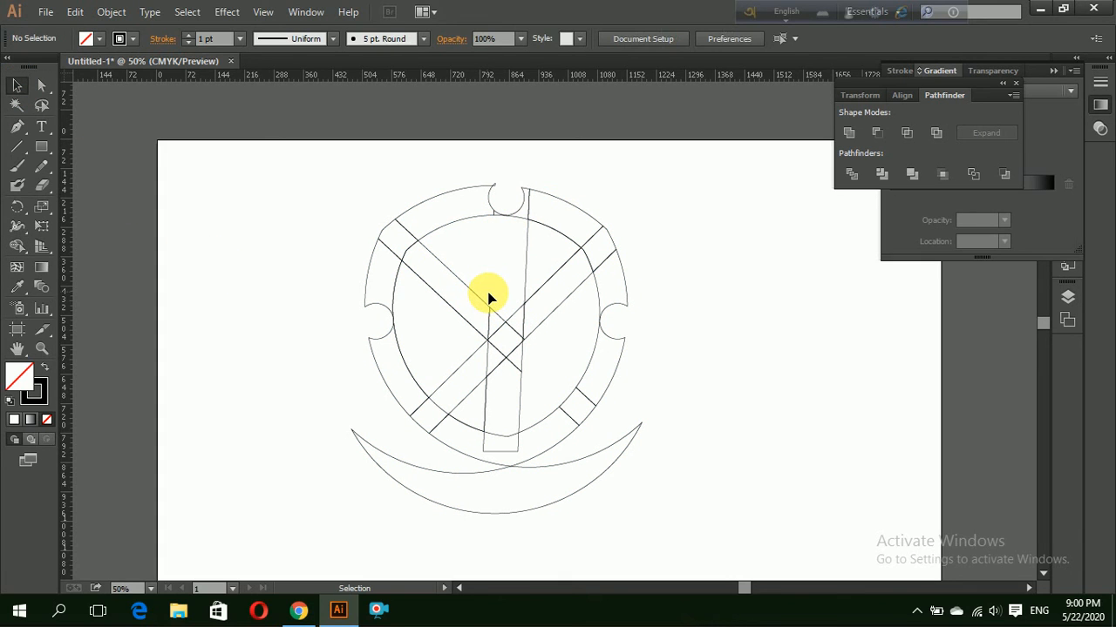
pyautogui.click(522, 281)
pyautogui.press('Delete')
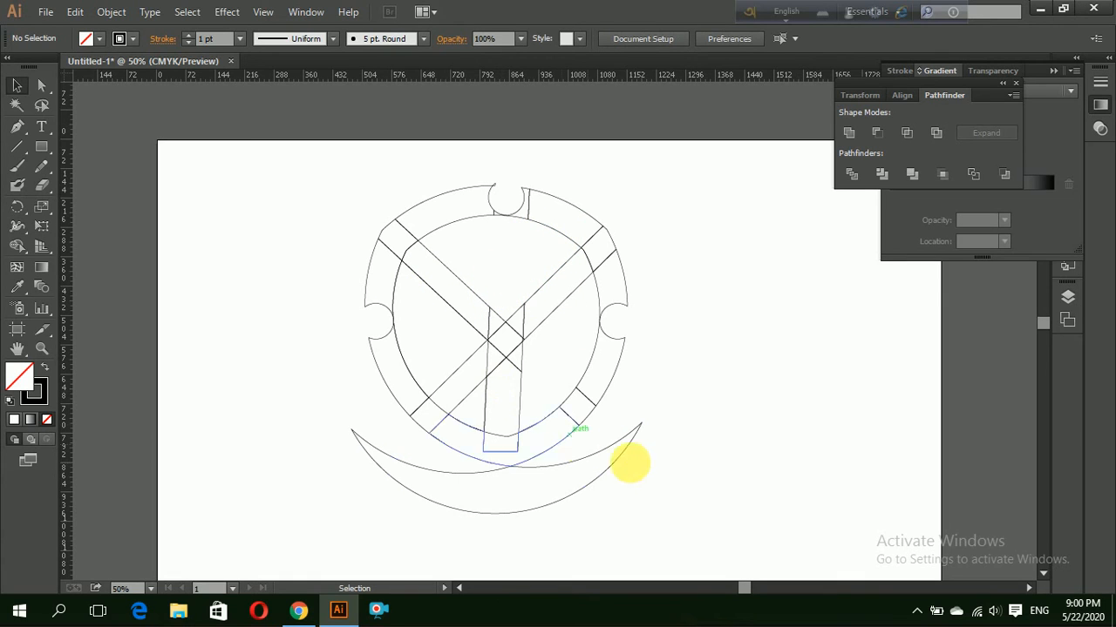
pyautogui.click(452, 407)
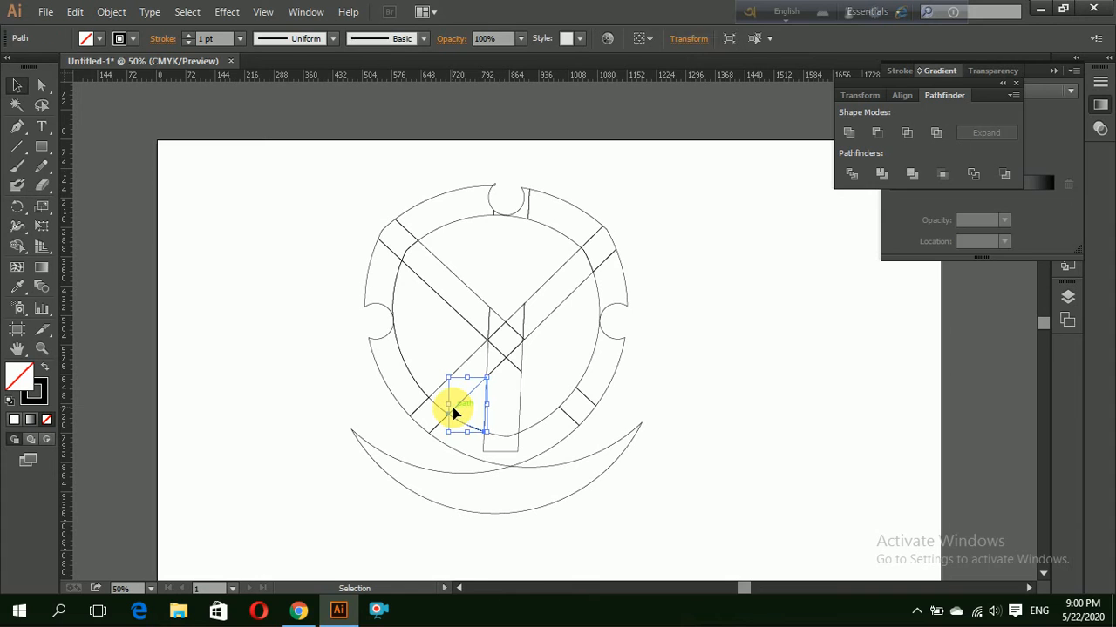
pyautogui.press('Delete')
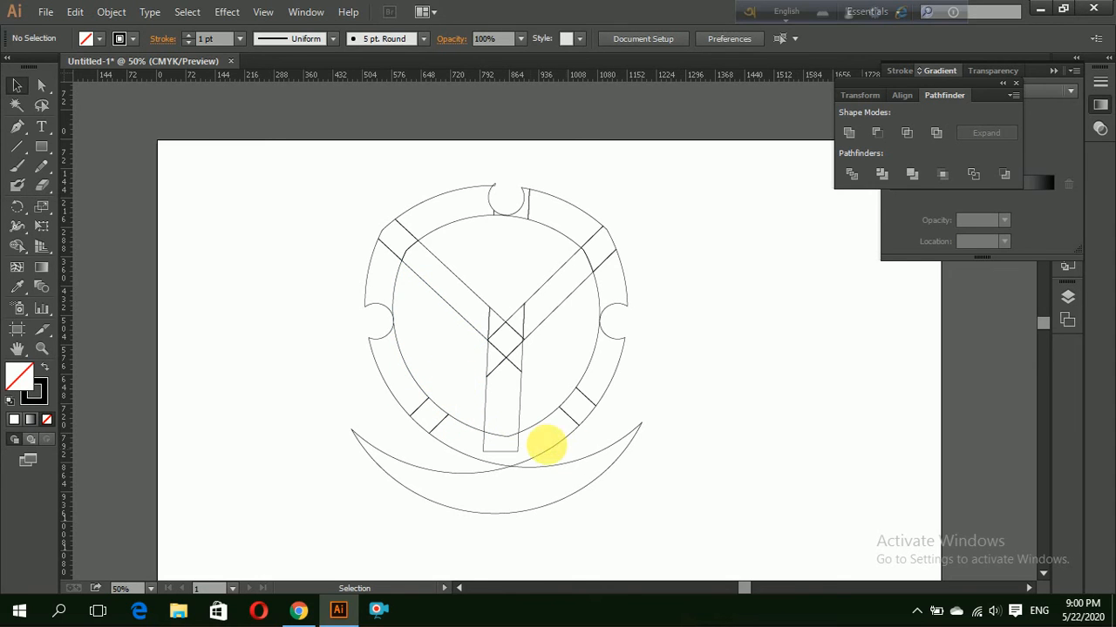
# Merge the upper band pieces with the bar ends crossing them, using the Shape Builder tool on the whole logo.
pyautogui.moveTo(327, 181); pyautogui.dragTo(634, 504)
pyautogui.click(670, 522)
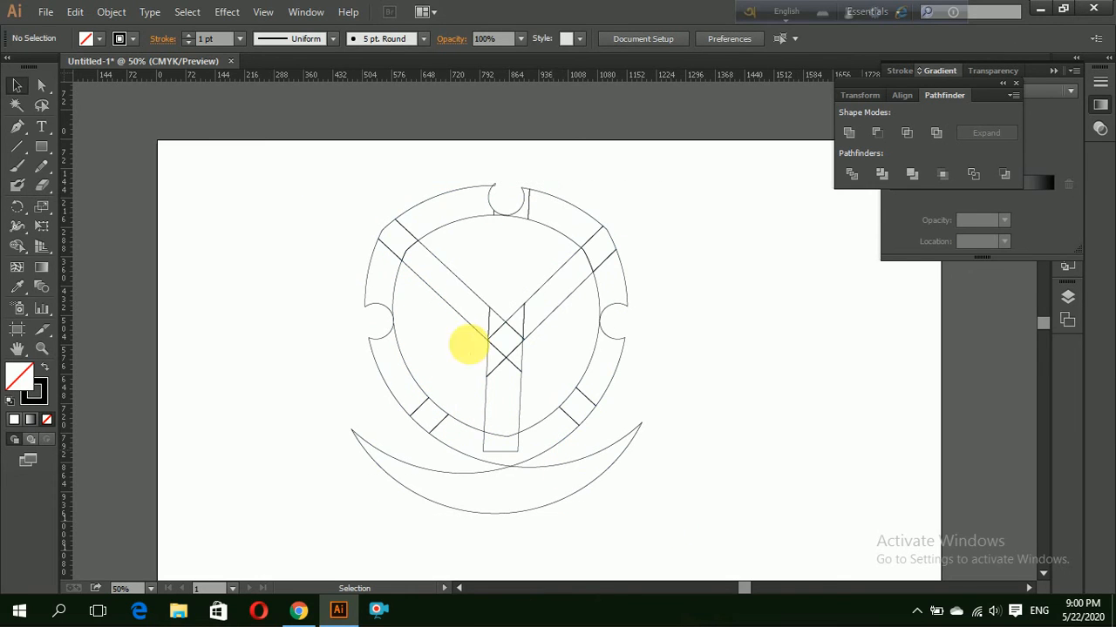
pyautogui.moveTo(311, 180); pyautogui.dragTo(682, 534)
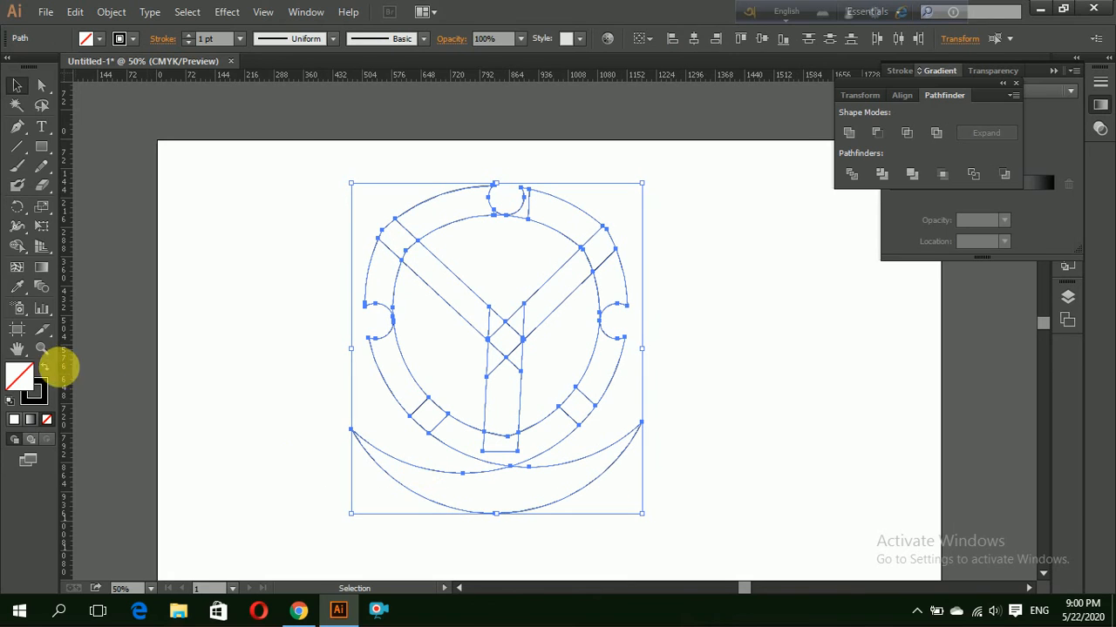
pyautogui.click(16, 245)
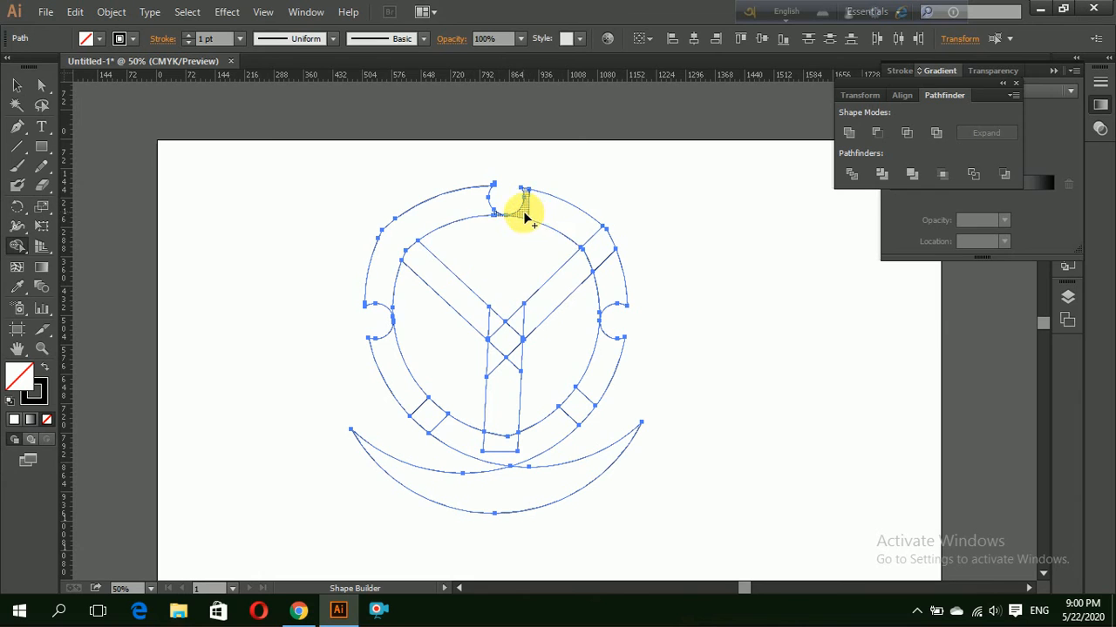
pyautogui.moveTo(577, 230); pyautogui.dragTo(610, 274)
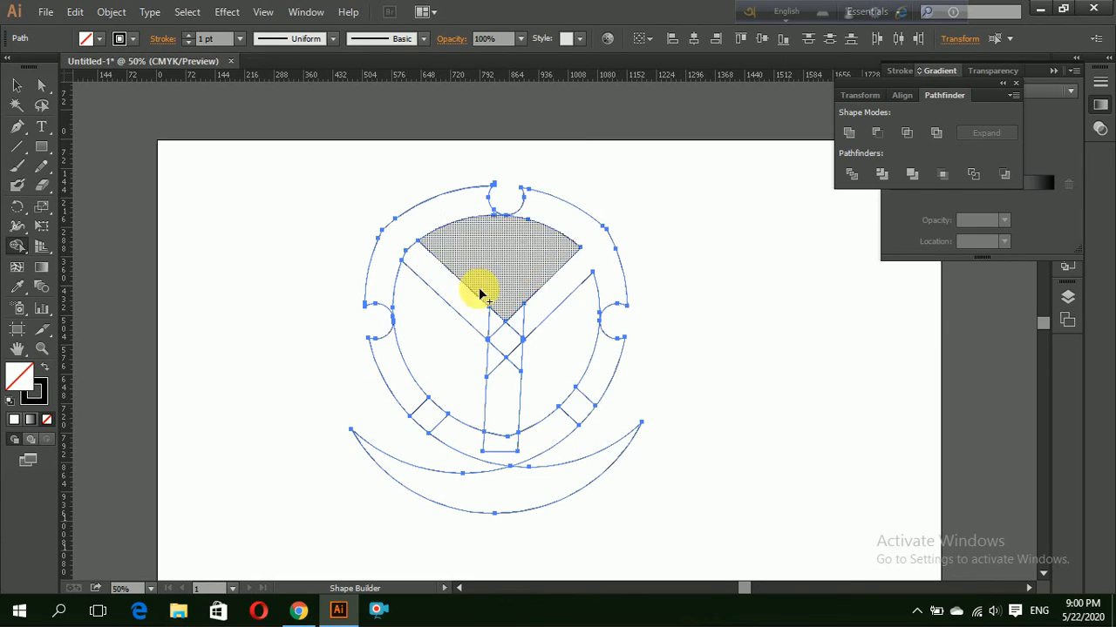
# Merge the Y-shaped inner bars and the lower band segments into the notched band, keeping the crescent separate.
pyautogui.moveTo(400, 246)
pyautogui.mouseDown()
pyautogui.moveTo(515, 331)
pyautogui.moveTo(494, 366)
pyautogui.moveTo(518, 351)
pyautogui.moveTo(512, 369)
pyautogui.moveTo(506, 355)
pyautogui.moveTo(490, 443)
pyautogui.moveTo(528, 448)
pyautogui.mouseUp()
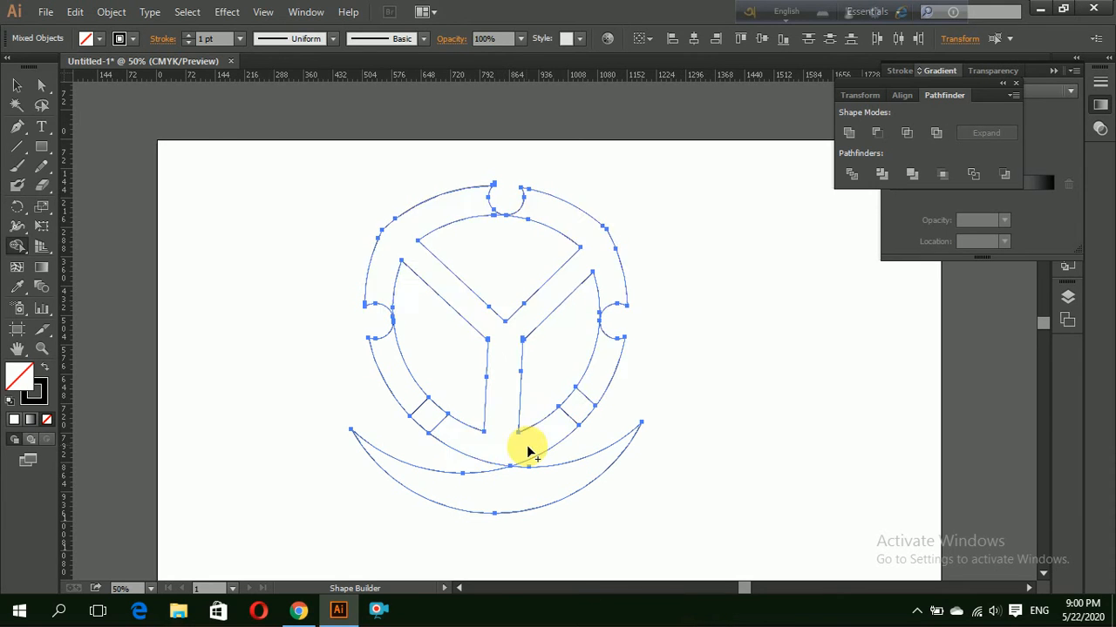
pyautogui.moveTo(424, 406); pyautogui.dragTo(461, 435)
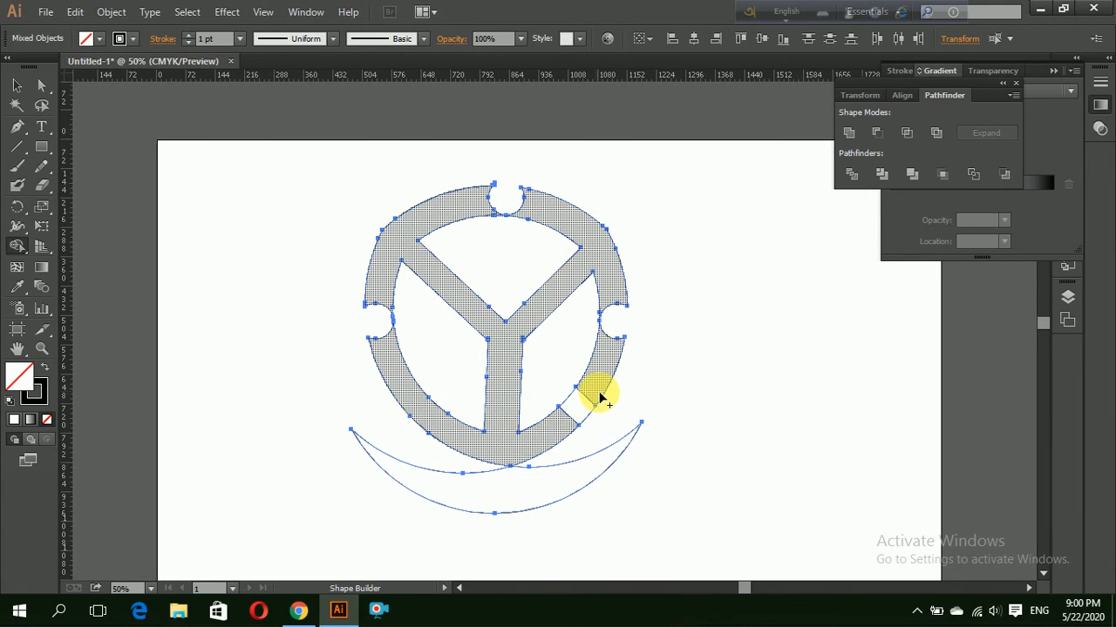
pyautogui.moveTo(598, 391); pyautogui.dragTo(508, 476)
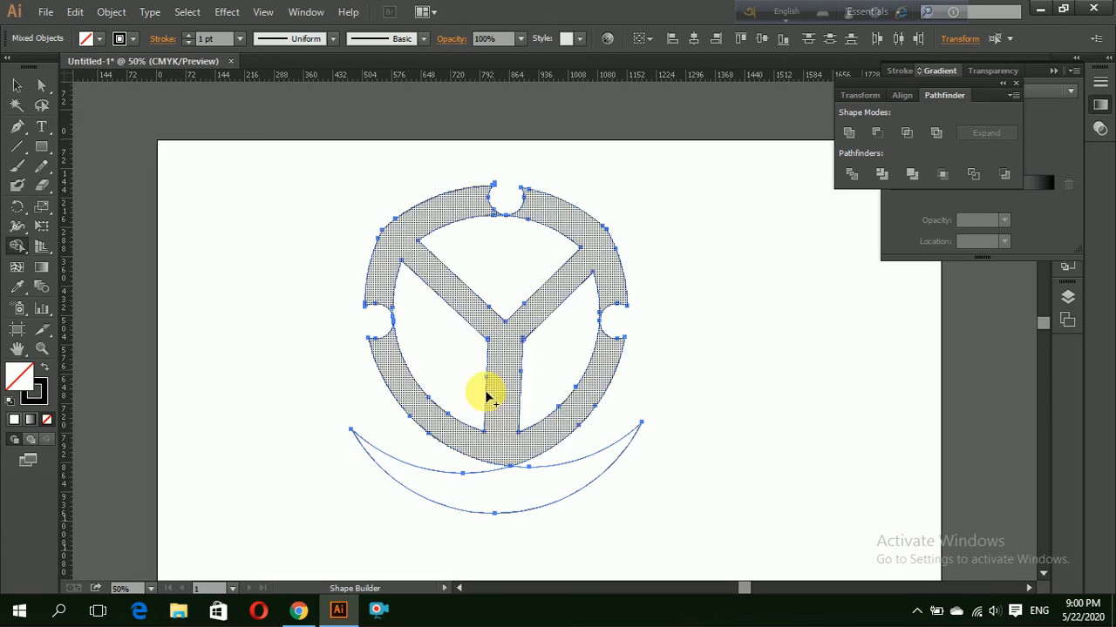
pyautogui.click(16, 88)
pyautogui.click(224, 350)
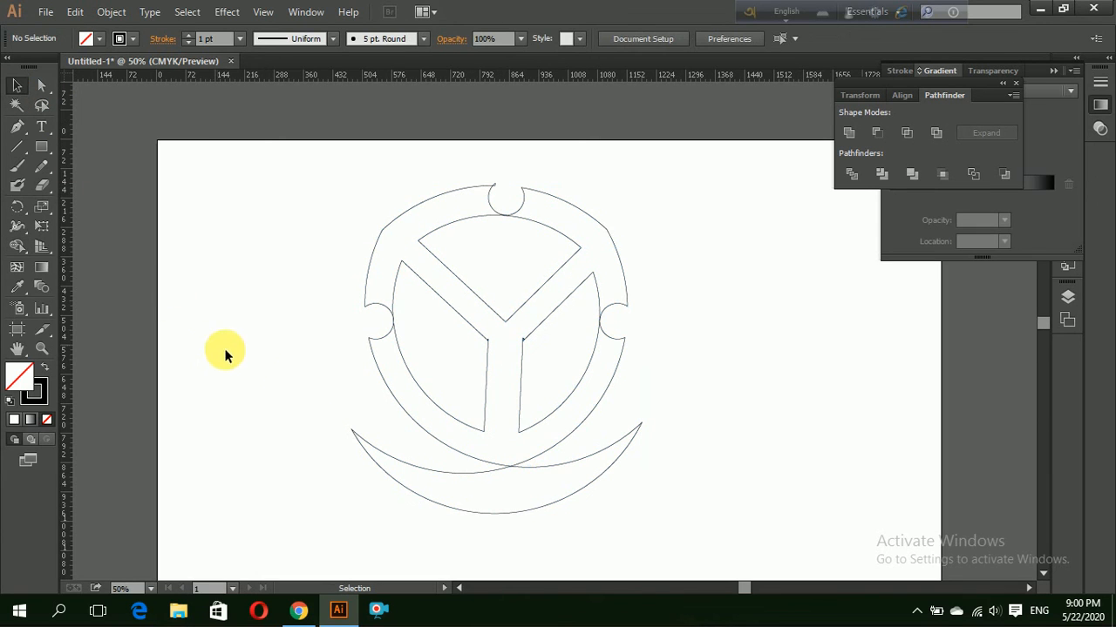
# Fill the notched band with its Y bars and the crescent with blue 0E28AA.
pyautogui.click(508, 464)
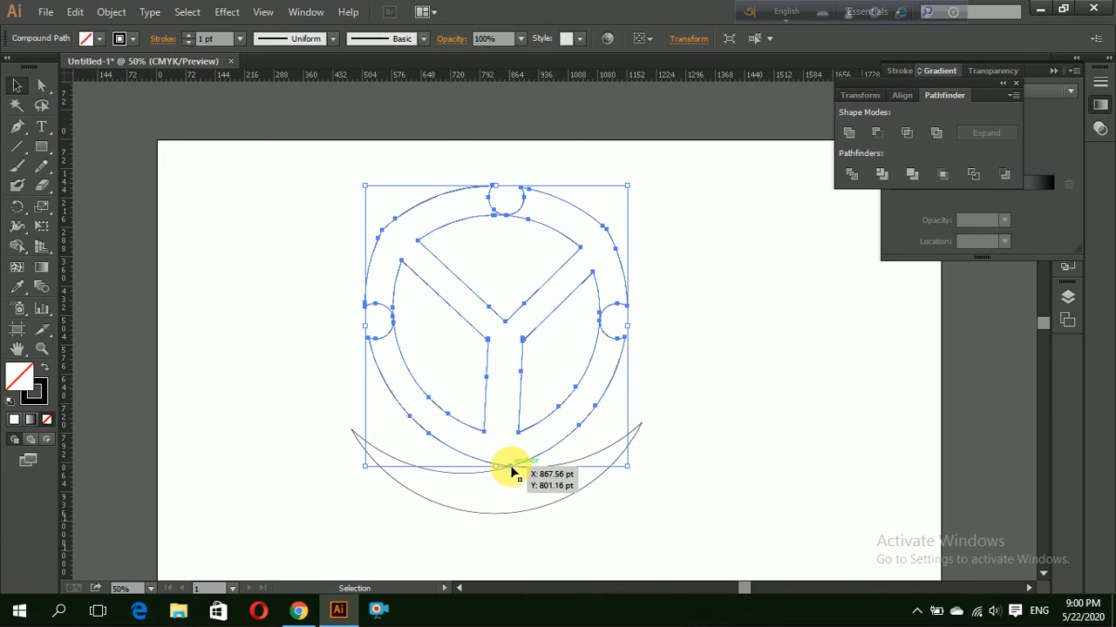
pyautogui.click(465, 483)
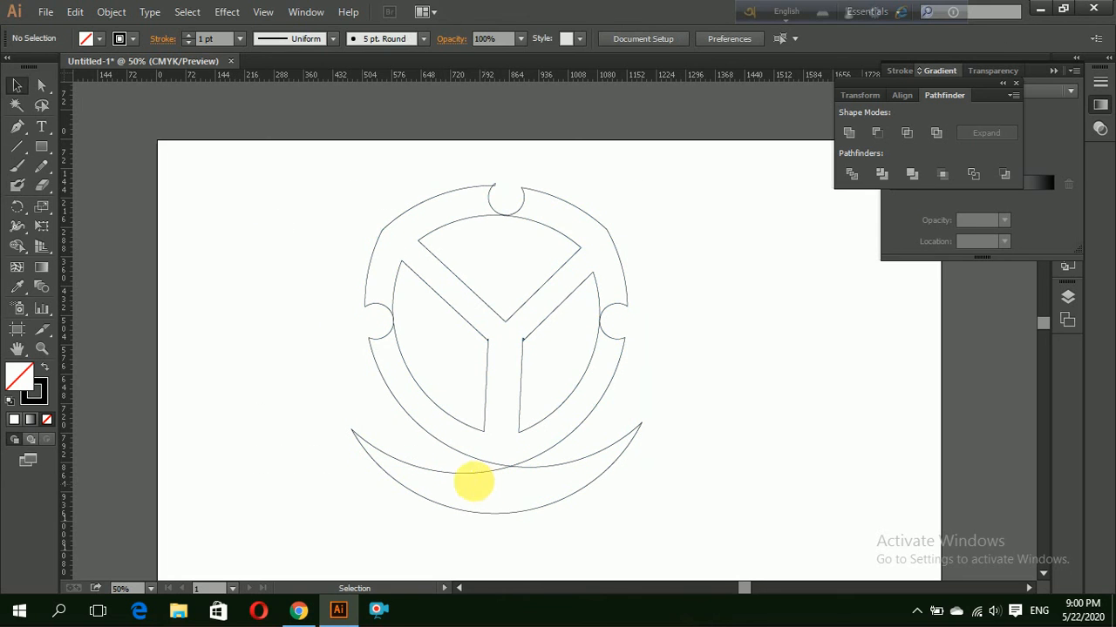
pyautogui.moveTo(252, 245)
pyautogui.mouseDown()
pyautogui.moveTo(486, 475)
pyautogui.moveTo(482, 540)
pyautogui.mouseUp()
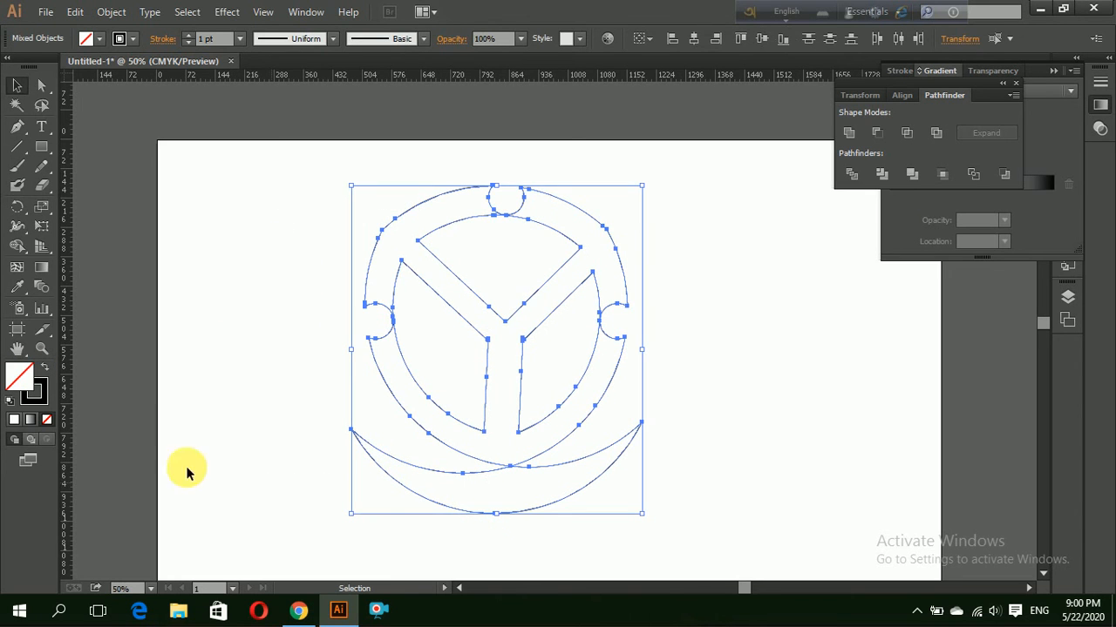
pyautogui.doubleClick(16, 390)
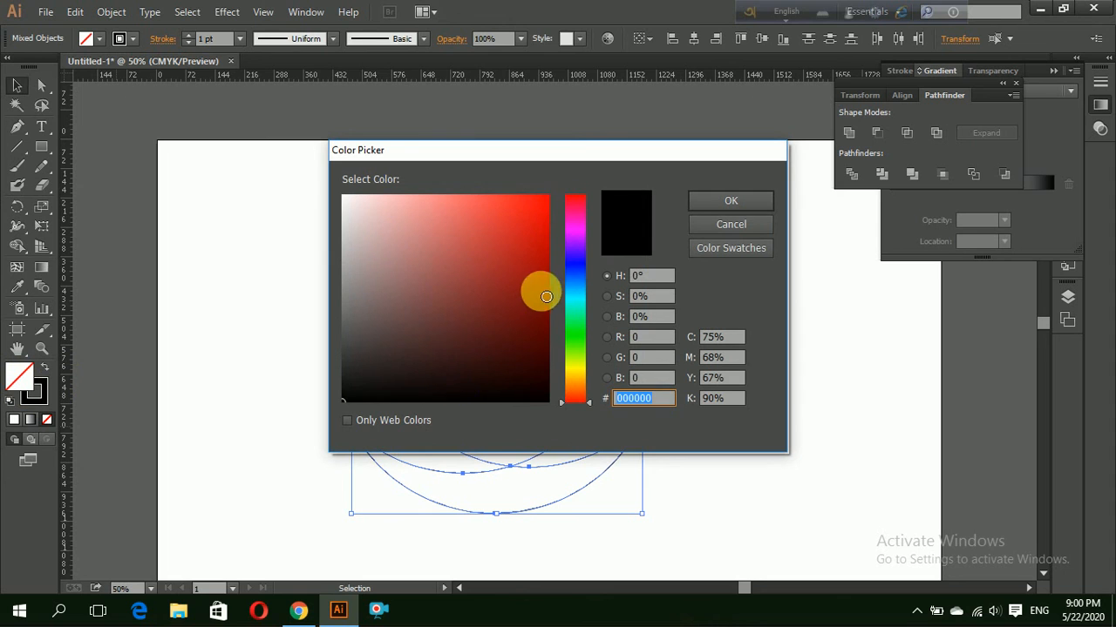
pyautogui.click(574, 270)
pyautogui.click(533, 263)
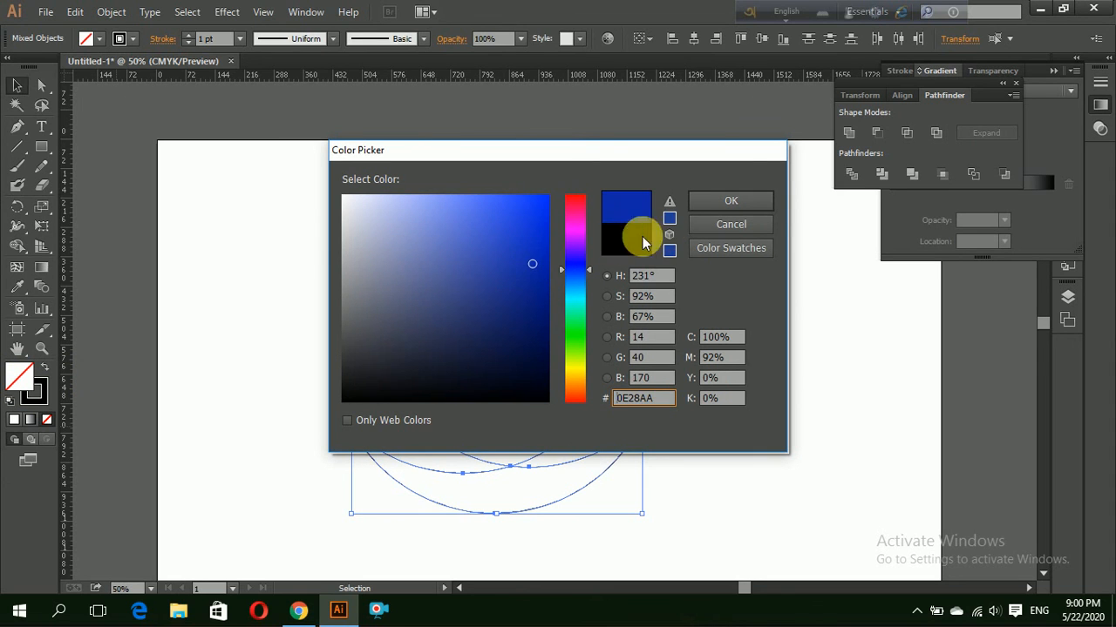
pyautogui.click(765, 202)
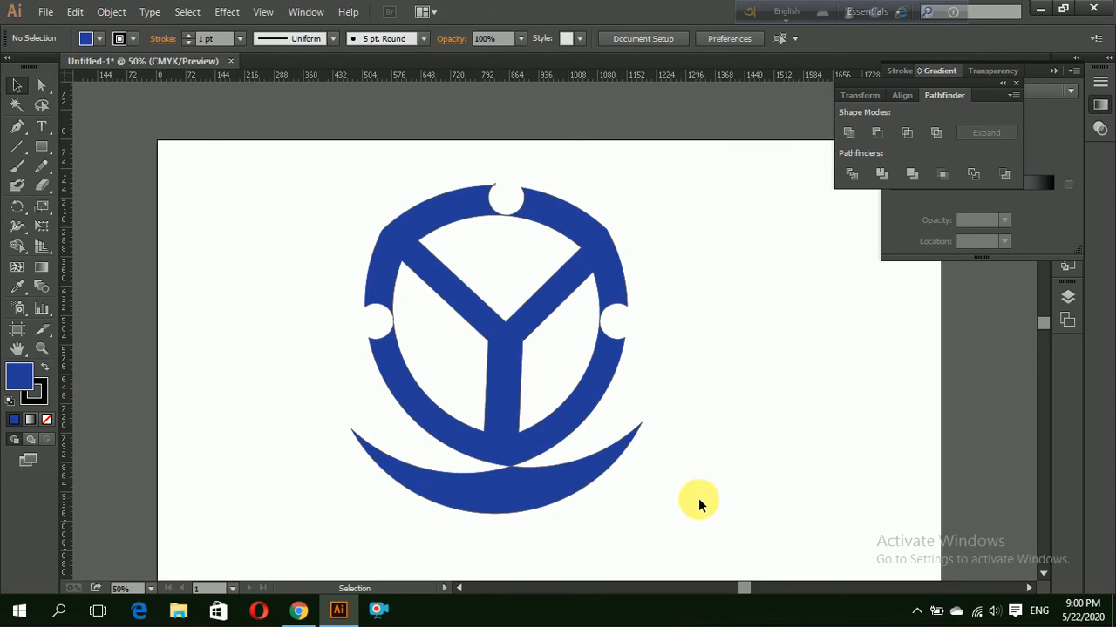
# Delete the crescent below the notched band.
pyautogui.click(557, 498)
pyautogui.press('Delete')
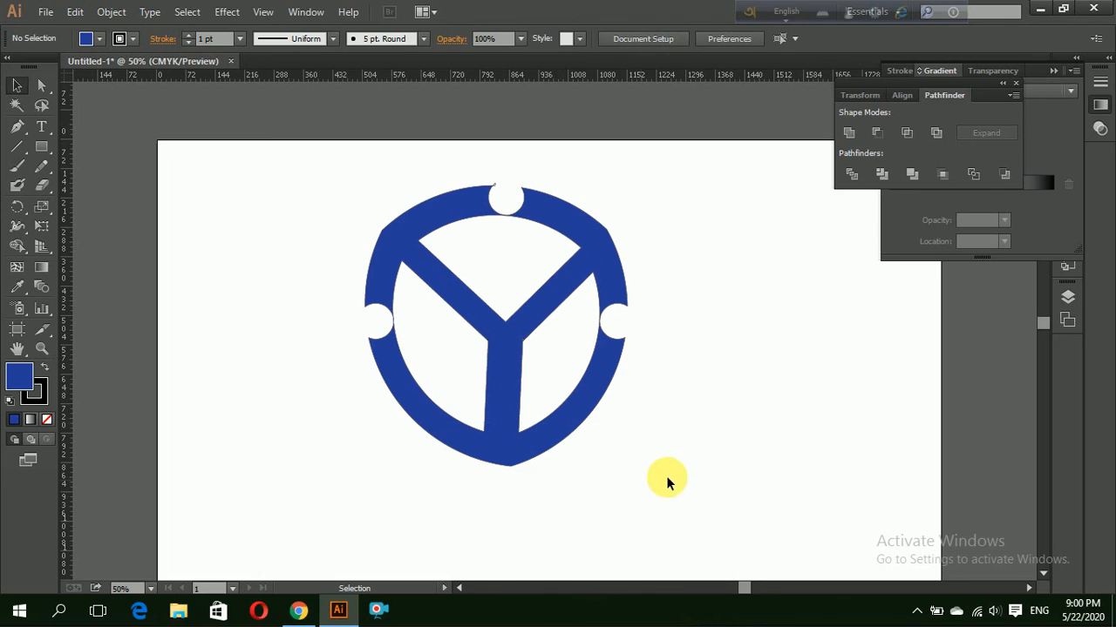
pyautogui.scroll(1, 707, 457)
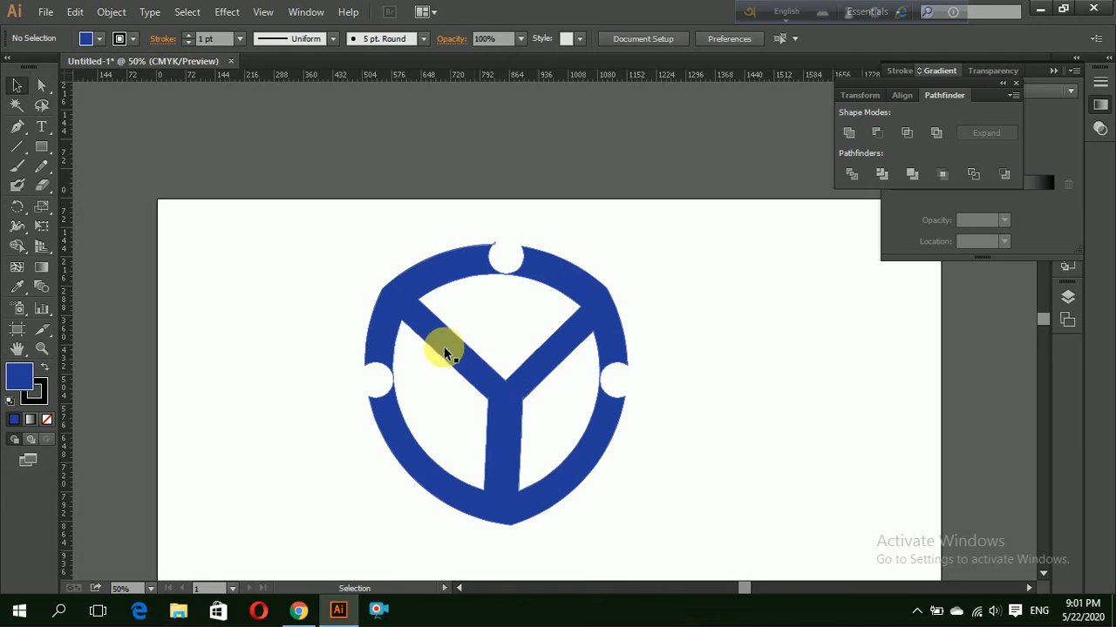
# Fill the notched Y-shaped emblem with yellow-green and remove its stroke.
pyautogui.click(381, 344)
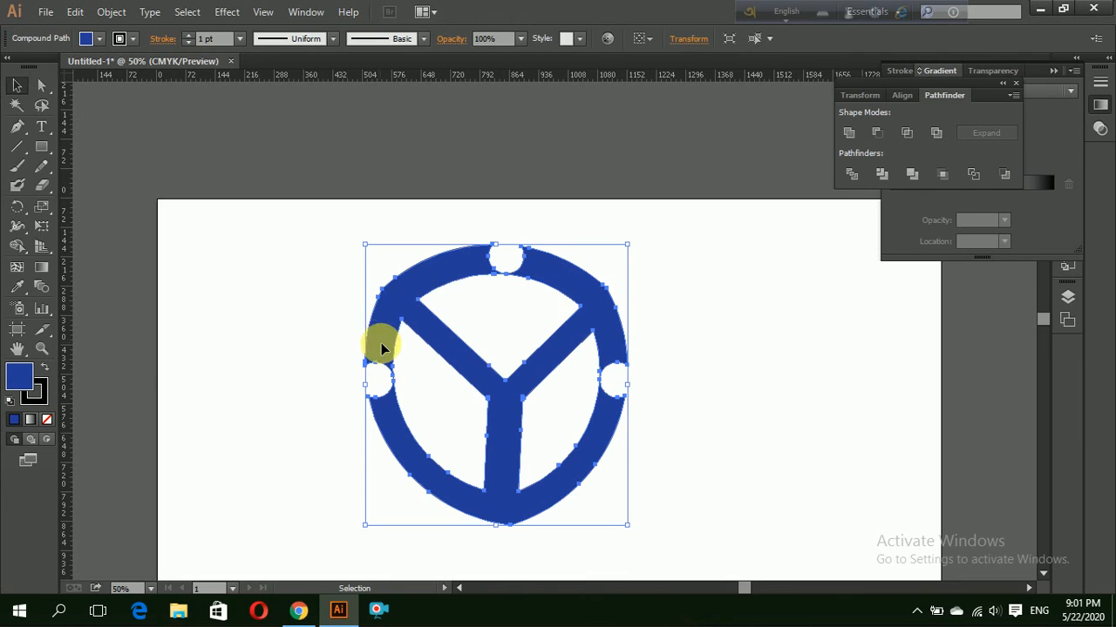
pyautogui.doubleClick(28, 383)
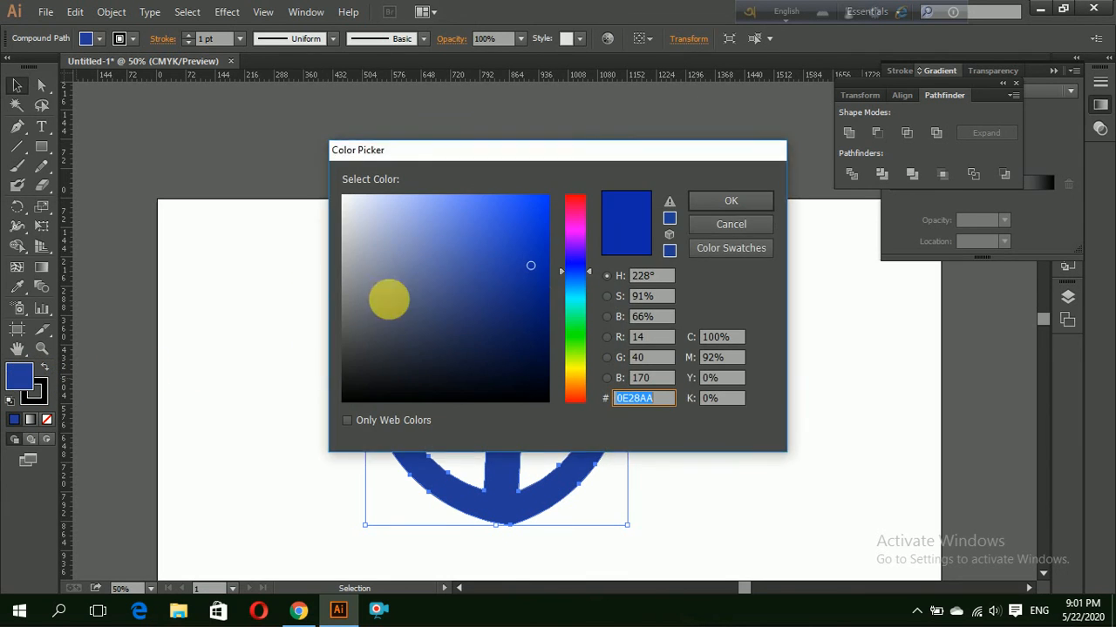
pyautogui.click(569, 357)
pyautogui.moveTo(515, 244)
pyautogui.mouseDown()
pyautogui.moveTo(511, 212)
pyautogui.moveTo(540, 209)
pyautogui.mouseUp()
pyautogui.click(754, 200)
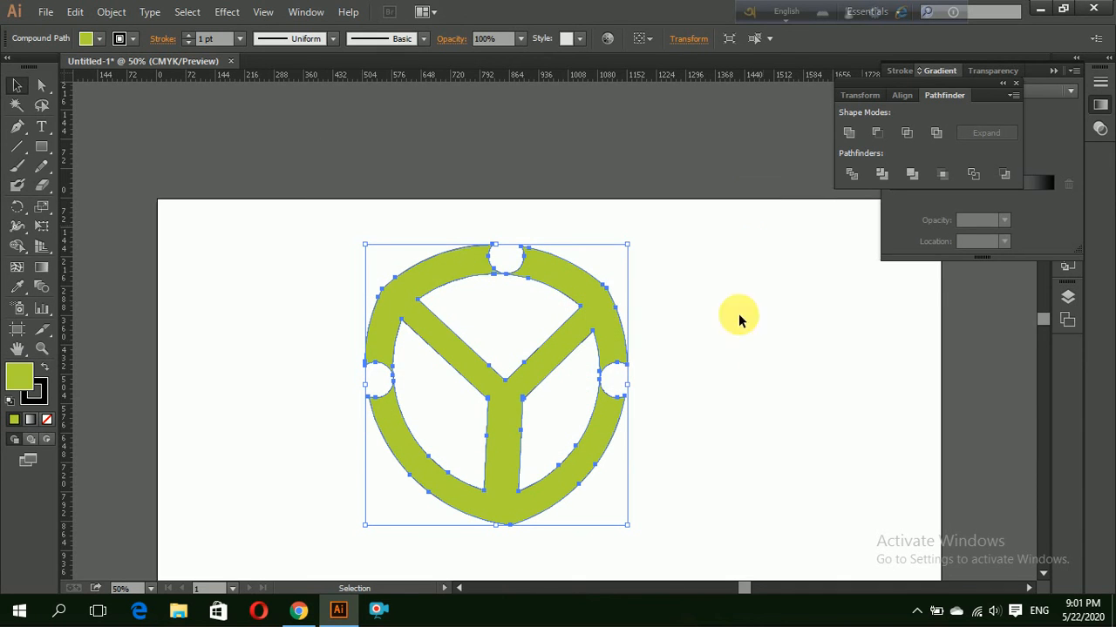
pyautogui.click(712, 353)
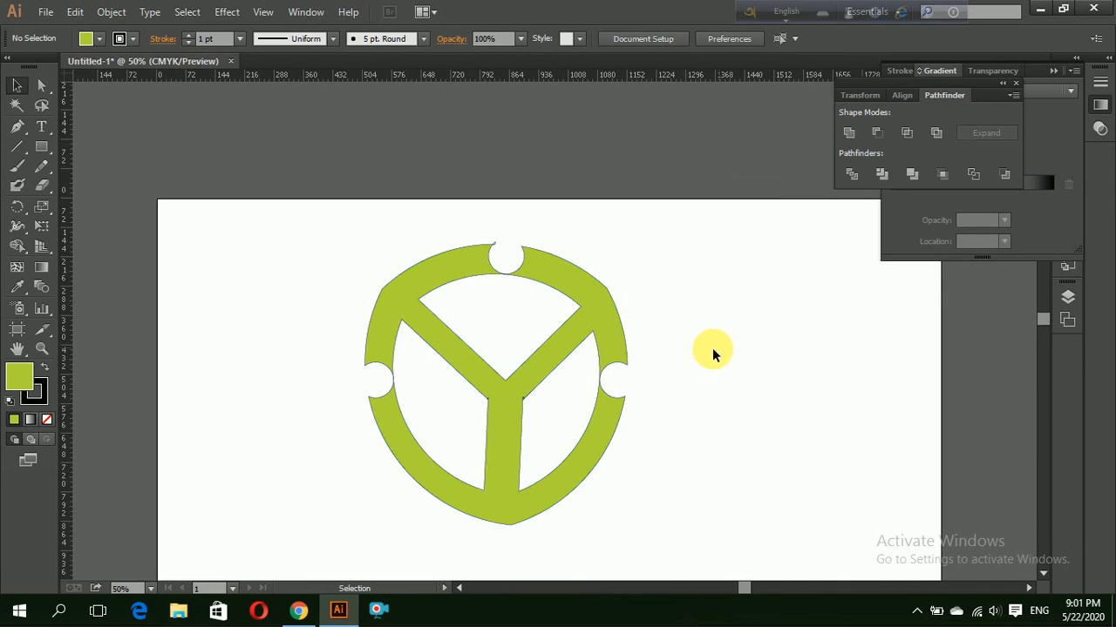
pyautogui.click(385, 306)
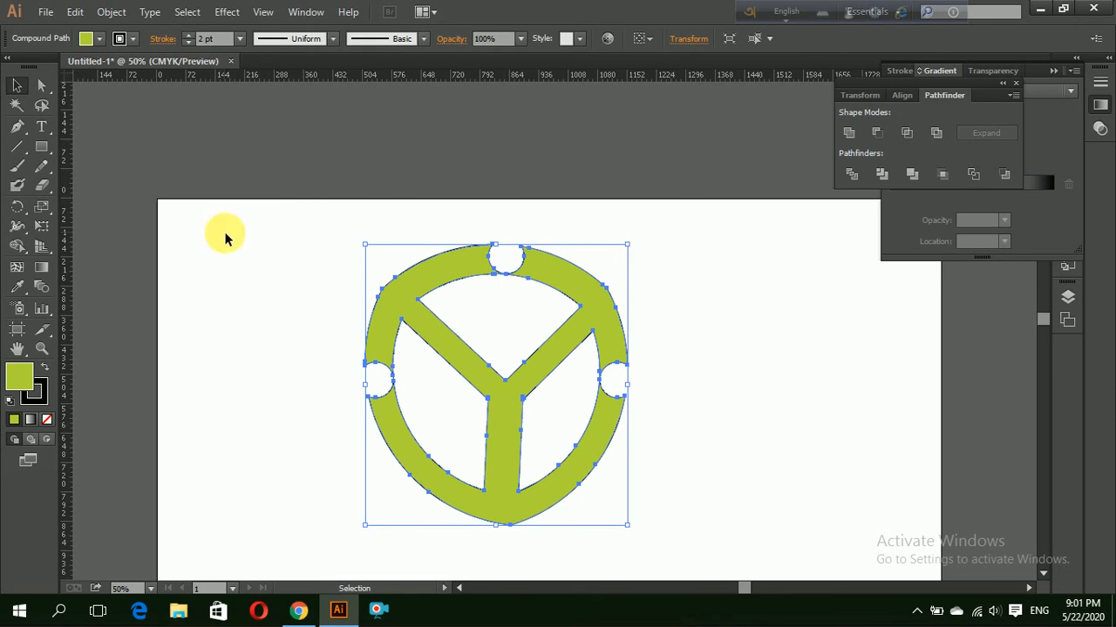
pyautogui.click(287, 317)
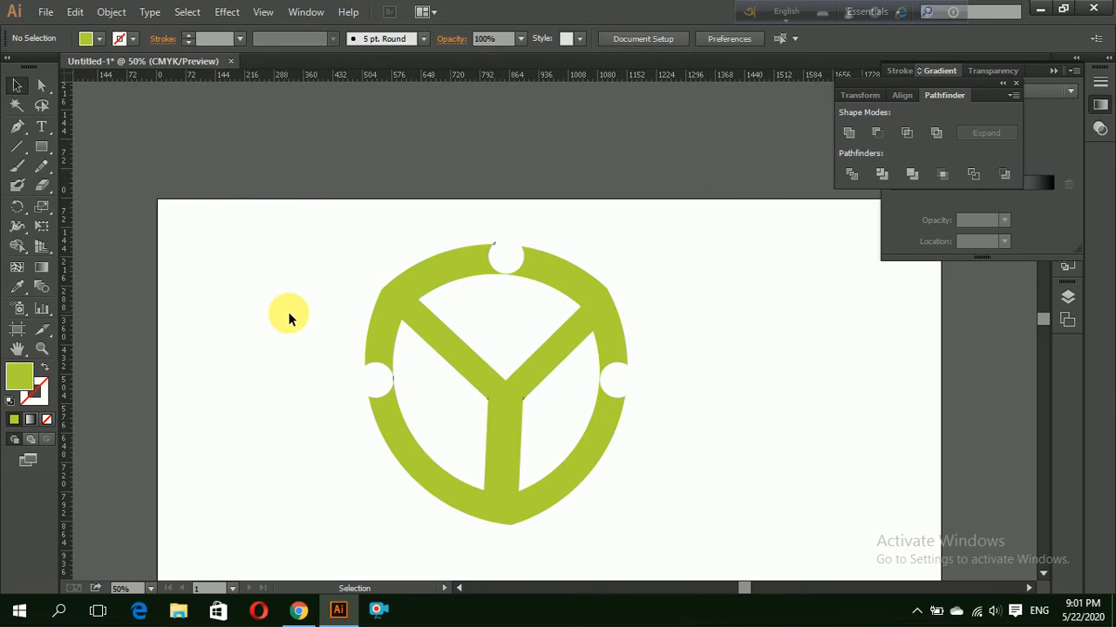
# Replace the emblem's fill with a linear gradient running from dark blue to yellow.
pyautogui.scroll(-1, 797, 417)
pyautogui.click(441, 282)
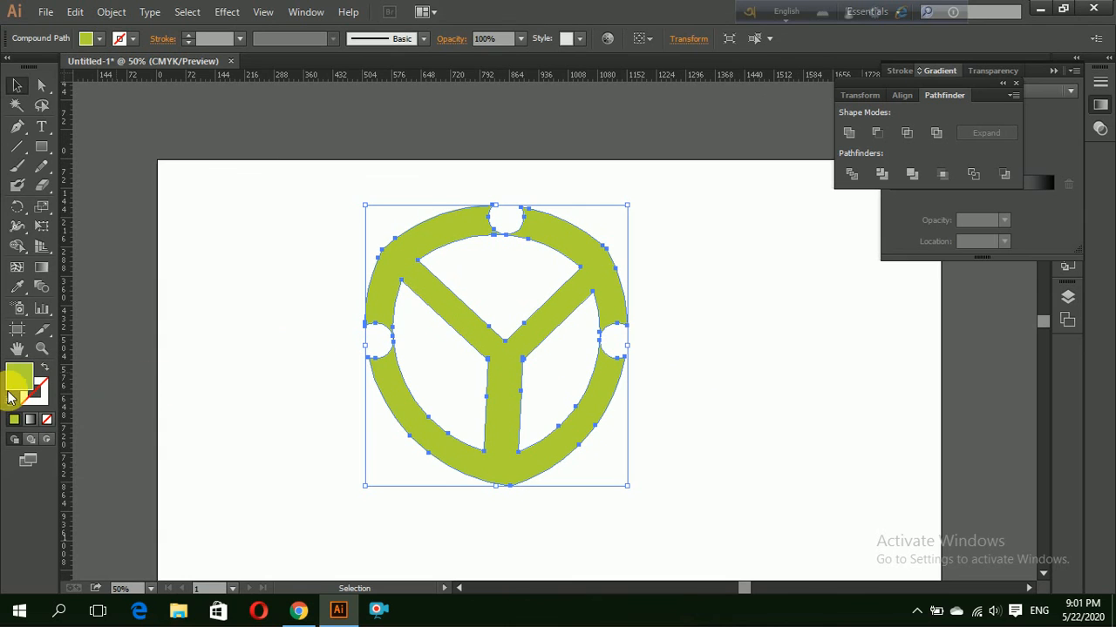
pyautogui.click(46, 279)
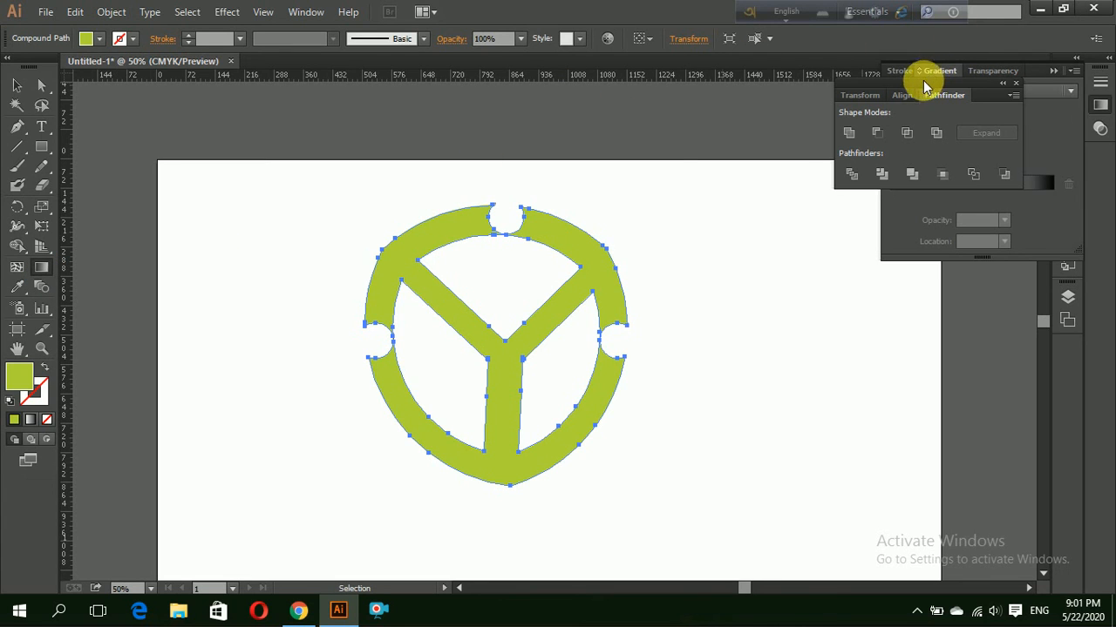
pyautogui.moveTo(924, 82); pyautogui.dragTo(726, 99)
pyautogui.doubleClick(891, 199)
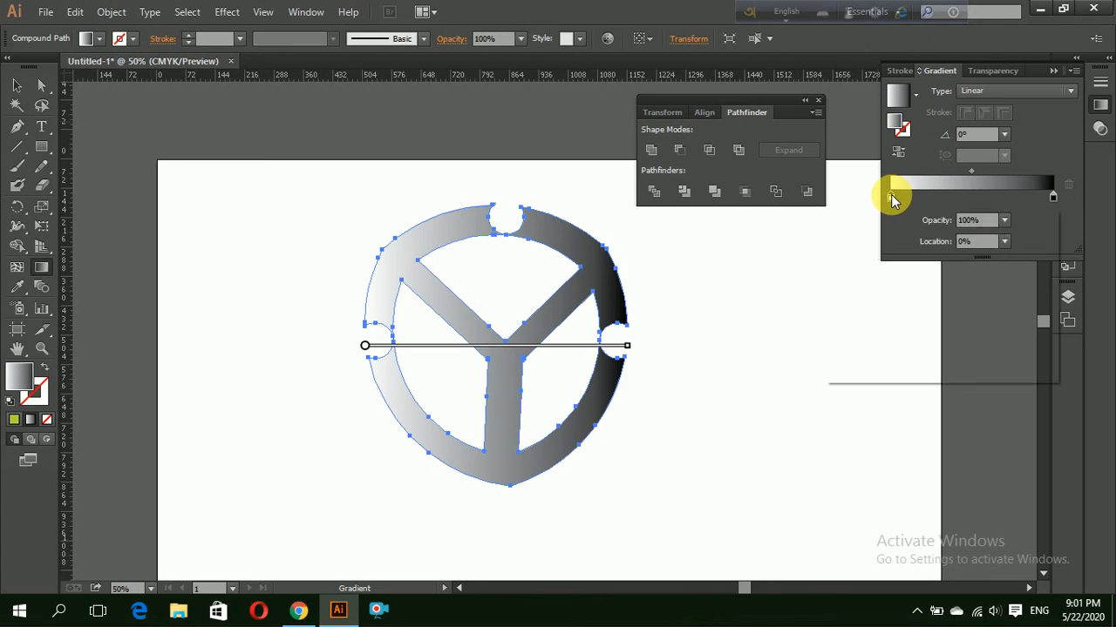
pyautogui.click(931, 249)
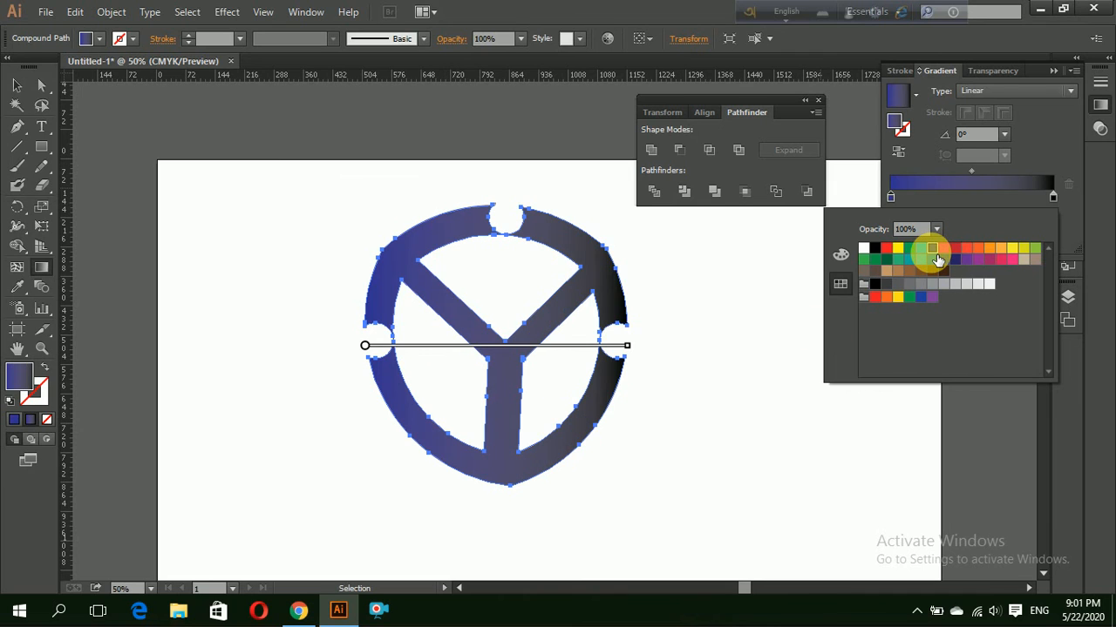
pyautogui.doubleClick(1054, 197)
pyautogui.click(898, 249)
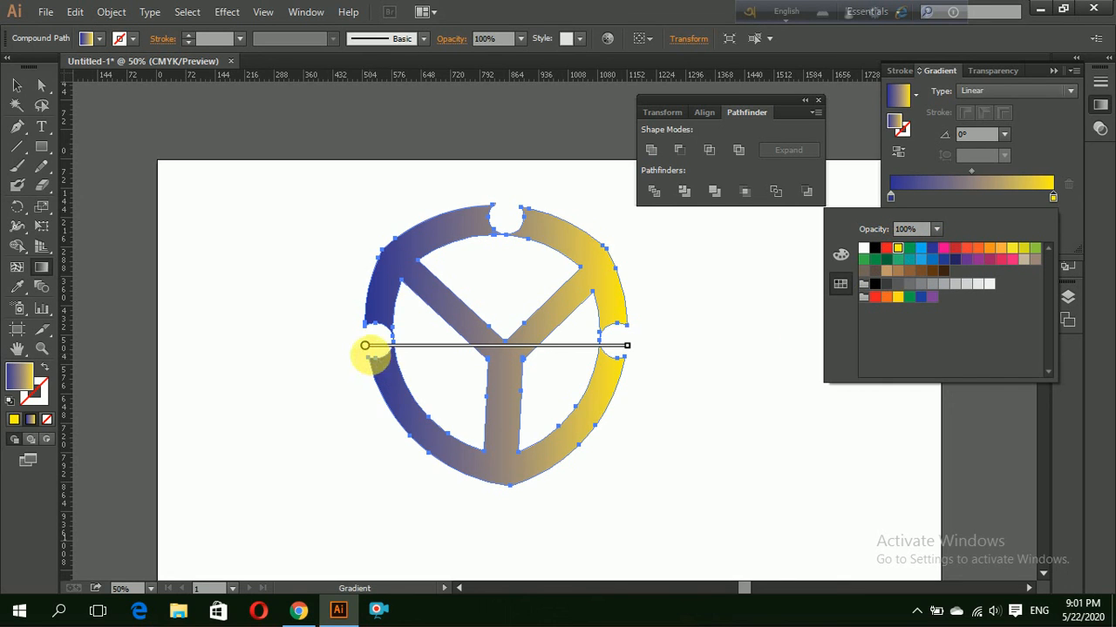
# Shift the blue-to-yellow gradient slightly to the right across the emblem.
pyautogui.moveTo(366, 346); pyautogui.dragTo(423, 349)
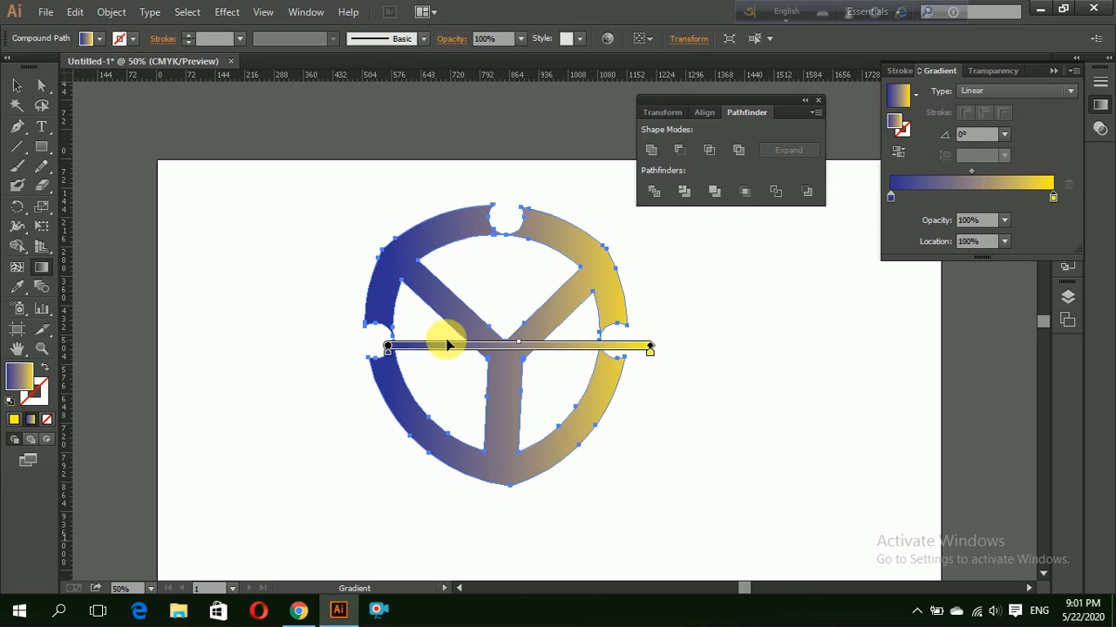
pyautogui.click(15, 87)
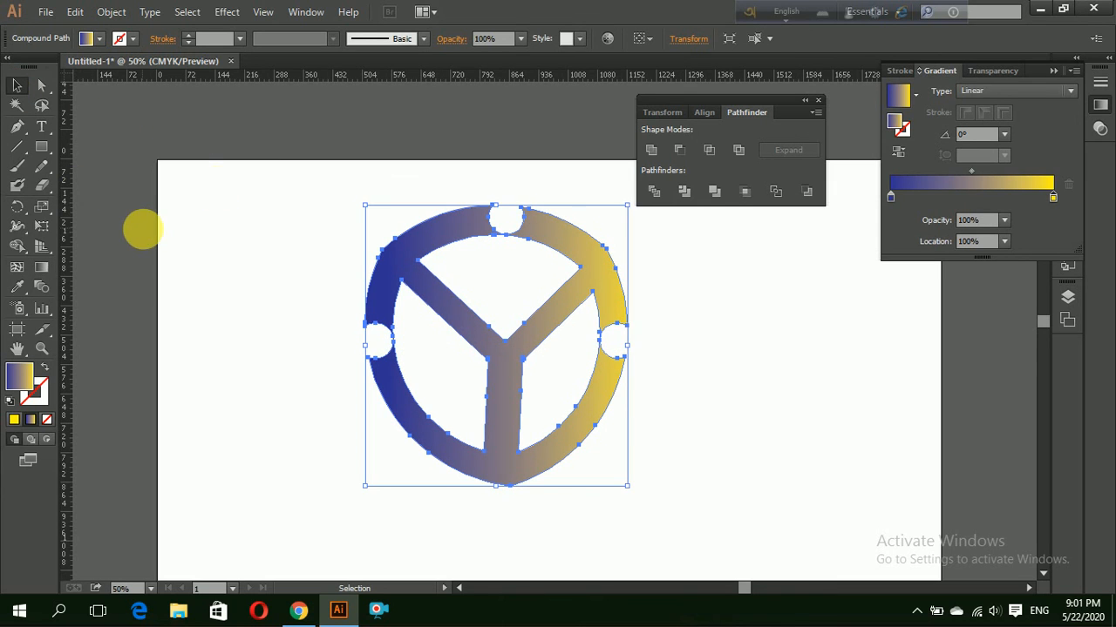
pyautogui.click(141, 230)
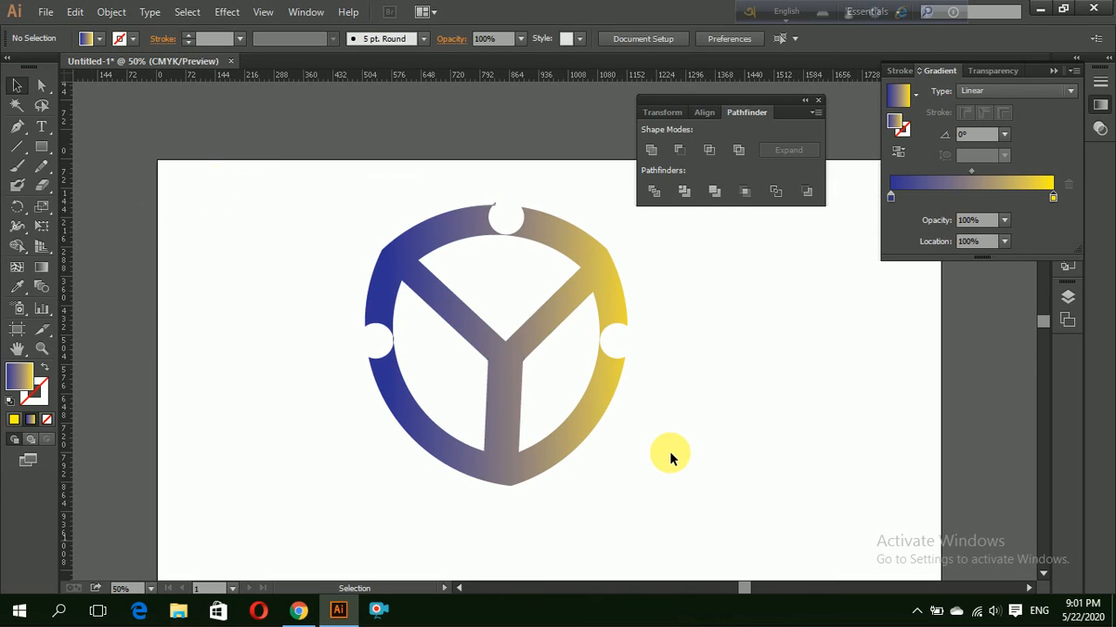
pyautogui.click(819, 103)
# Move the gradient emblem up and to the right so it is roughly centred horizontally on the artboard.
pyautogui.scroll(-3, 880, 401)
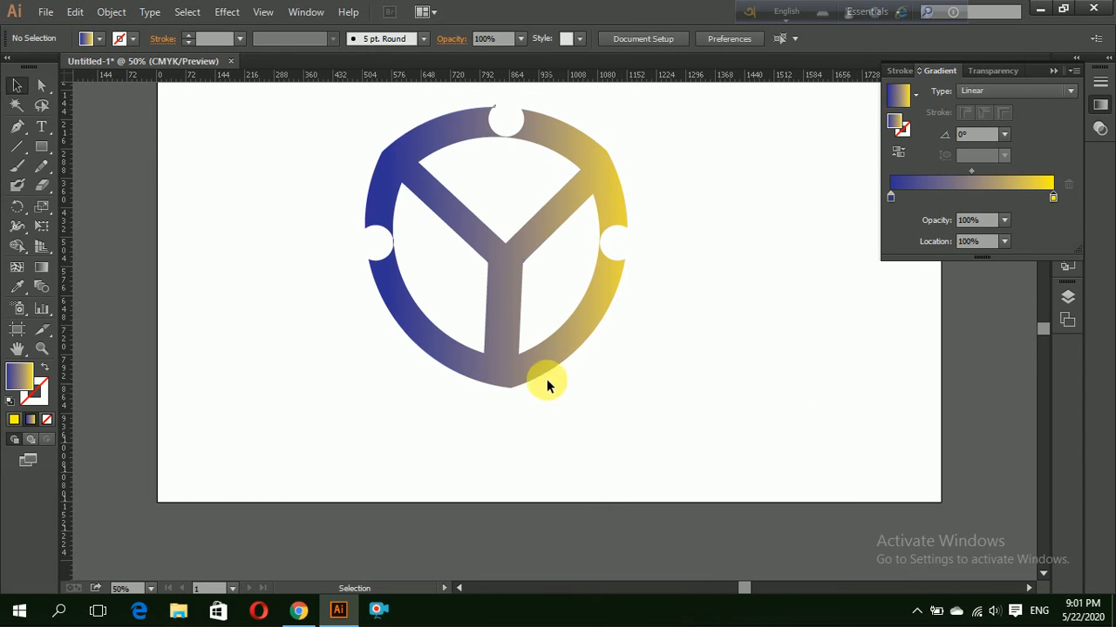
pyautogui.moveTo(548, 381); pyautogui.dragTo(569, 399)
pyautogui.click(577, 401)
pyautogui.hotkey('ctrl', '-')
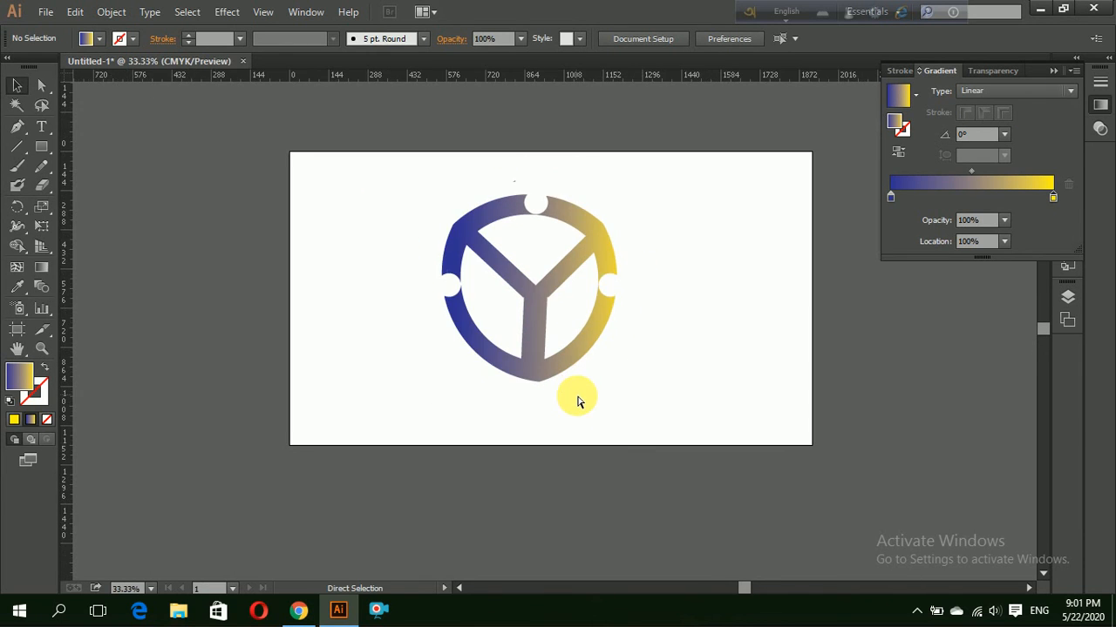
pyautogui.moveTo(559, 367); pyautogui.dragTo(578, 354)
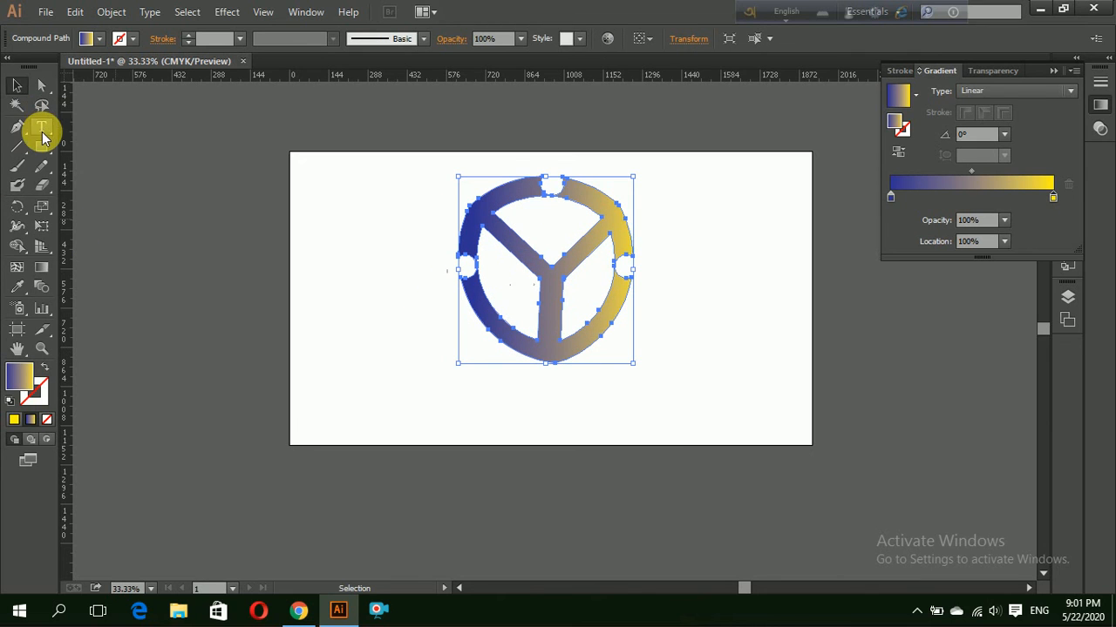
# Draw a text area directly below the emblem and enlarge it to extend past the emblem's right edge.
pyautogui.moveTo(41, 127); pyautogui.dragTo(94, 146)
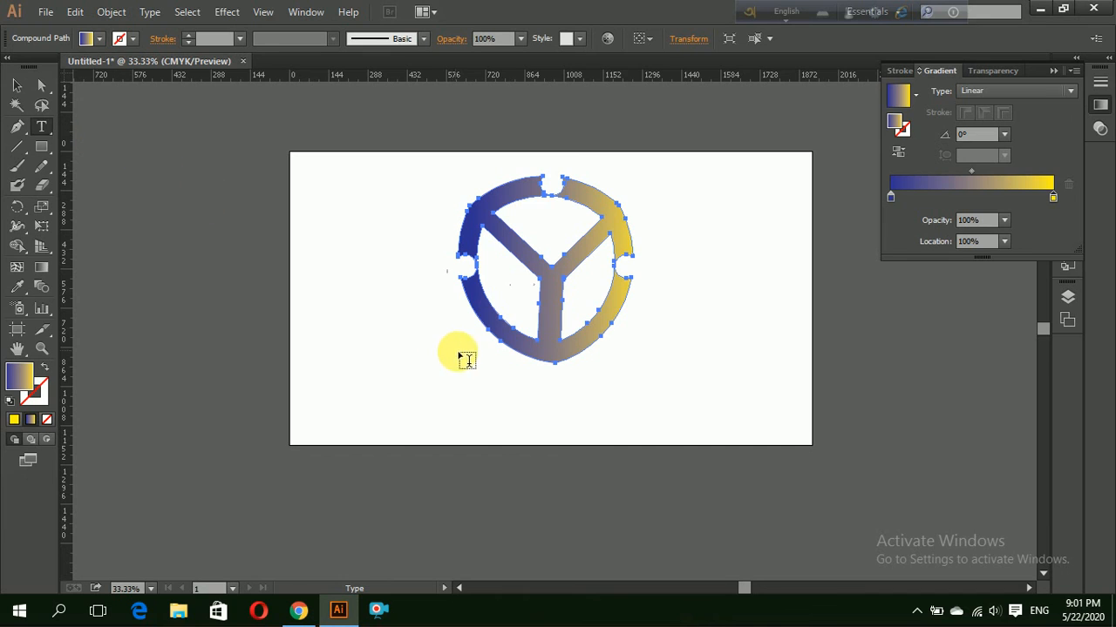
pyautogui.moveTo(441, 360); pyautogui.dragTo(502, 396)
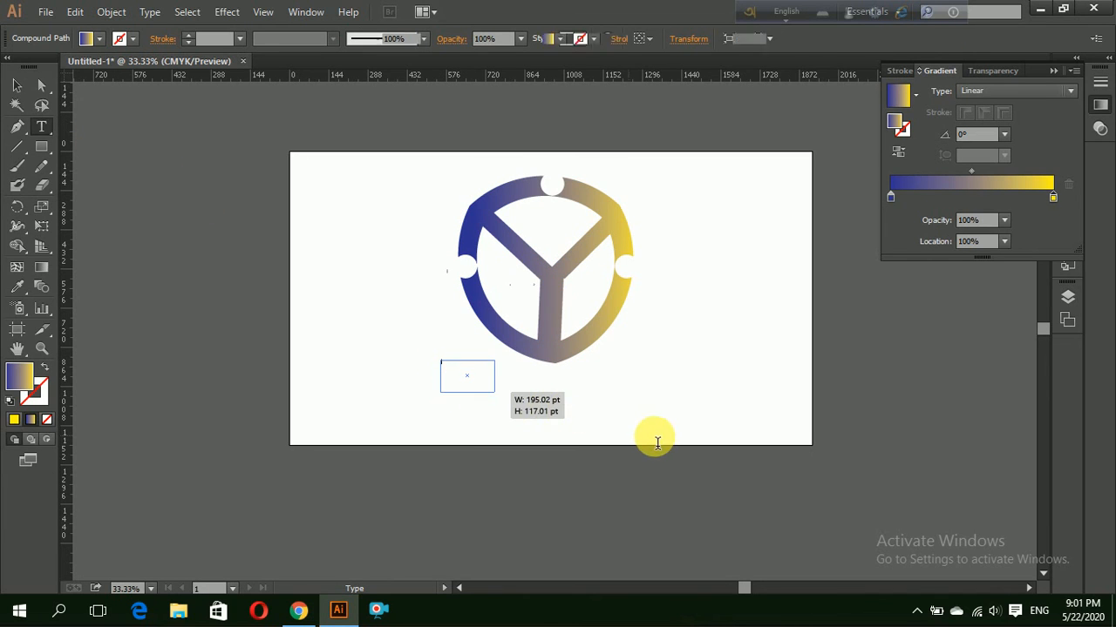
pyautogui.click(15, 87)
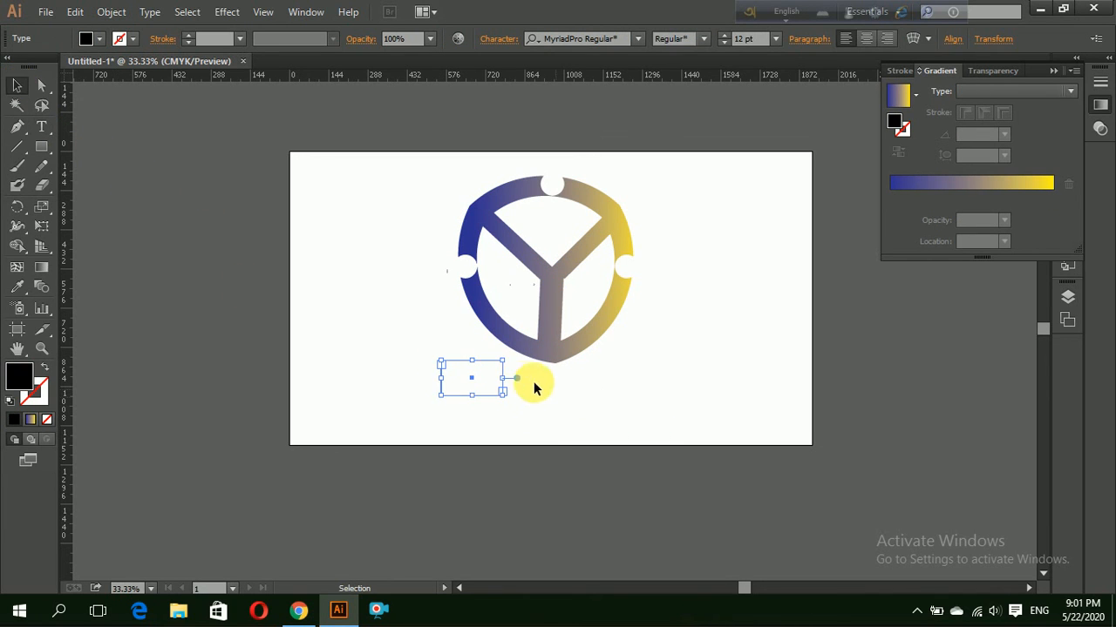
pyautogui.moveTo(507, 383); pyautogui.dragTo(715, 388)
pyautogui.moveTo(589, 399); pyautogui.dragTo(587, 420)
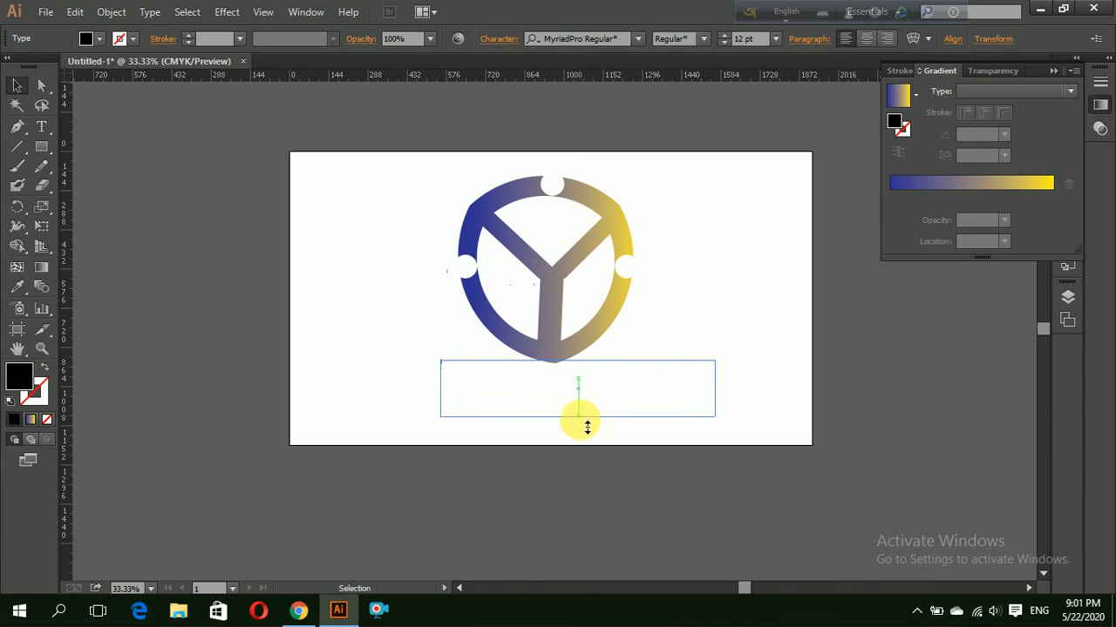
# Enter COMPANY NAME in the text area and set its font size to 72 pt.
pyautogui.click(41, 126)
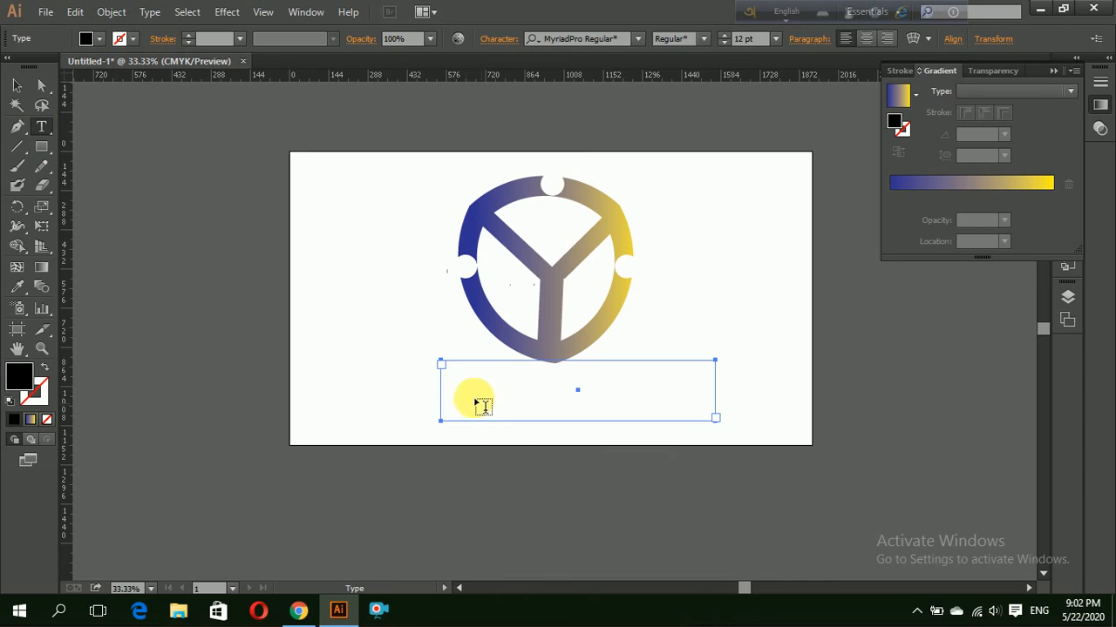
pyautogui.click(443, 369)
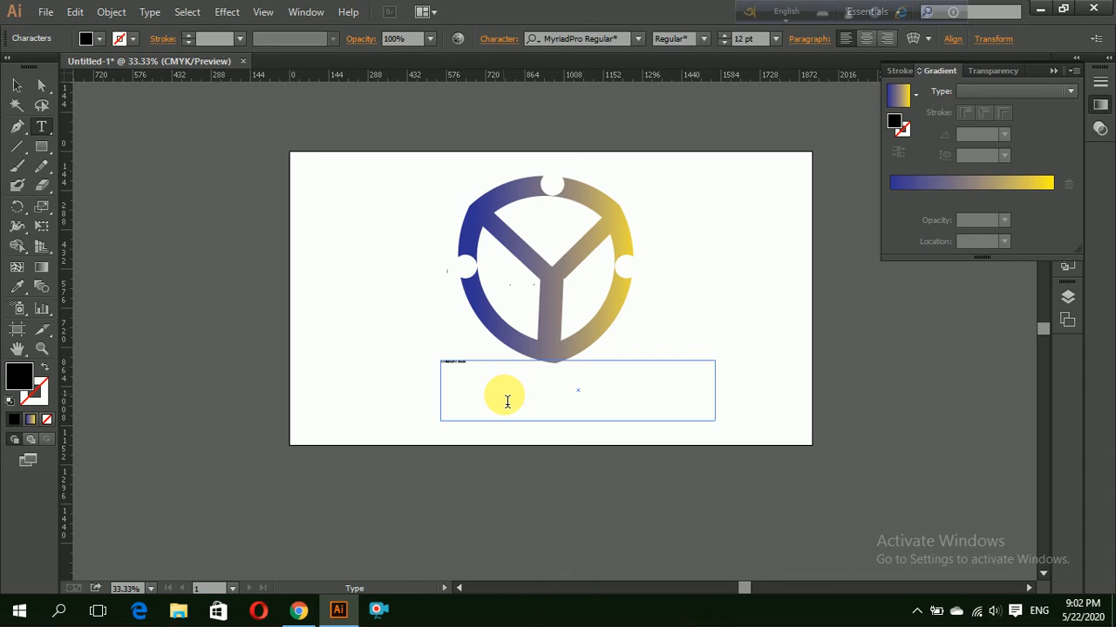
pyautogui.moveTo(497, 386); pyautogui.dragTo(410, 366)
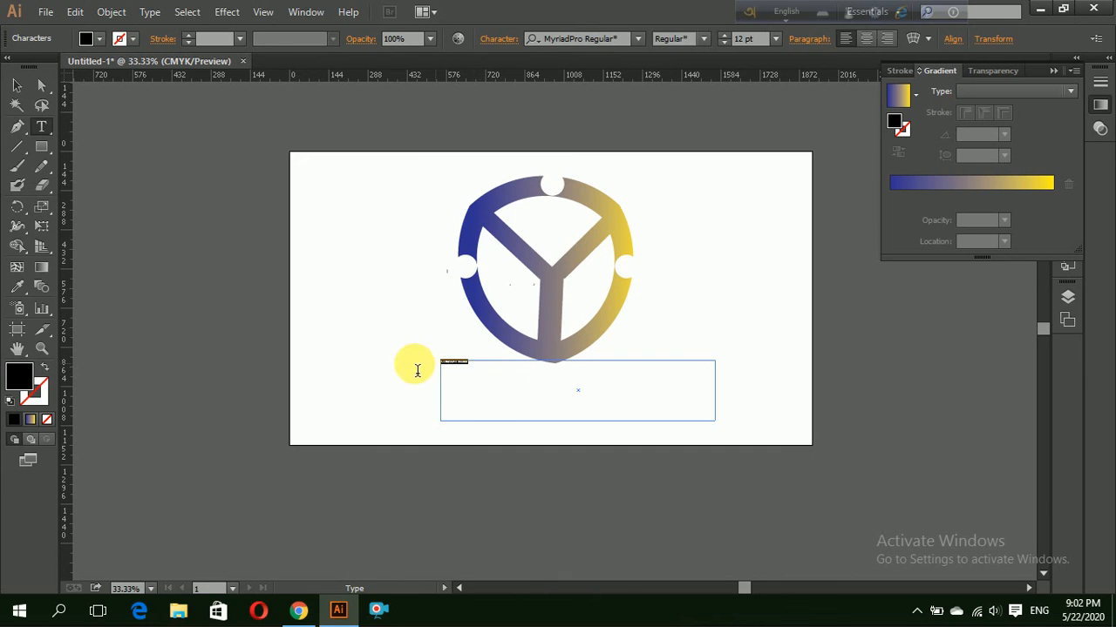
pyautogui.click(775, 40)
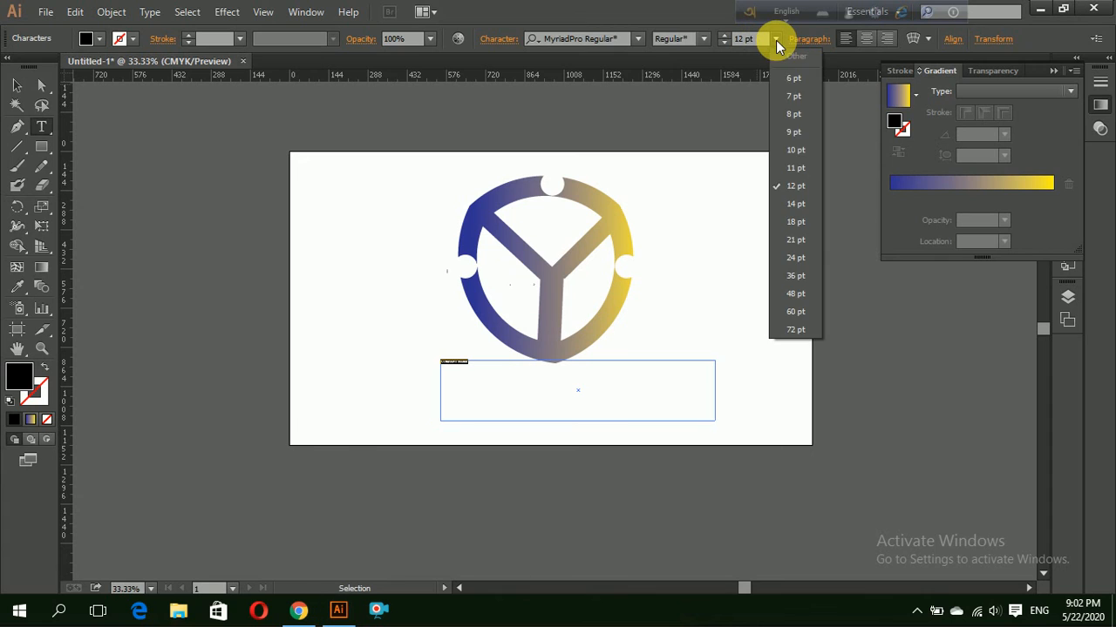
pyautogui.click(797, 332)
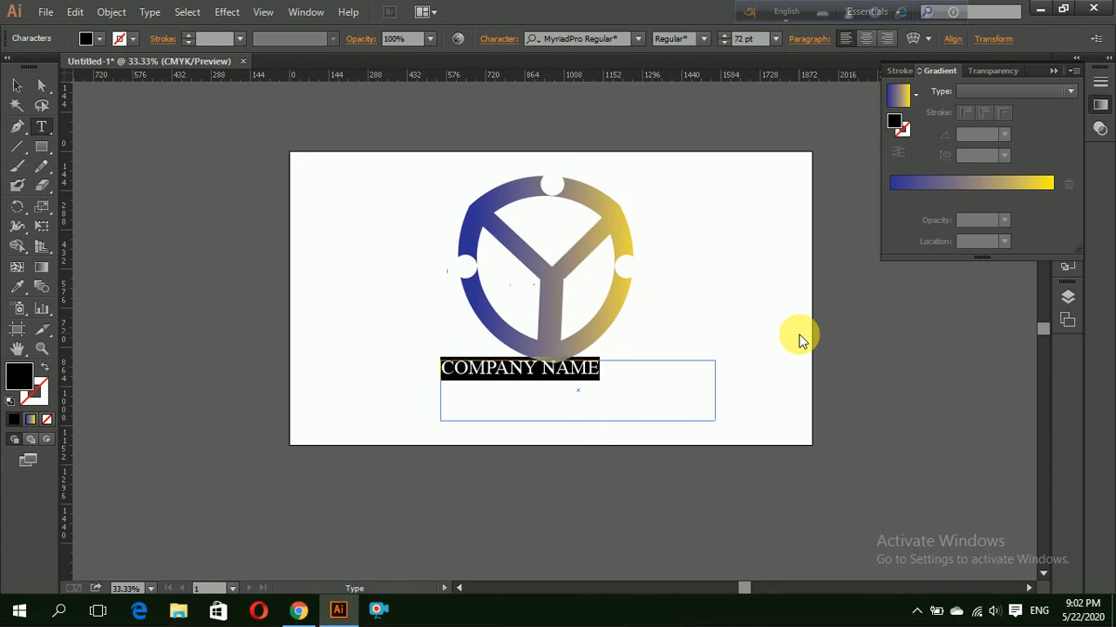
# Move the COMPANY NAME text right and slightly down so it sits just below the emblem.
pyautogui.click(17, 85)
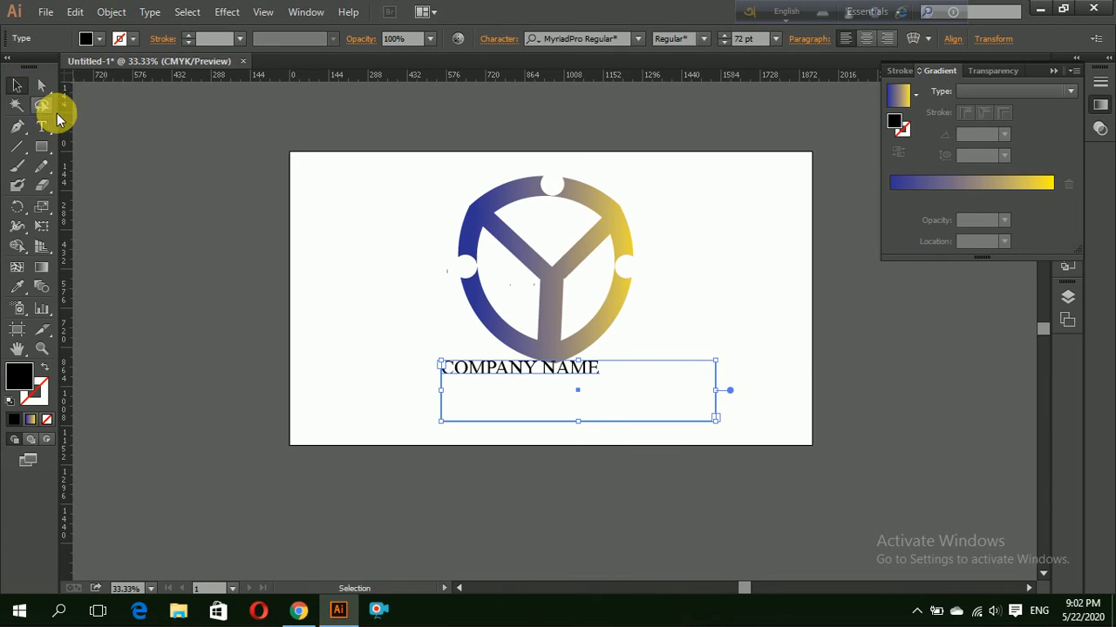
pyautogui.click(237, 296)
pyautogui.moveTo(471, 376); pyautogui.dragTo(511, 390)
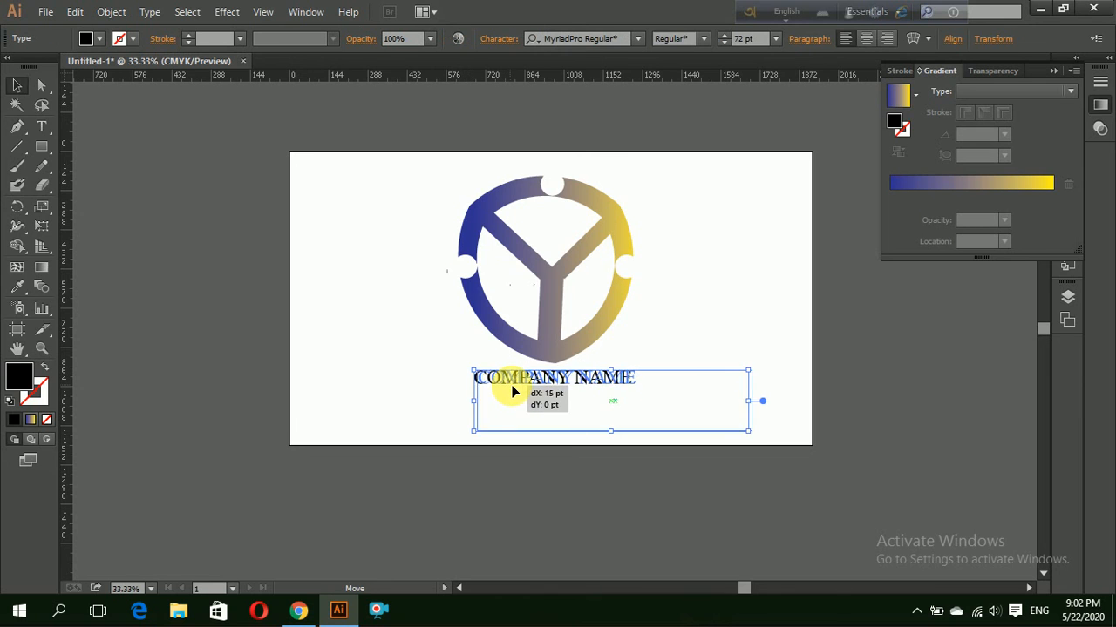
pyautogui.click(252, 355)
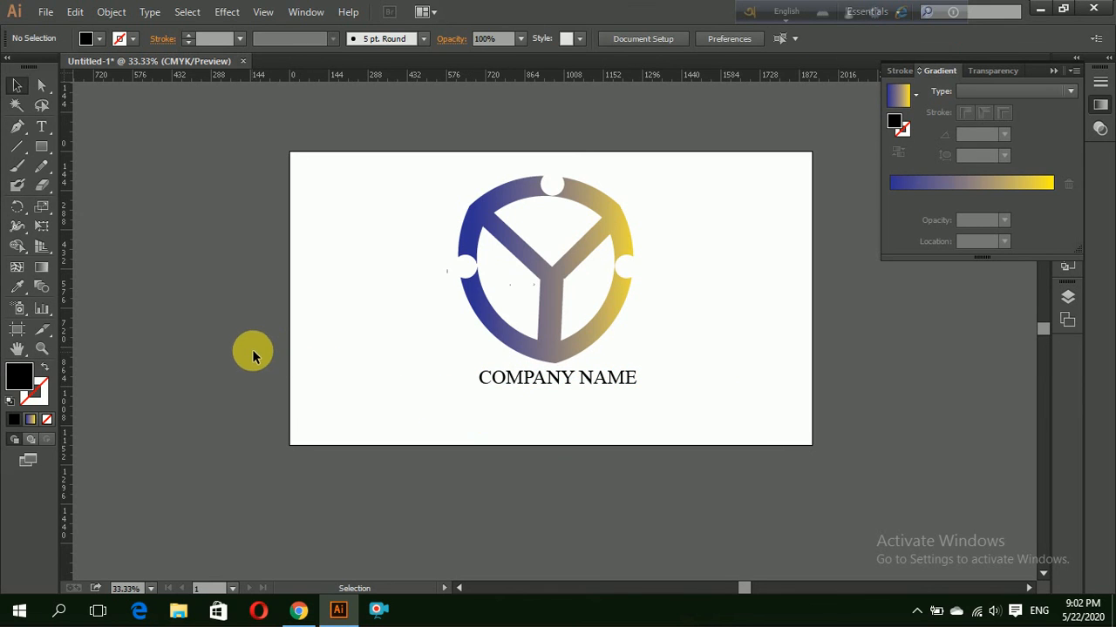
# Try to apply the emblem's gradient to the word NAME in the live text with the Eyedropper.
pyautogui.click(41, 127)
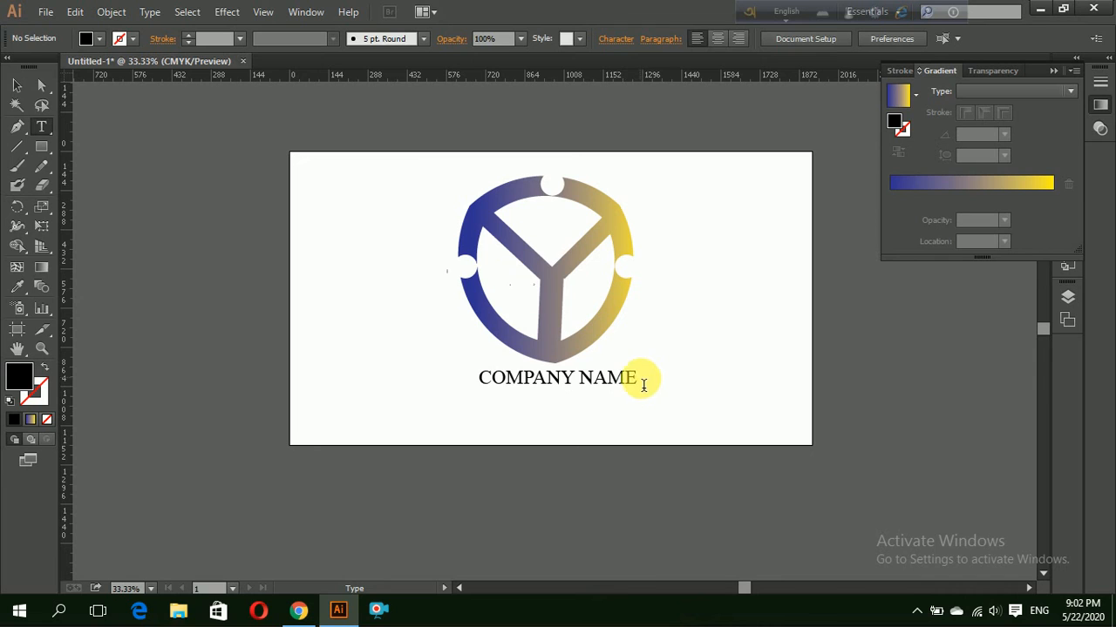
pyautogui.moveTo(643, 384); pyautogui.dragTo(583, 380)
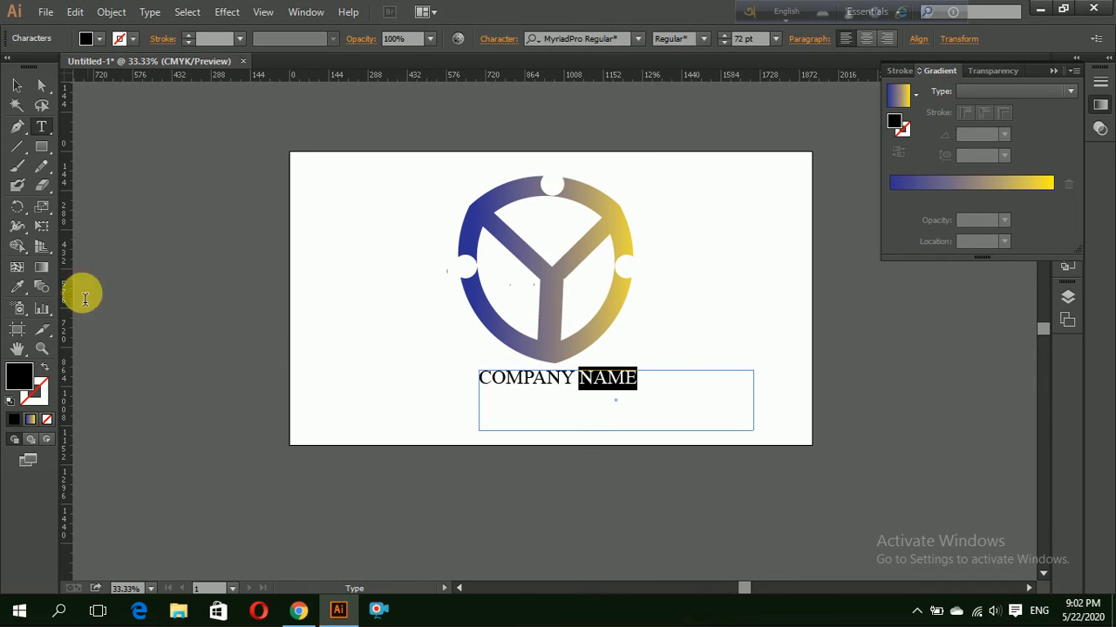
pyautogui.click(17, 285)
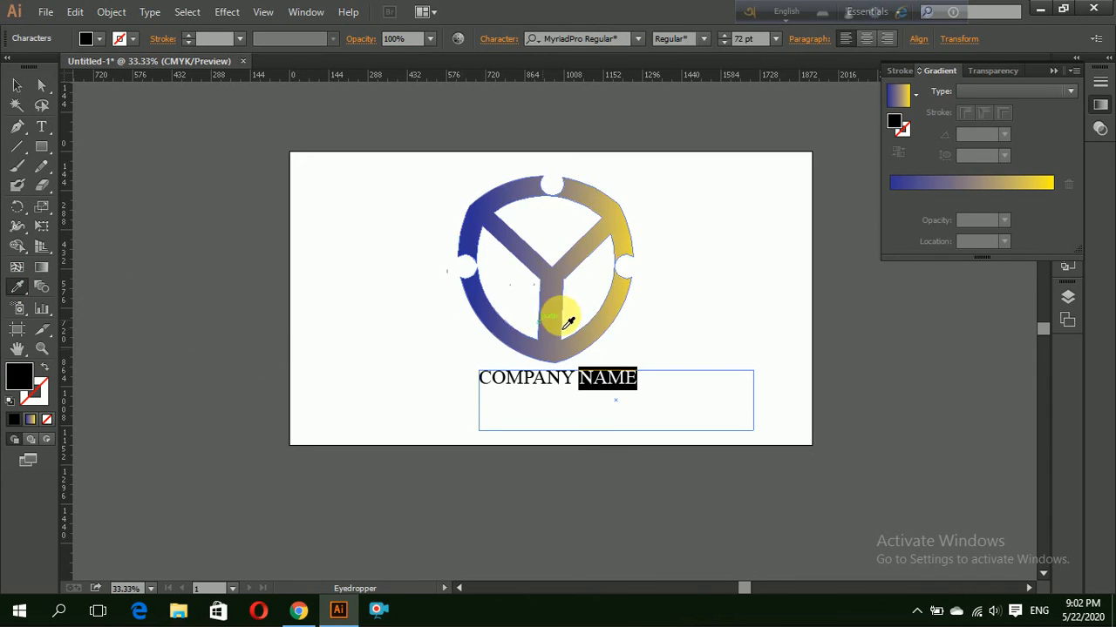
pyautogui.click(622, 305)
pyautogui.click(25, 91)
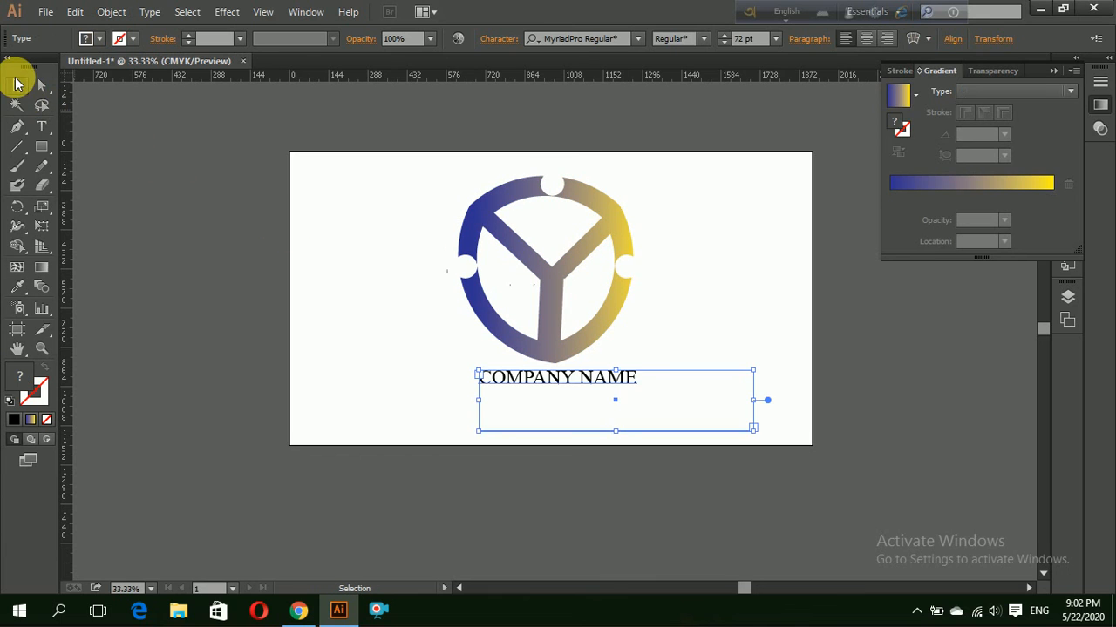
pyautogui.click(583, 425)
# Shift COMPANY NAME left to centre it under the emblem, and expand its object and fill.
pyautogui.moveTo(549, 394); pyautogui.dragTo(527, 382)
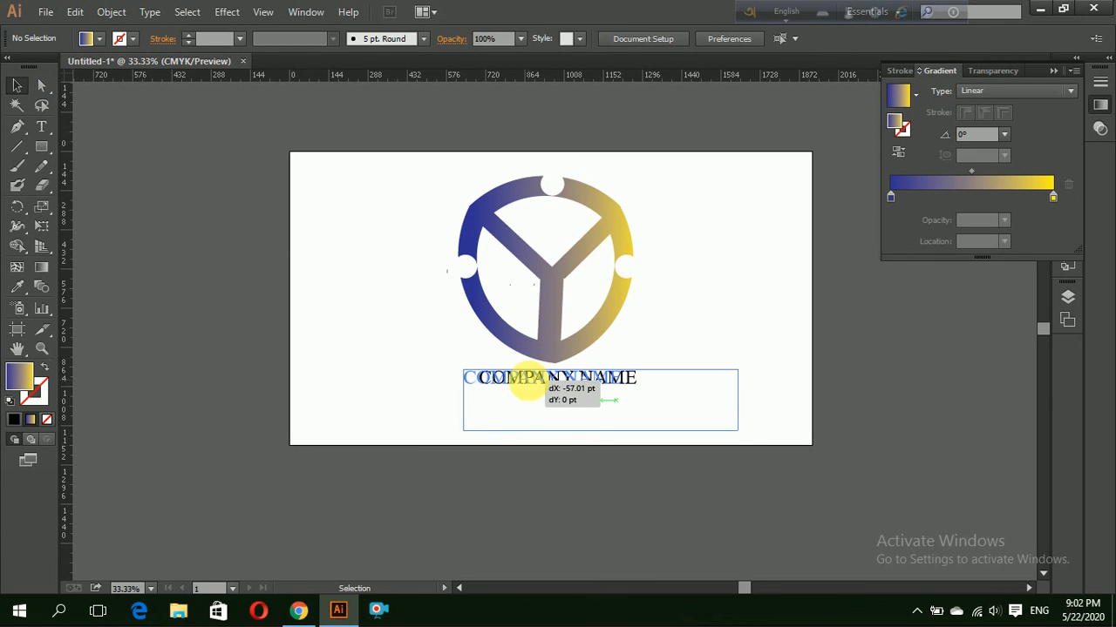
pyautogui.click(112, 12)
pyautogui.click(163, 186)
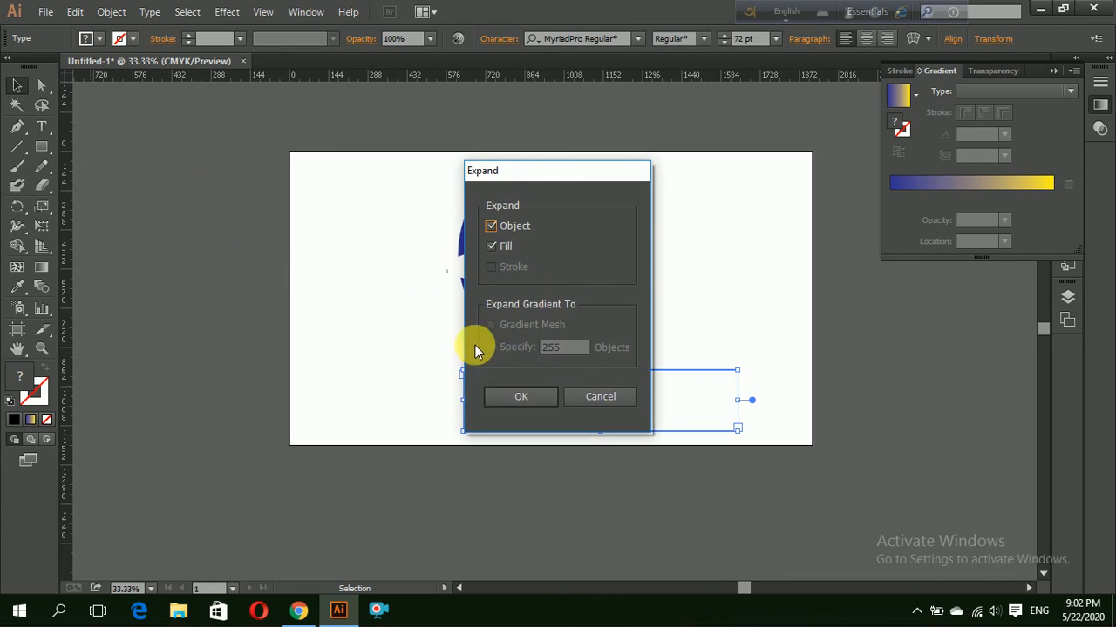
pyautogui.click(521, 399)
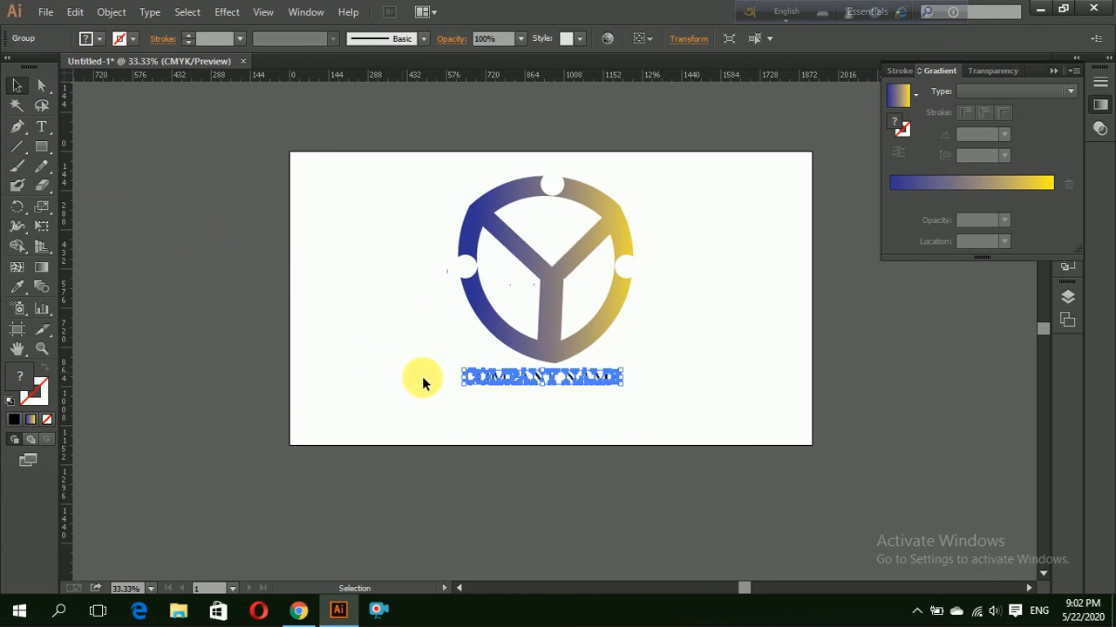
# Ungroup the expanded COMPANY NAME lettering.
pyautogui.rightClick(495, 383)
pyautogui.click(531, 478)
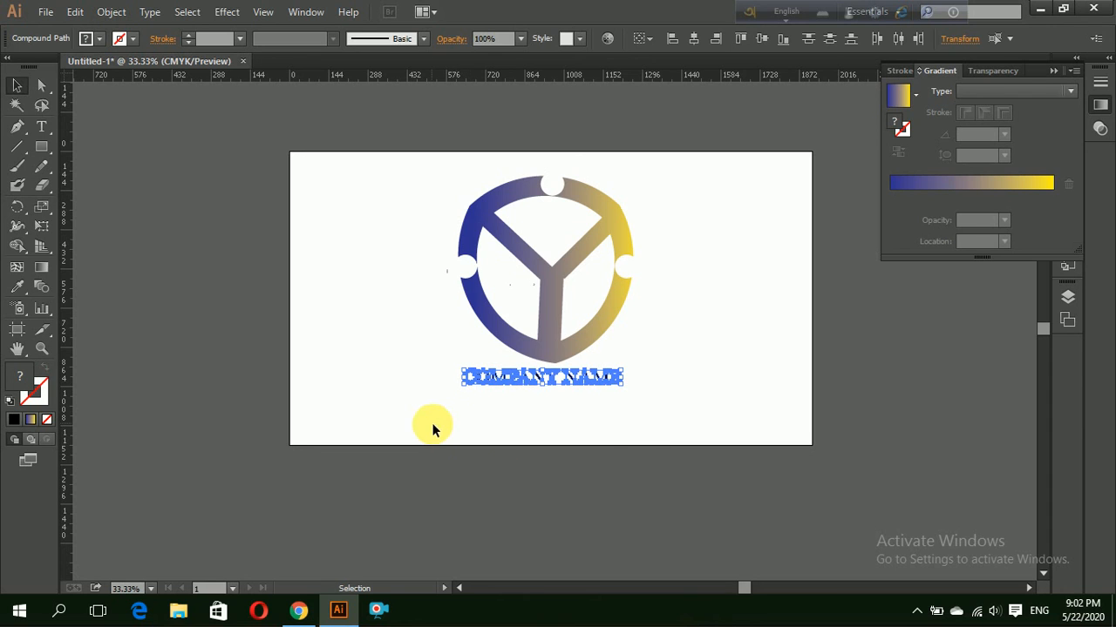
pyautogui.click(430, 426)
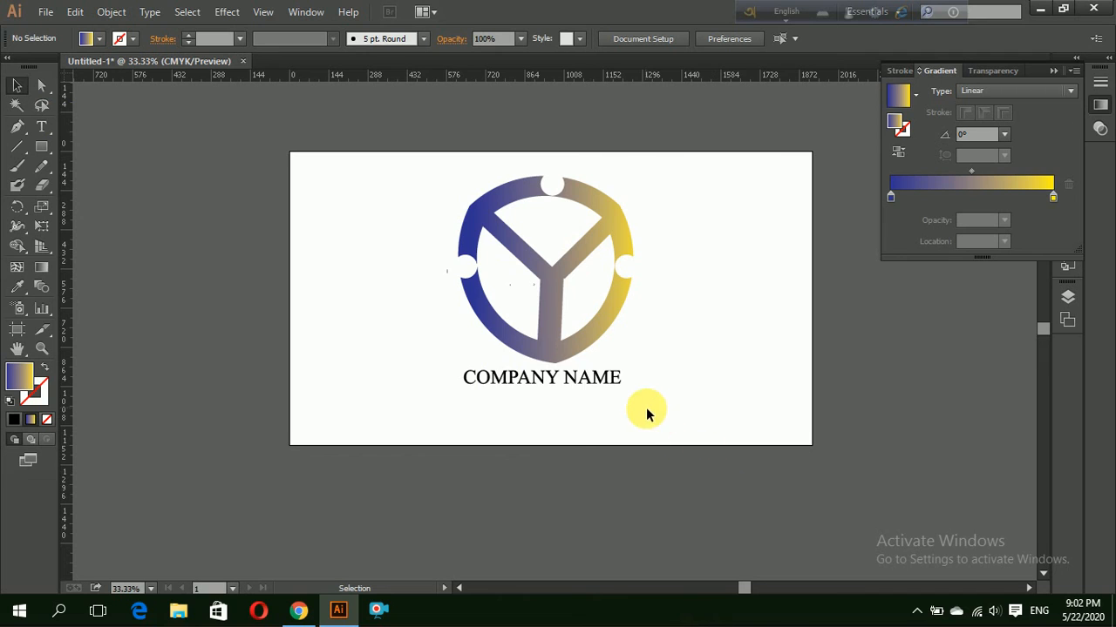
# Apply the emblem's blue-to-yellow gradient to the letters of NAME with the Eyedropper.
pyautogui.moveTo(635, 407); pyautogui.dragTo(564, 367)
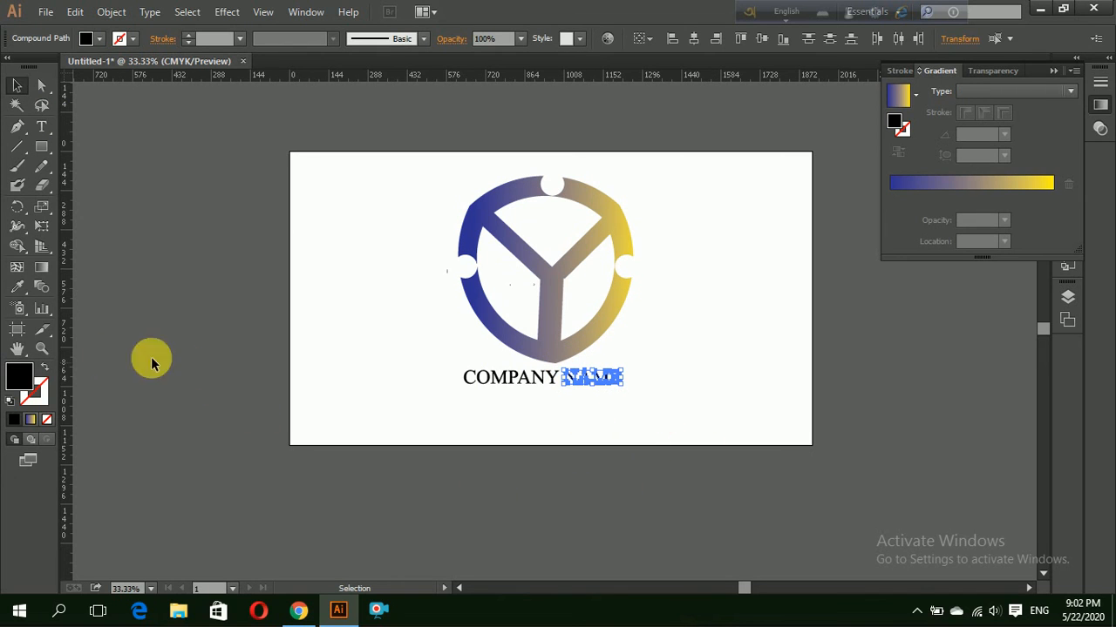
pyautogui.click(17, 293)
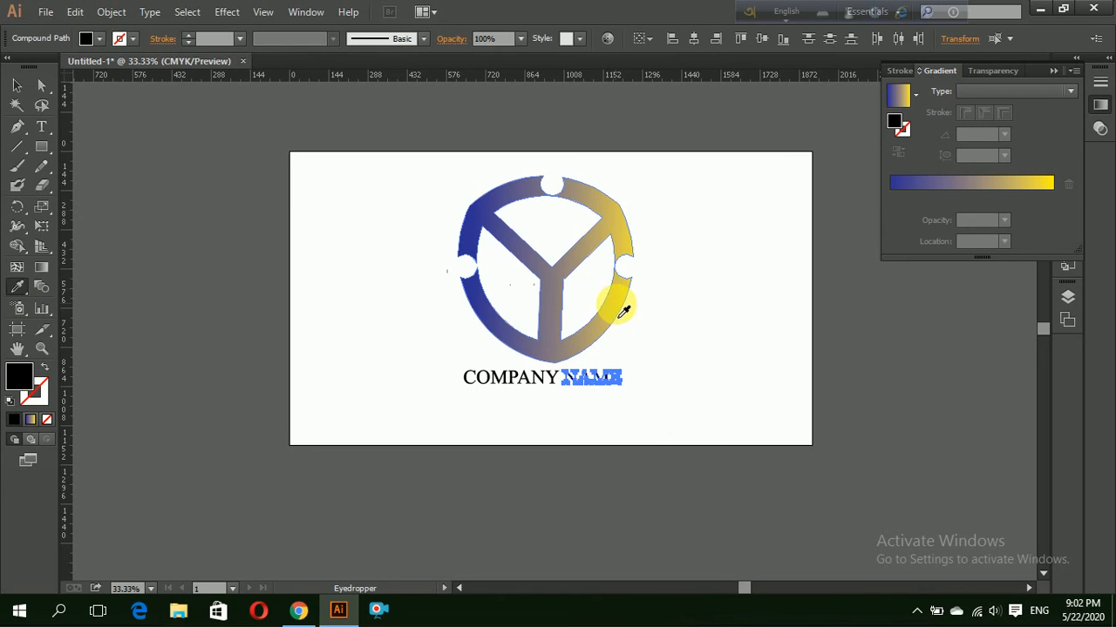
pyautogui.click(623, 304)
pyautogui.click(16, 84)
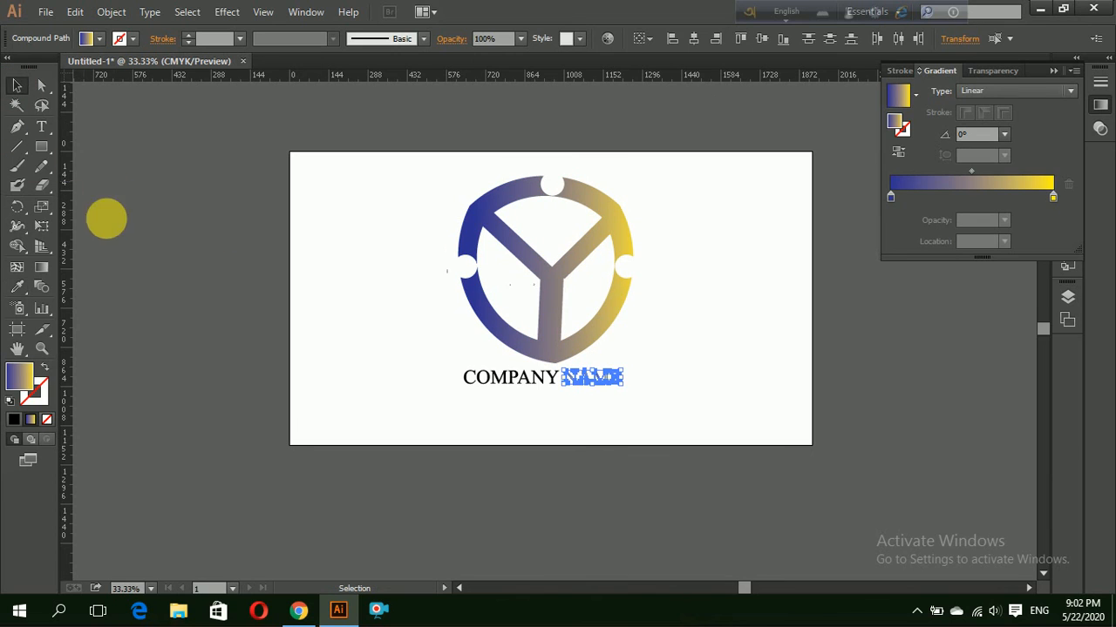
pyautogui.click(109, 223)
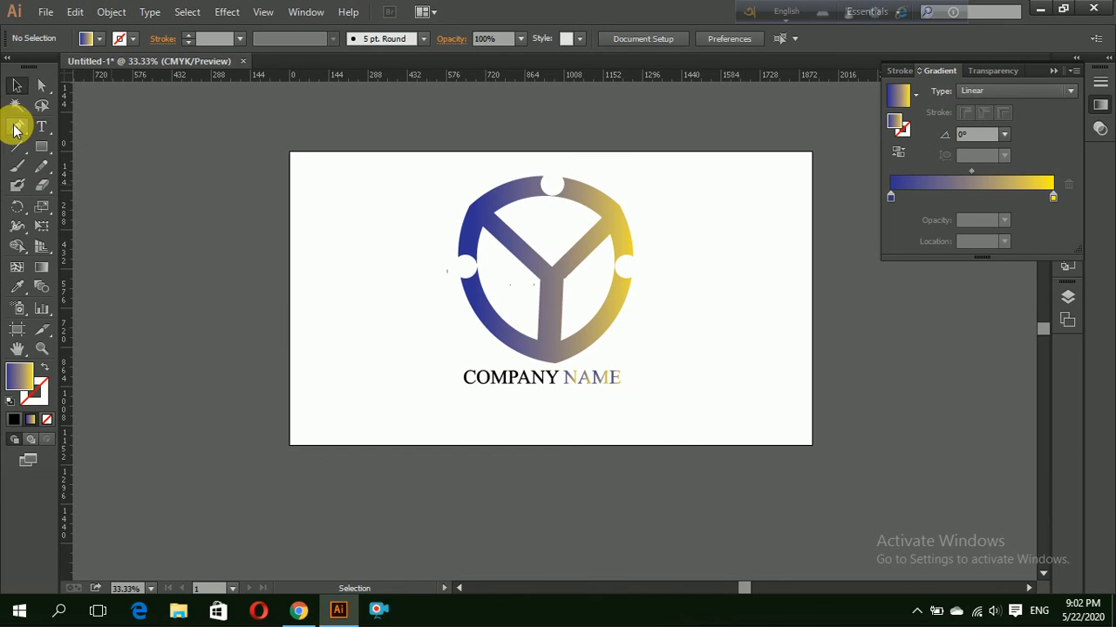
pyautogui.moveTo(438, 369); pyautogui.dragTo(535, 398)
pyautogui.click(506, 410)
pyautogui.moveTo(443, 364); pyautogui.dragTo(566, 398)
pyautogui.click(548, 423)
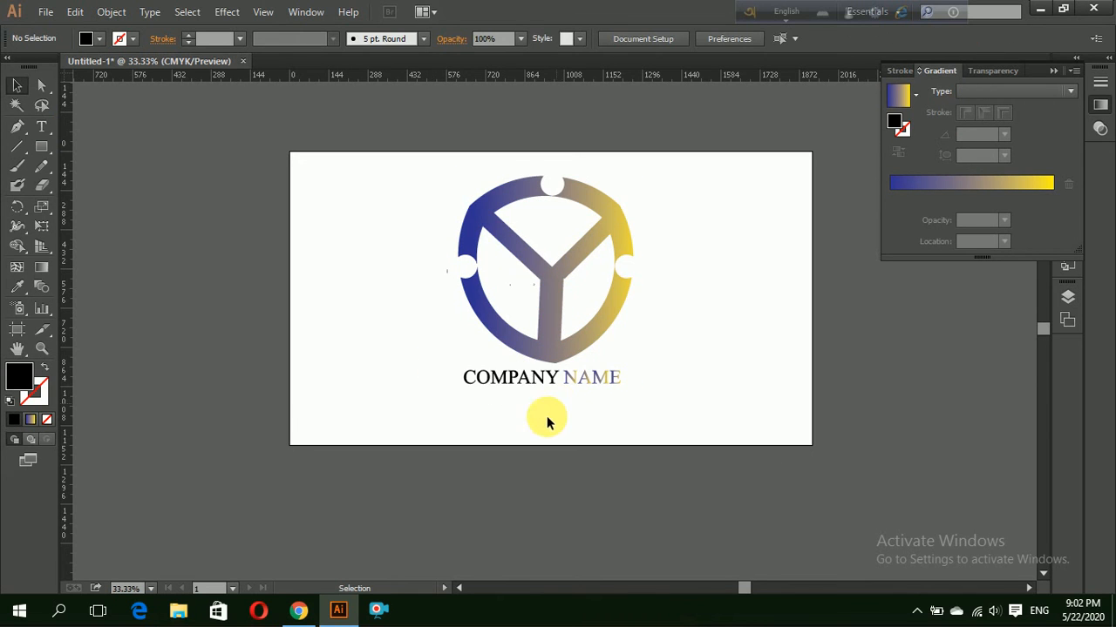
pyautogui.moveTo(451, 361); pyautogui.dragTo(541, 392)
pyautogui.click(444, 375)
pyautogui.click(430, 368)
pyautogui.moveTo(438, 367); pyautogui.dragTo(541, 402)
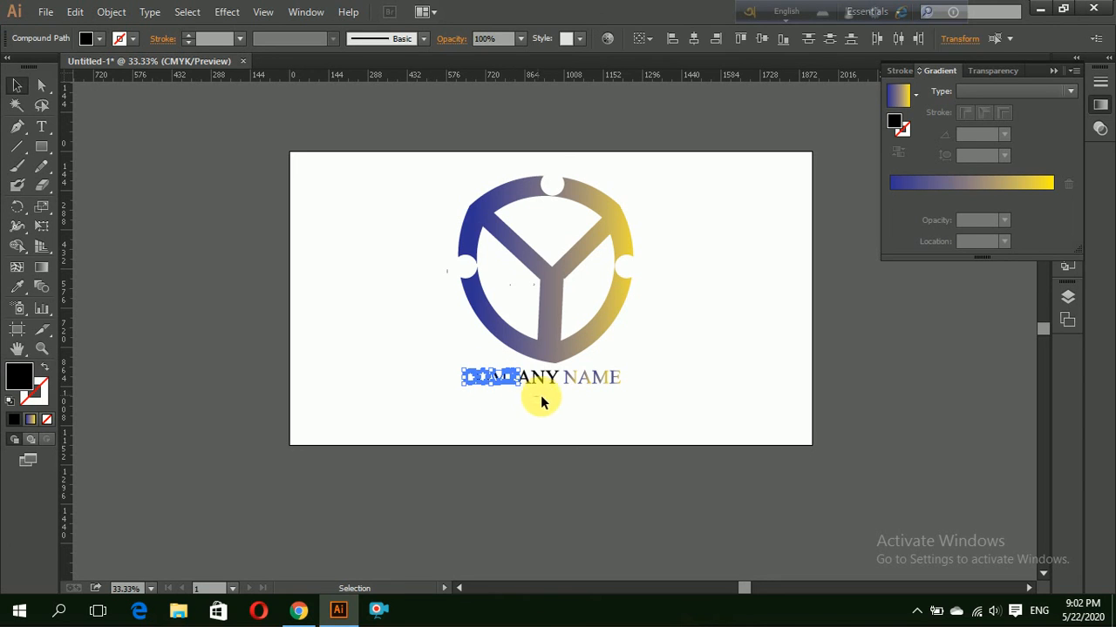
pyautogui.click(539, 405)
# Apply the emblem's blue-to-yellow gradient to all the letters of COMPANY with the Eyedropper.
pyautogui.moveTo(466, 377); pyautogui.dragTo(553, 391)
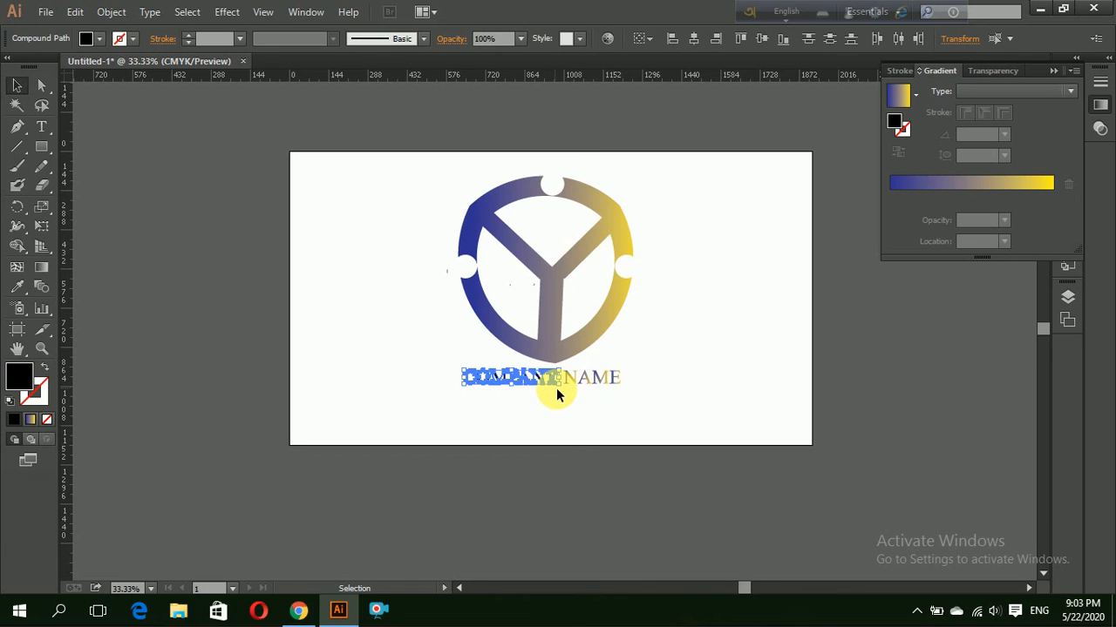
pyautogui.click(19, 289)
pyautogui.click(467, 233)
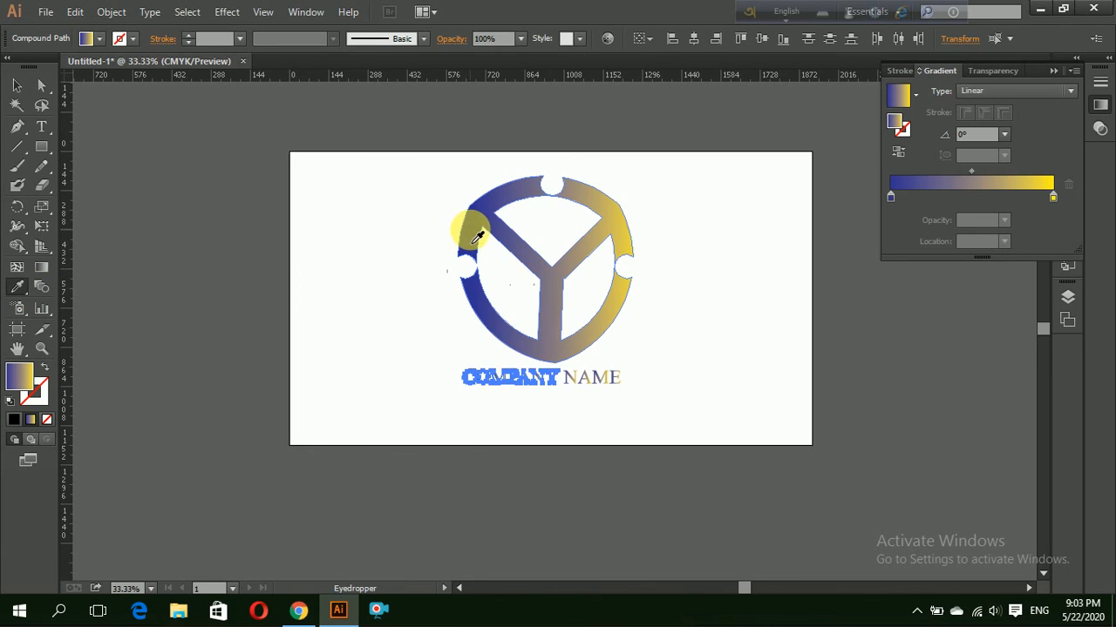
pyautogui.click(18, 84)
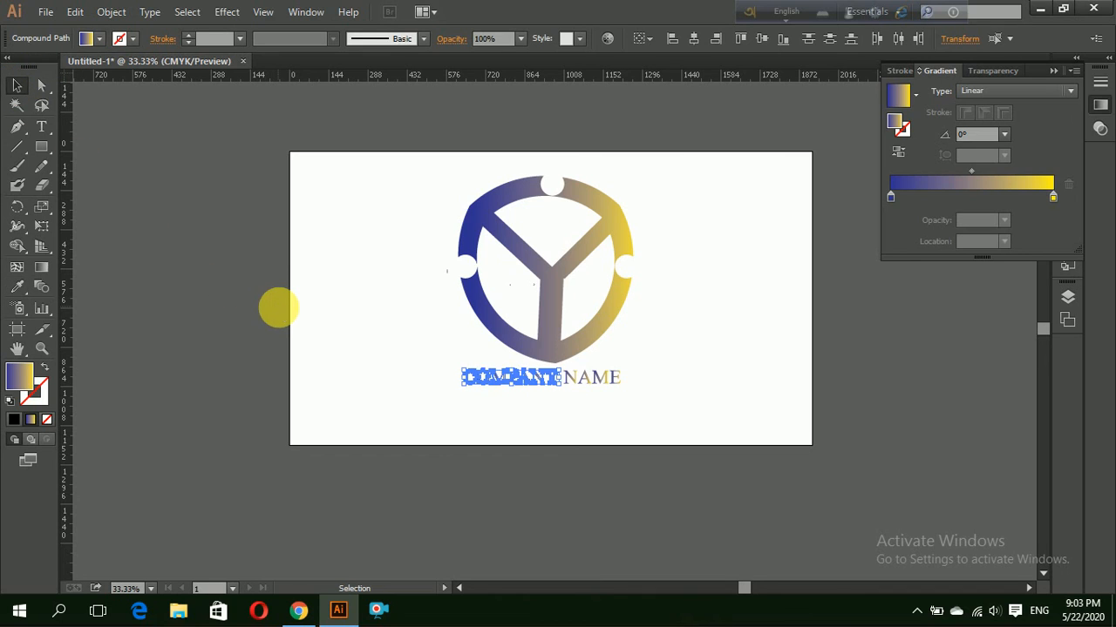
pyautogui.click(279, 312)
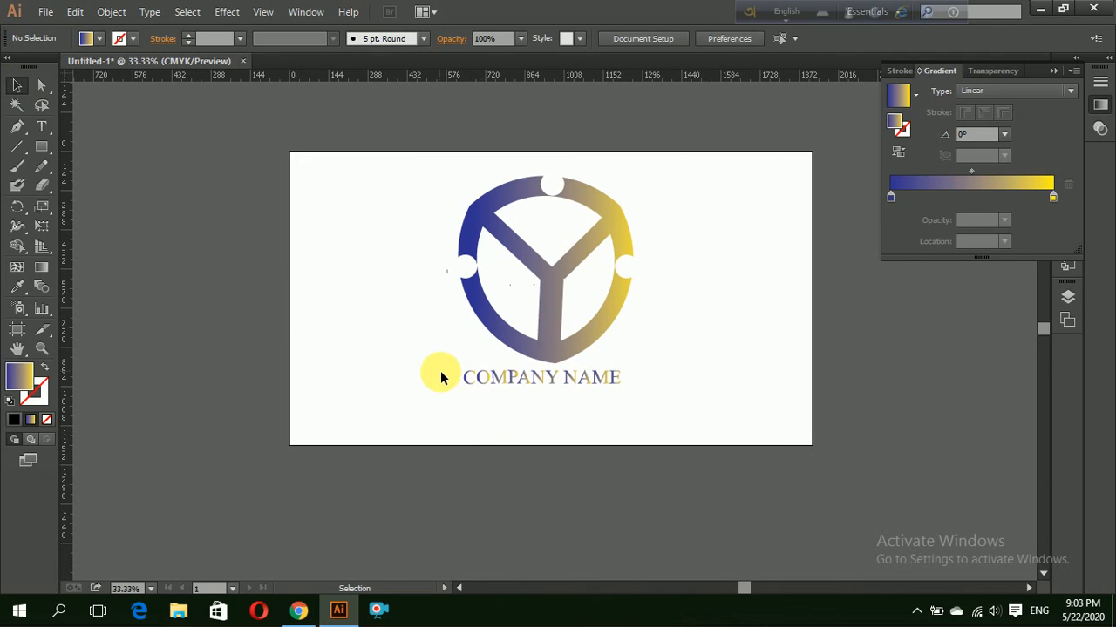
# Move the whole COMPANY NAME lettering slightly right and up, closer beneath the emblem.
pyautogui.moveTo(440, 371); pyautogui.dragTo(545, 376)
pyautogui.click(574, 409)
pyautogui.click(559, 450)
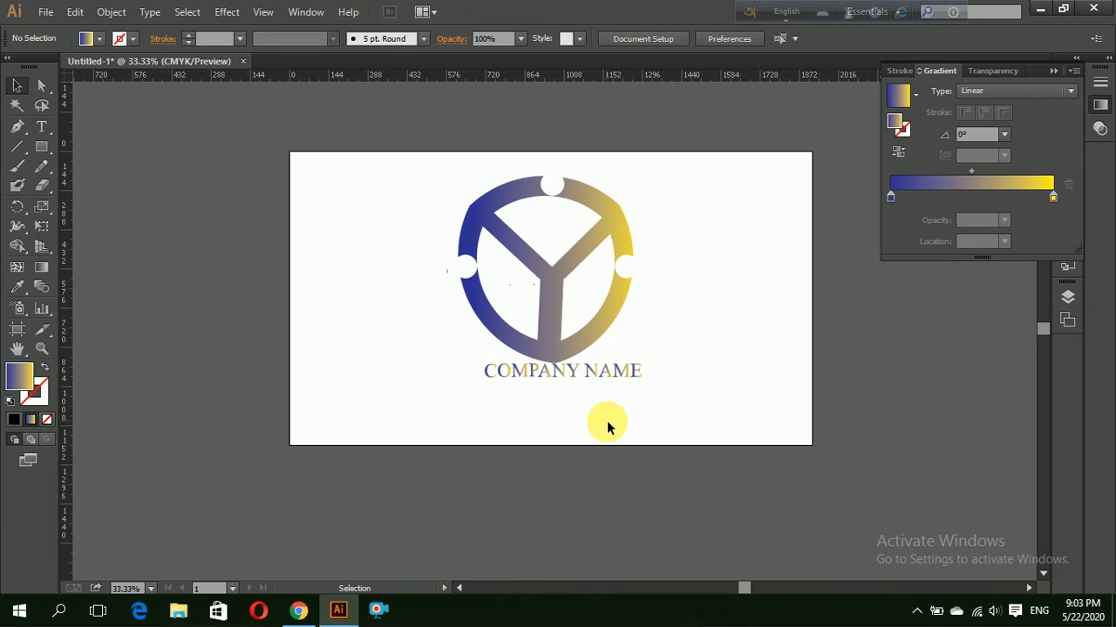